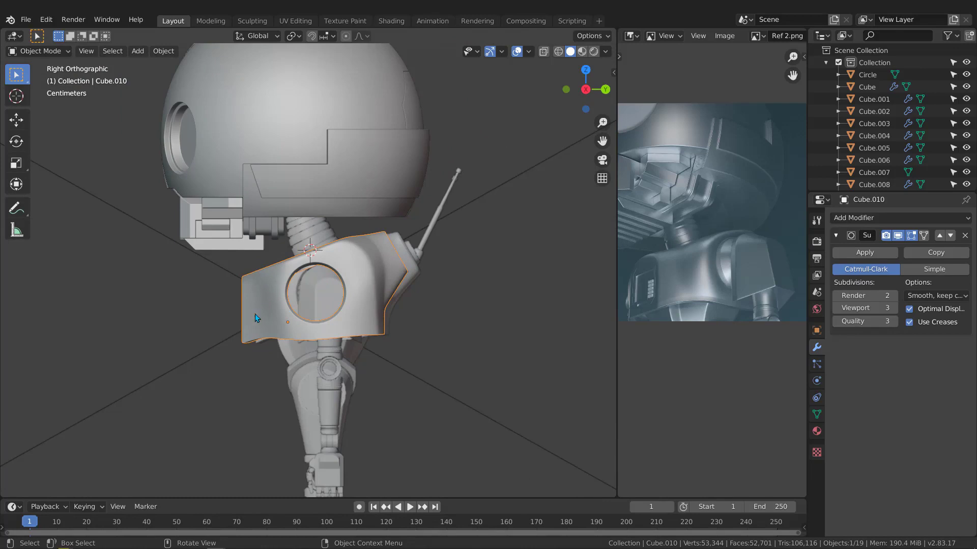
- Move the torso shell about 1.8 cm along the global Y axis so its round arm opening sits around the shoulder
scroll(365, 272, up, 2)
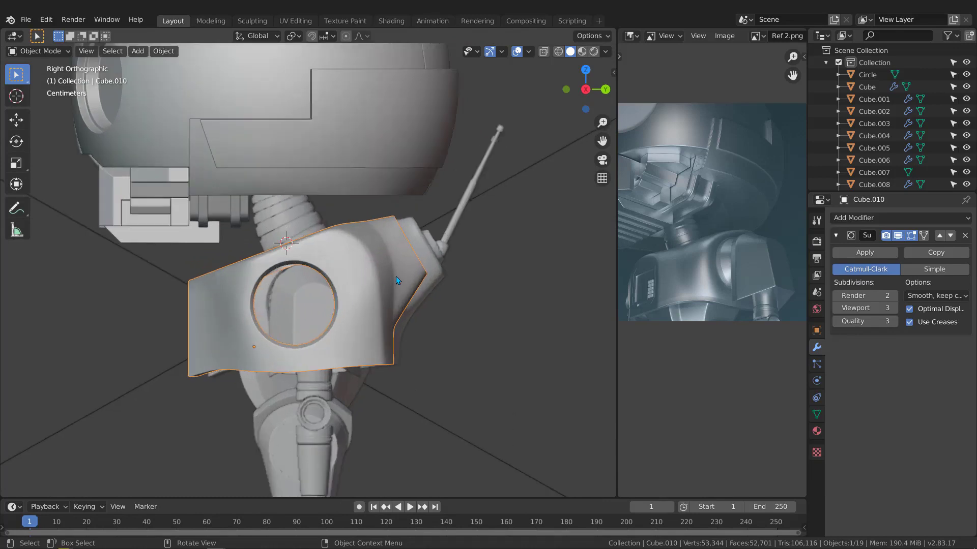
key(g)
key(y)
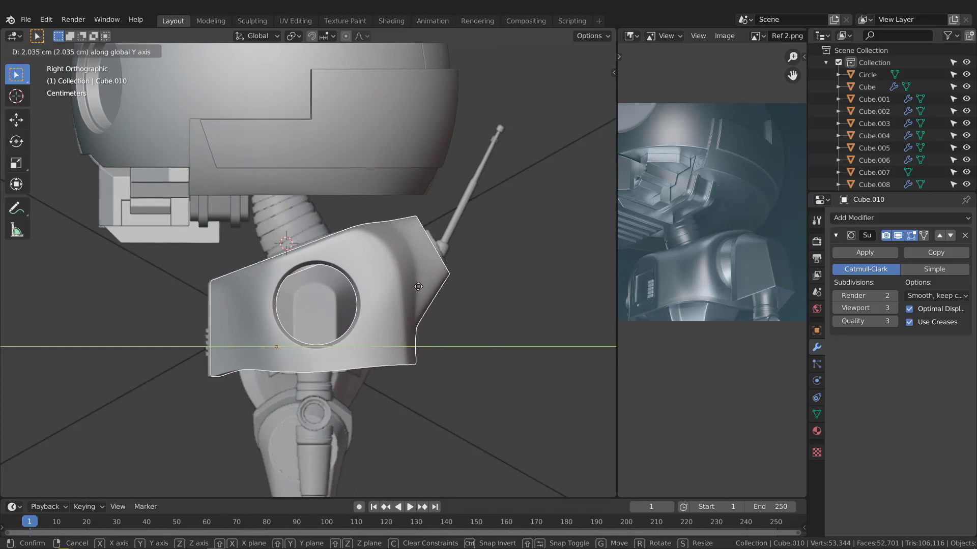
click(415, 284)
scroll(290, 281, down, 3)
scroll(291, 285, up, 5)
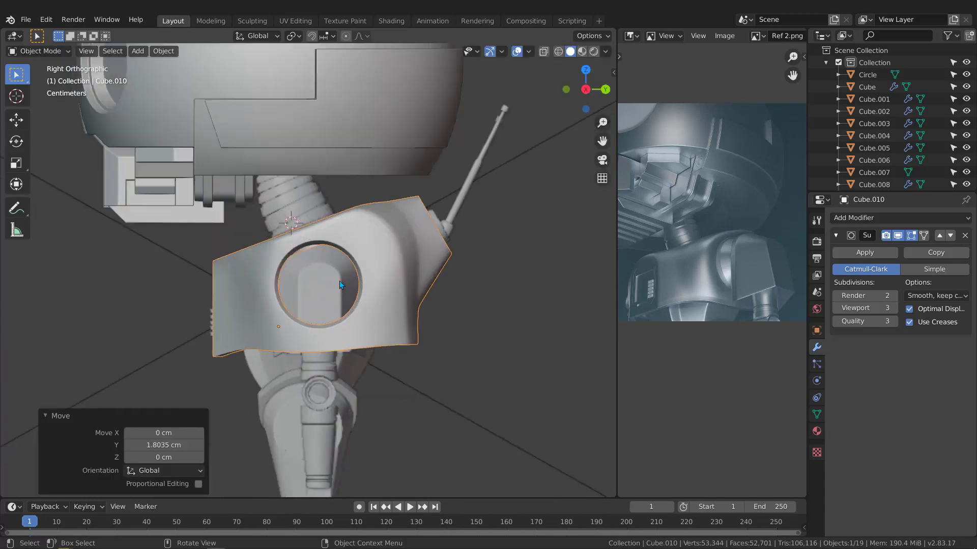
- Examine how the torso shell fits against the shoulders and arms in the front, right and left views
middle_drag(291, 285, 379, 321)
scroll(392, 308, up, 5)
scroll(392, 308, down, 5)
key(KP_5)
key(KP_1)
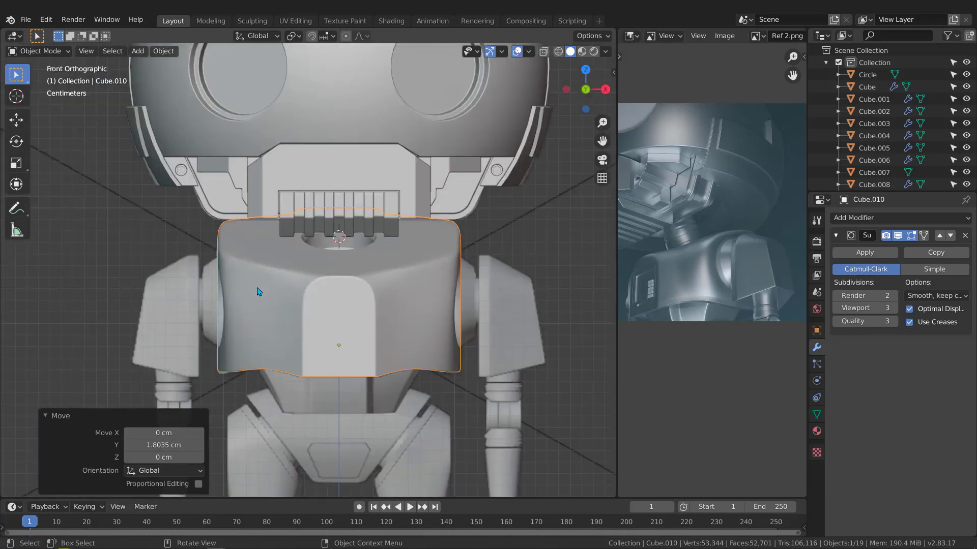
scroll(211, 294, up, 2)
scroll(310, 312, down, 4)
scroll(401, 294, up, 2)
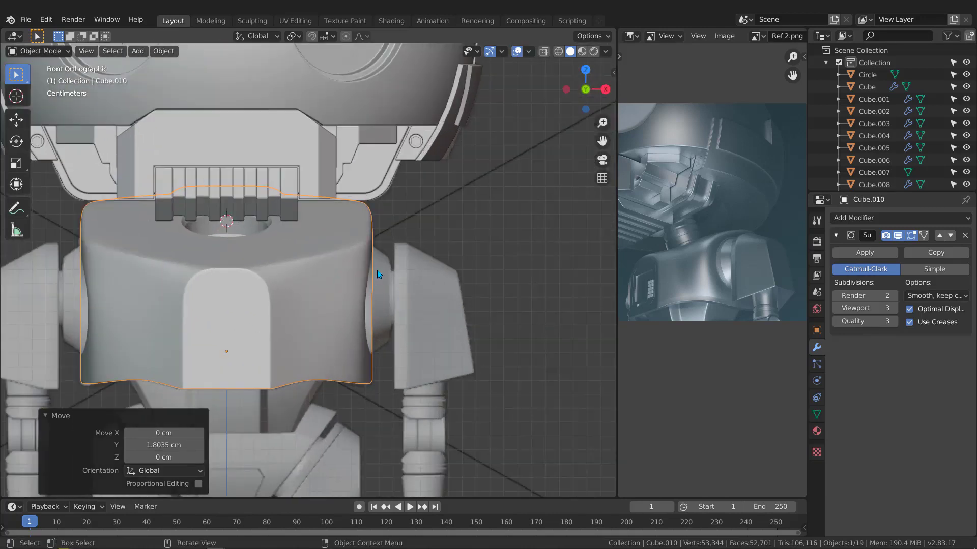
scroll(382, 274, down, 3)
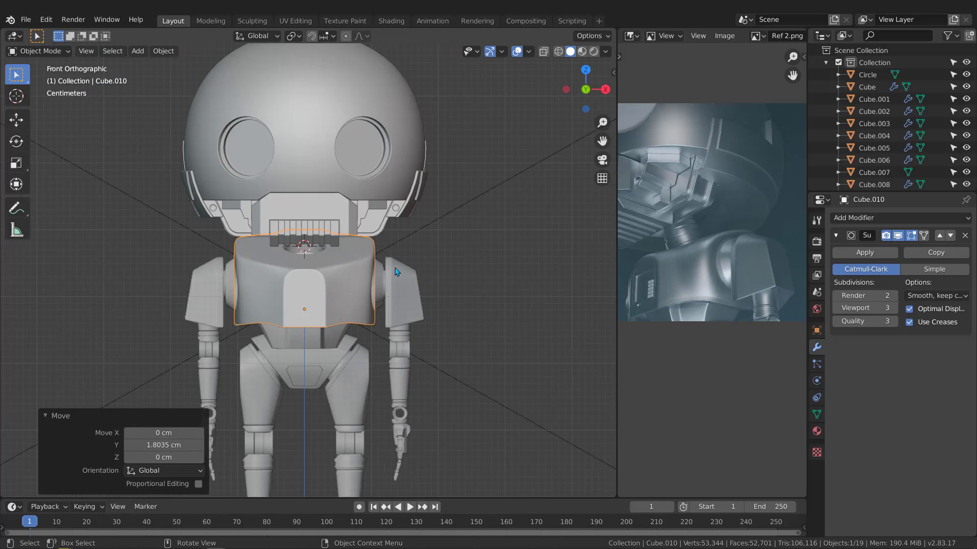
scroll(379, 273, up, 4)
scroll(378, 276, down, 5)
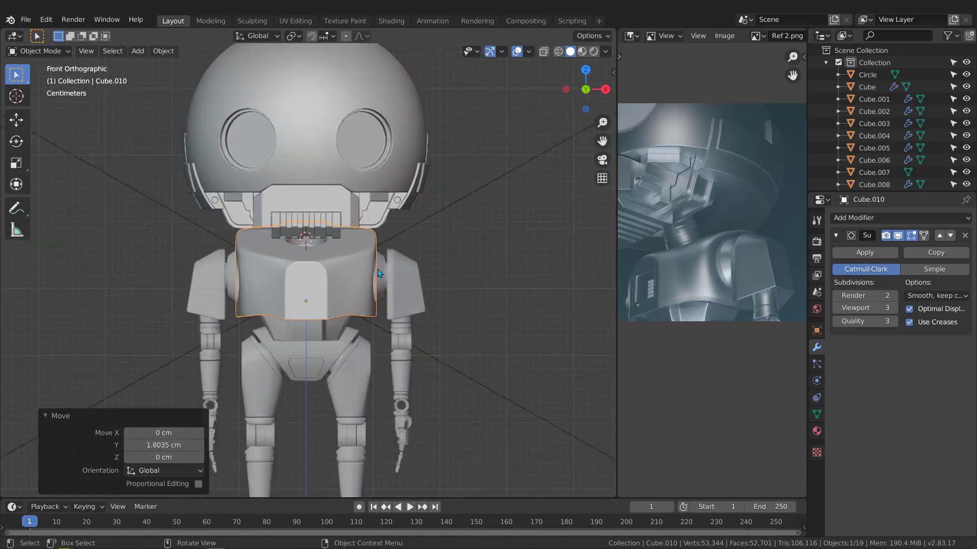
scroll(380, 280, up, 3)
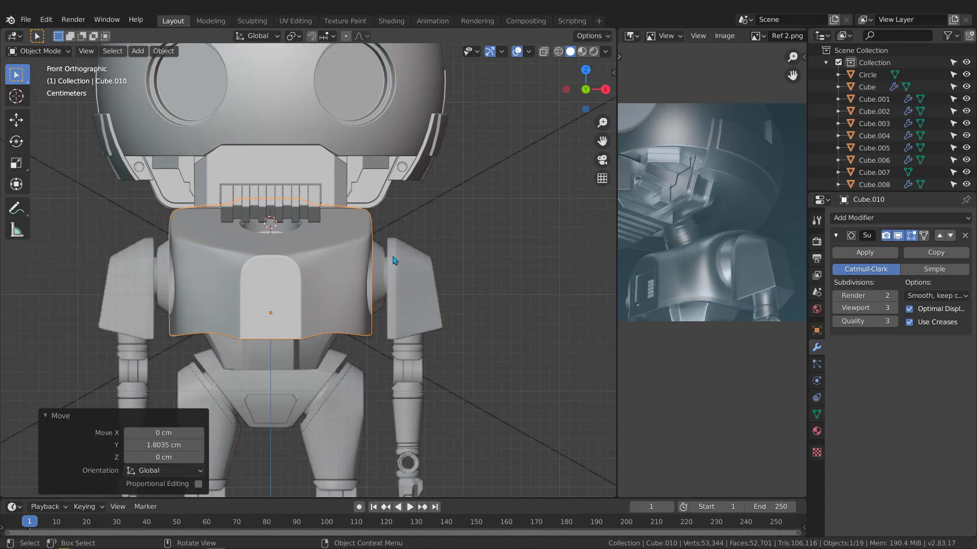
key(KP_3)
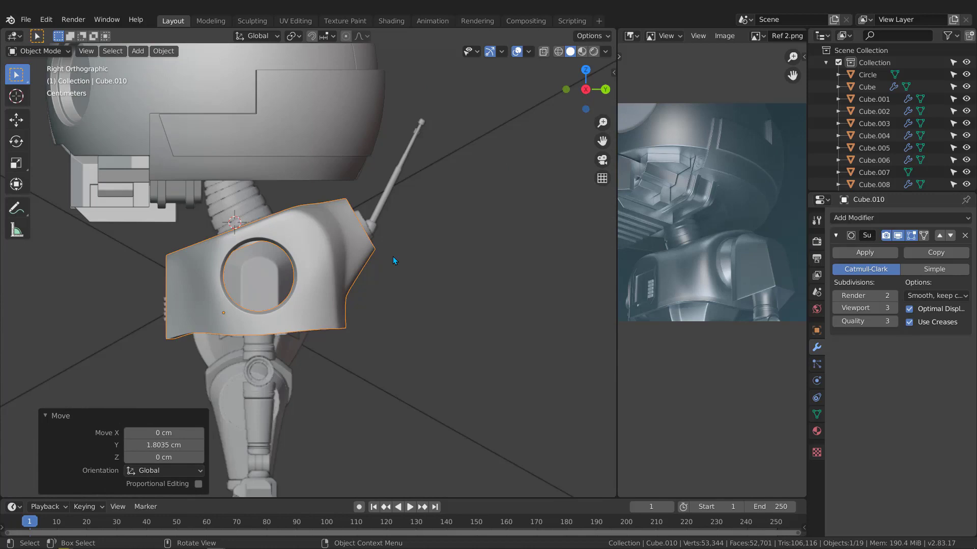
key(KP_1)
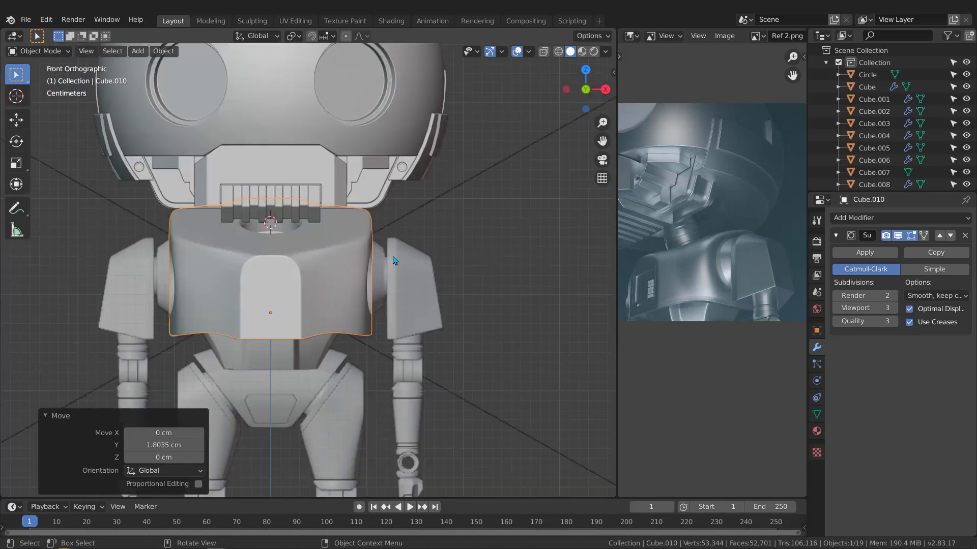
shift+middle_drag(176, 278, 259, 250)
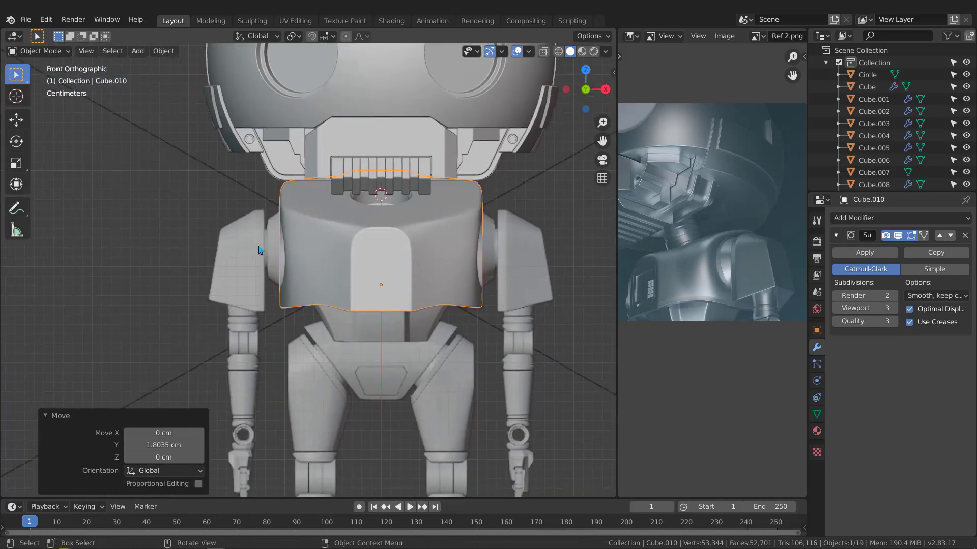
key(ctrl+KP_3)
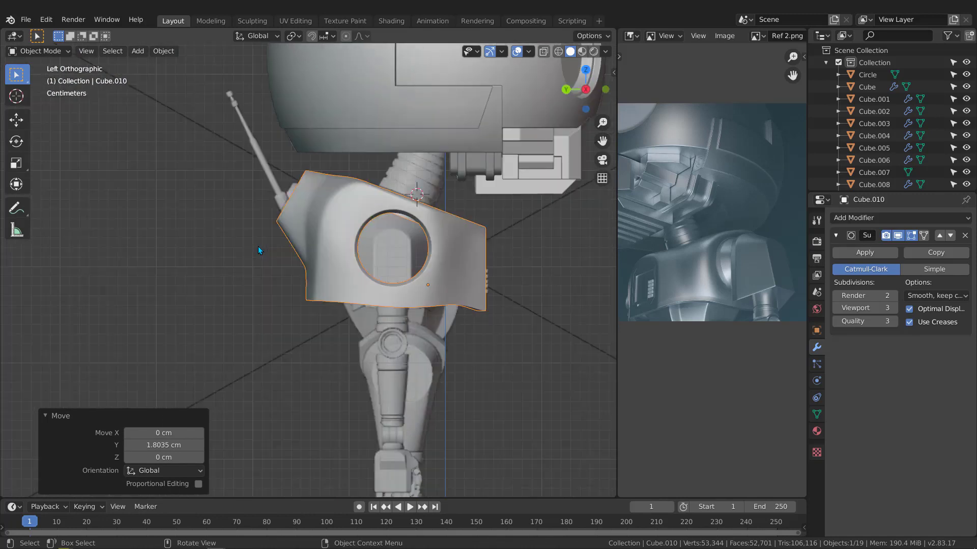
key(KP_3)
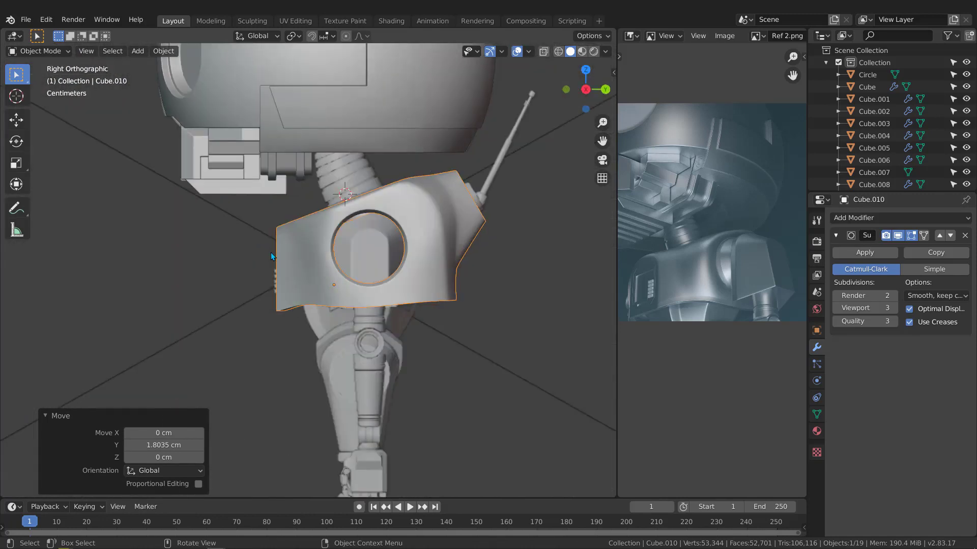
key(KP_1)
shift+middle_drag(535, 224, 431, 233)
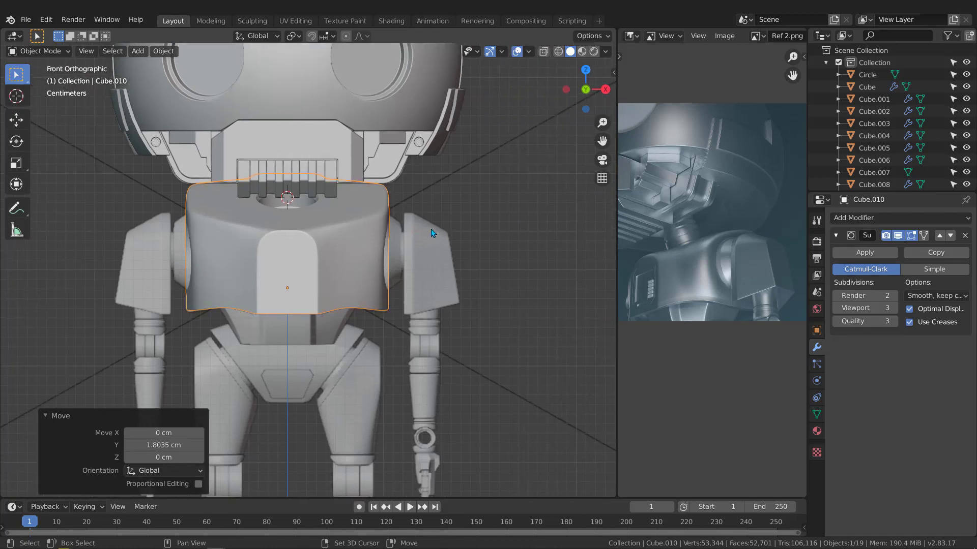
key(alt+Tab)
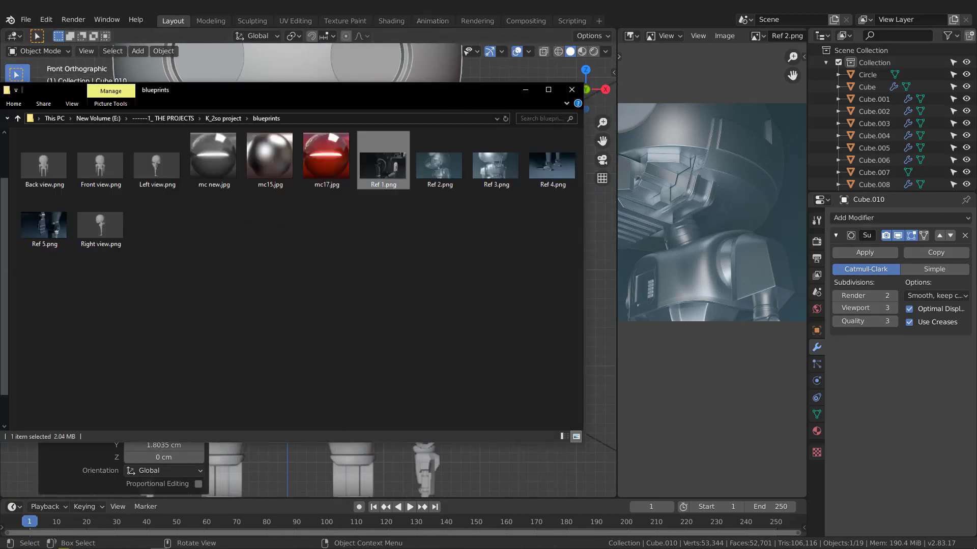
click(441, 7)
middle_drag(427, 251, 380, 254)
key(KP_1)
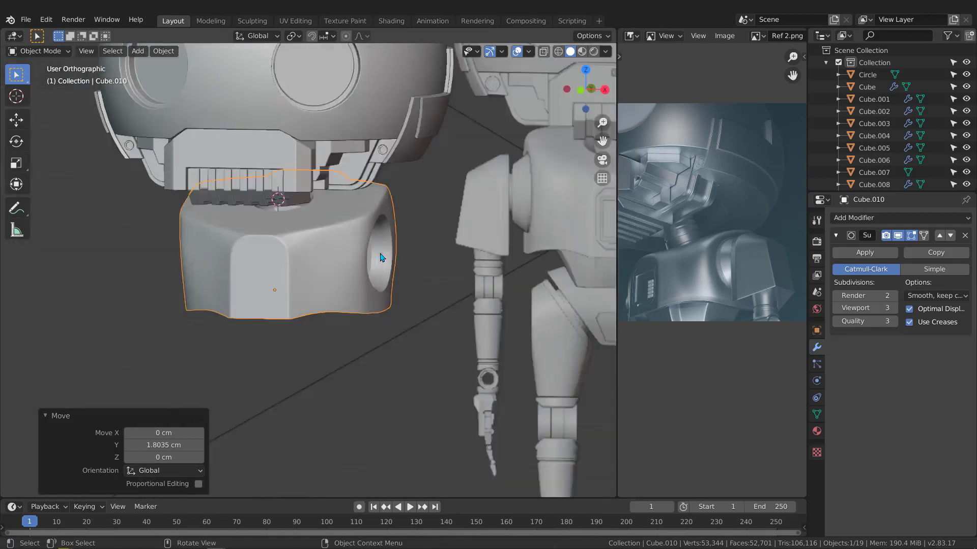
- Outline the shoulder armour on the +X side with freehand annotation strokes and erase the marks
drag(503, 201, 444, 265)
mouse_move(425, 217)
mouse_down()
mouse_move(413, 213)
mouse_move(401, 297)
mouse_move(466, 308)
mouse_move(449, 225)
mouse_move(424, 214)
mouse_up()
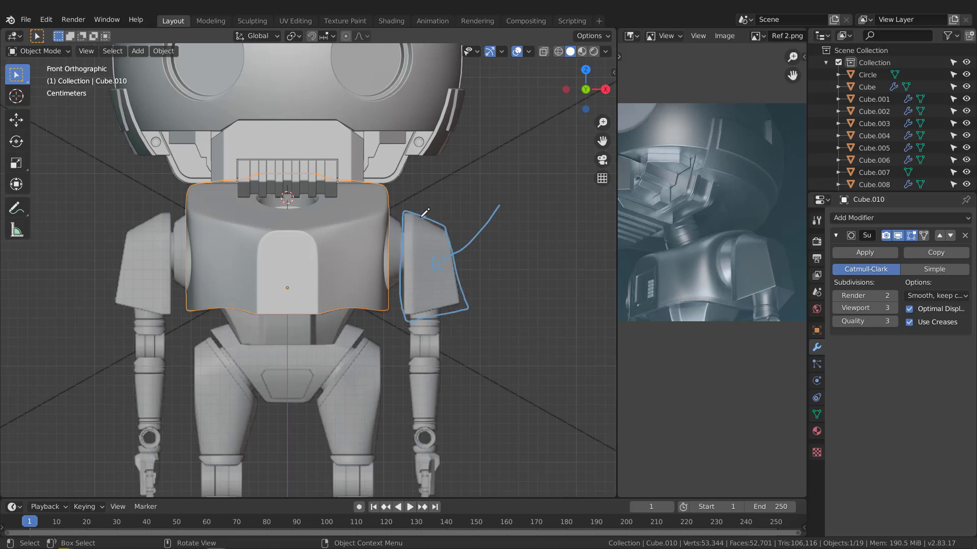
mouse_move(426, 271)
right_down()
mouse_move(414, 252)
mouse_move(451, 310)
mouse_move(427, 308)
right_up()
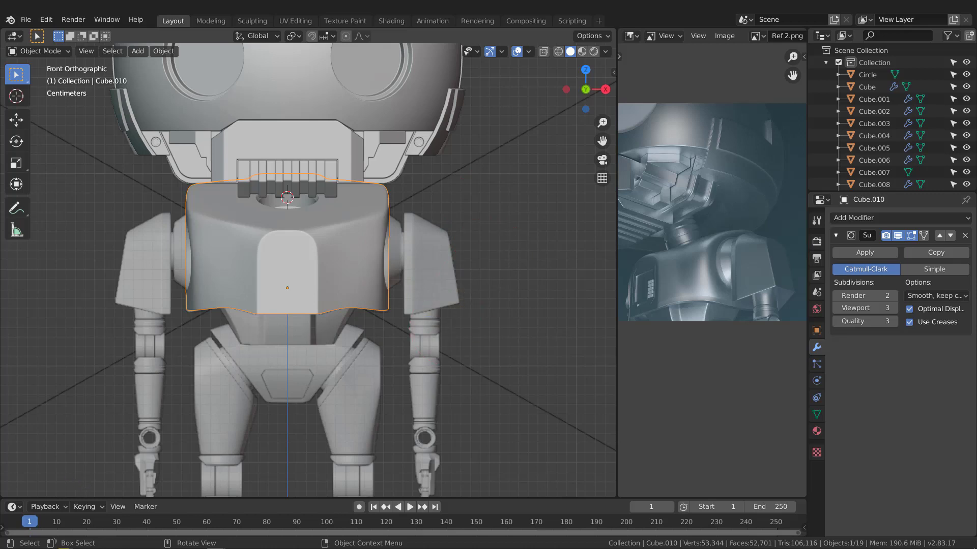
- Load Ref 1.png from the blueprints folder as the reference image and widen the image area to show the shoulder joint up close
key(alt+Tab)
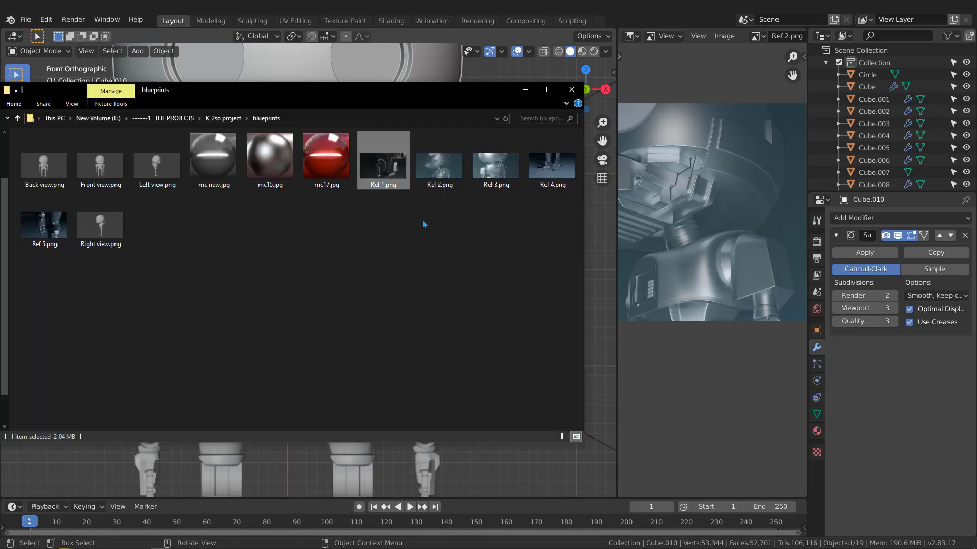
drag(384, 163, 724, 198)
scroll(707, 262, down, 3)
scroll(676, 213, up, 4)
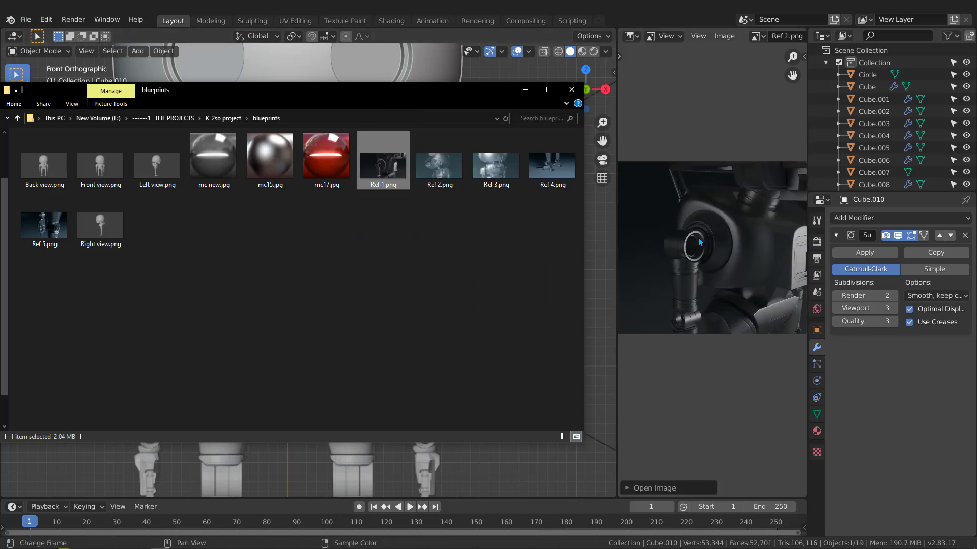
click(698, 238)
drag(615, 248, 539, 249)
scroll(673, 254, up, 5)
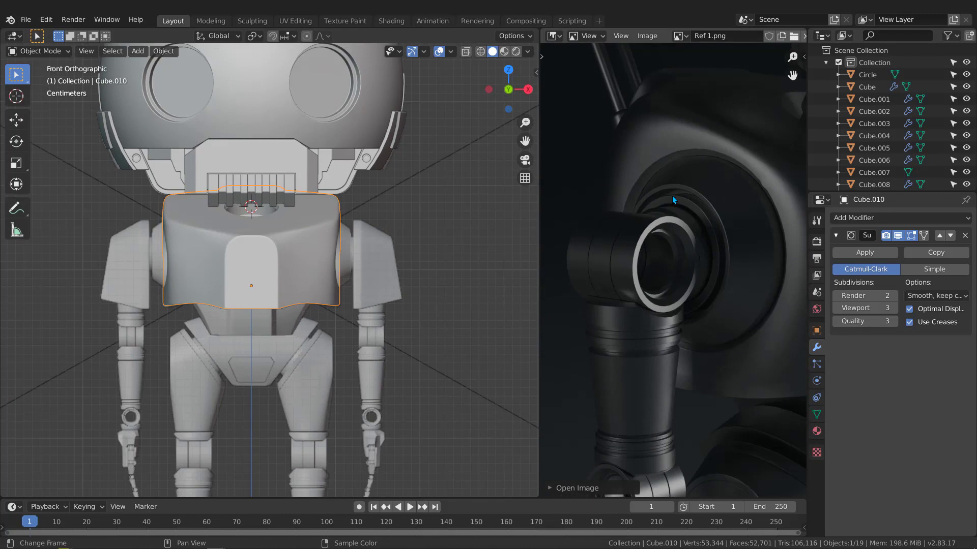
- Add a mesh cylinder with 50 vertices
scroll(338, 262, down, 4)
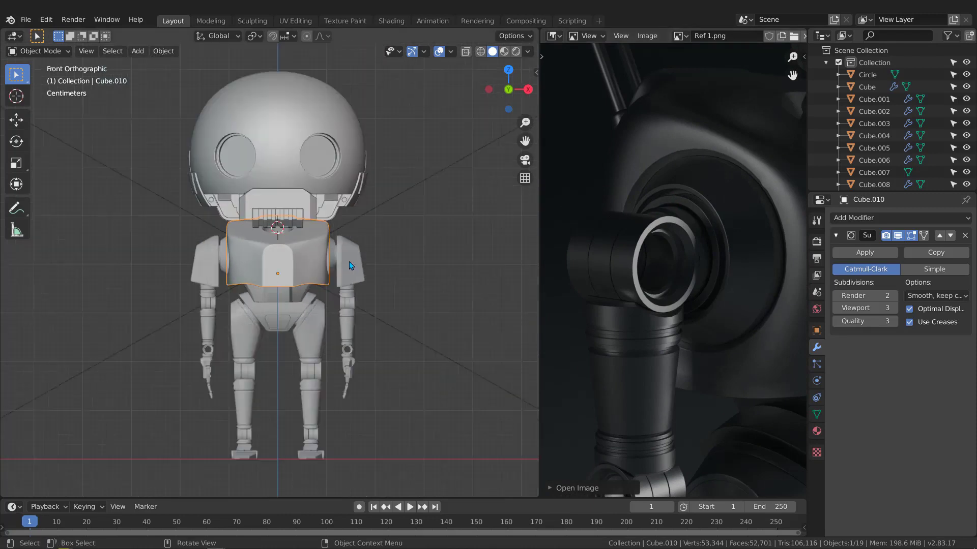
scroll(344, 261, up, 4)
scroll(344, 261, down, 1)
scroll(302, 255, down, 2)
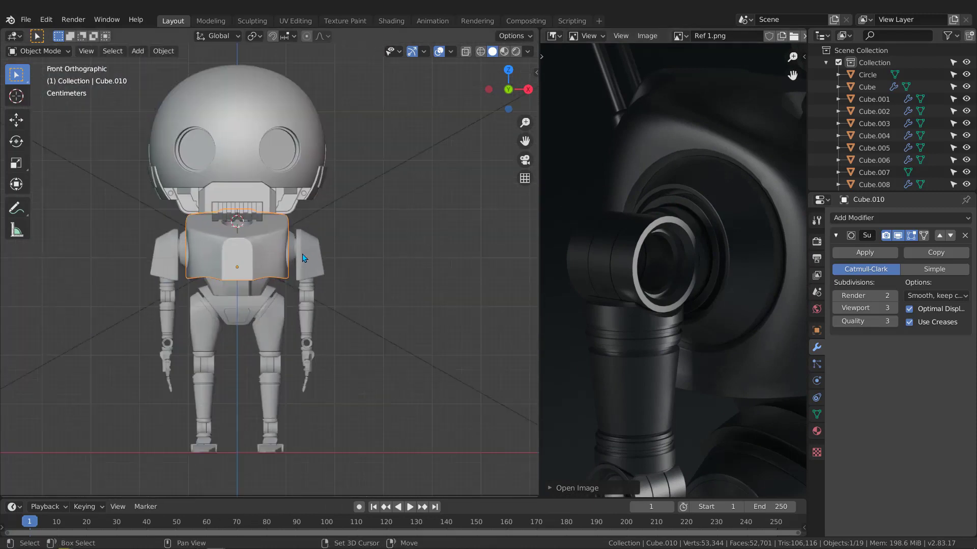
key(shift+a)
mouse_move(302, 254)
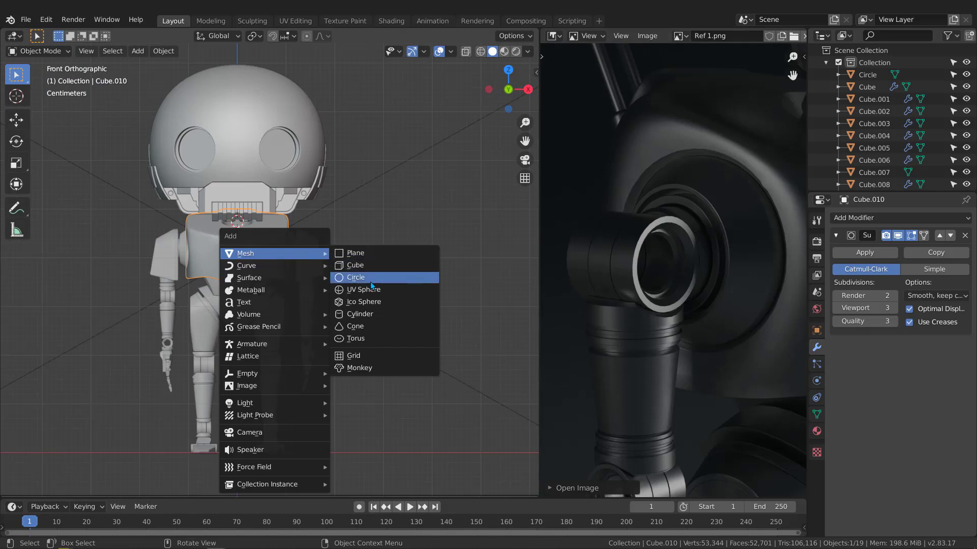
click(374, 314)
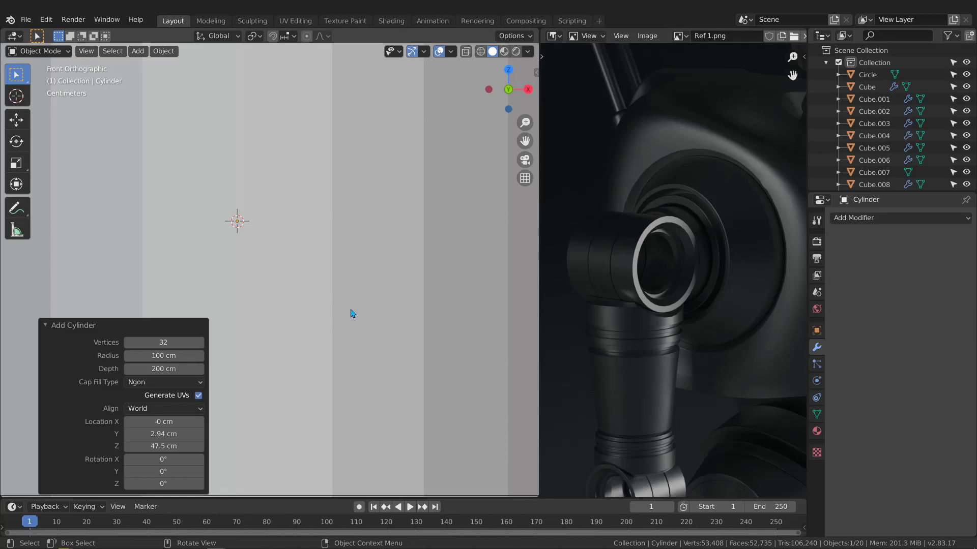
click(165, 343)
text(50)
key(Return)
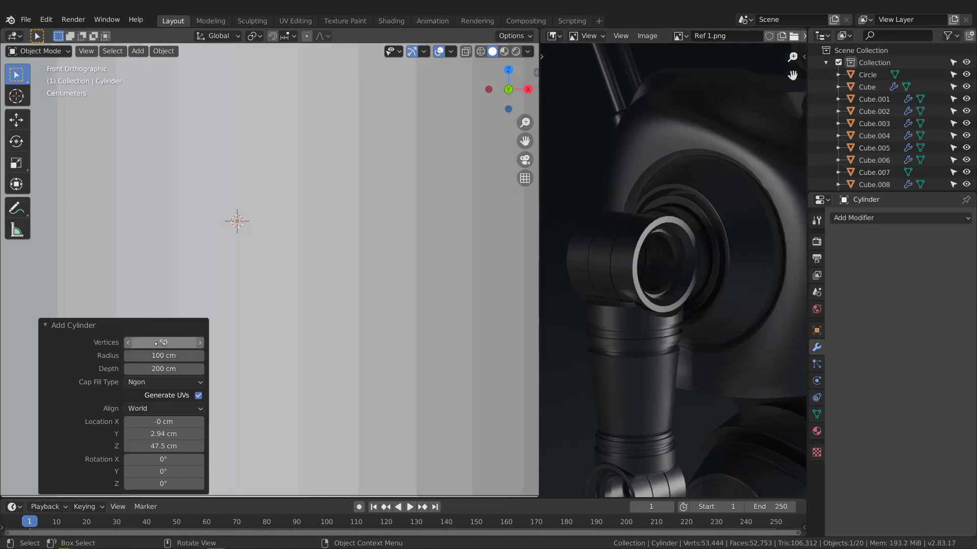
- Set the new cylinder's radius to 10 cm and its depth to 10 cm
click(159, 356)
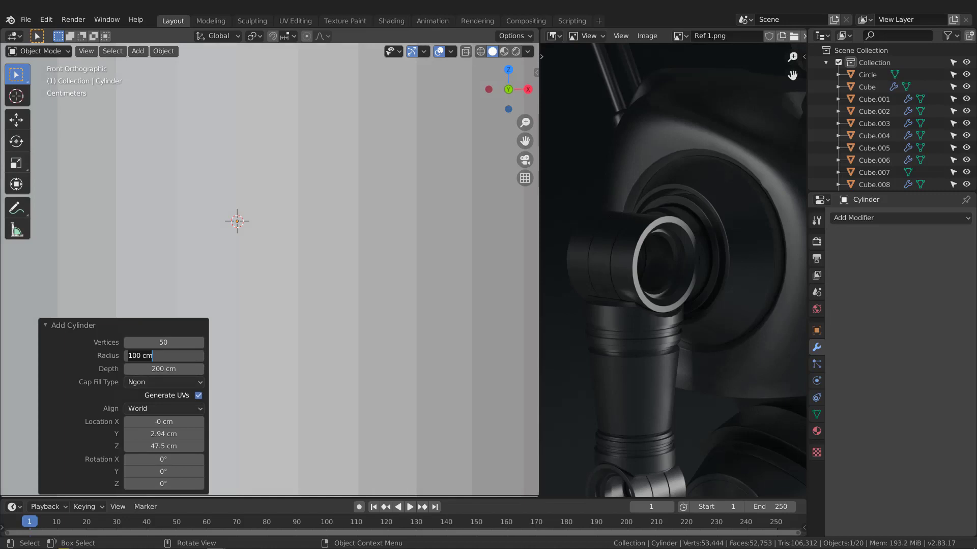
text(10)
key(Return)
click(167, 367)
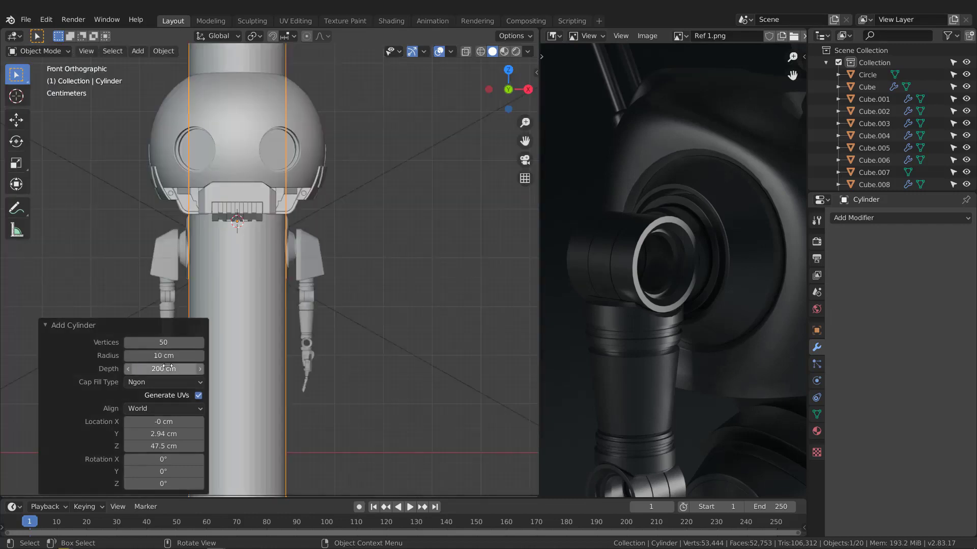
text(1)
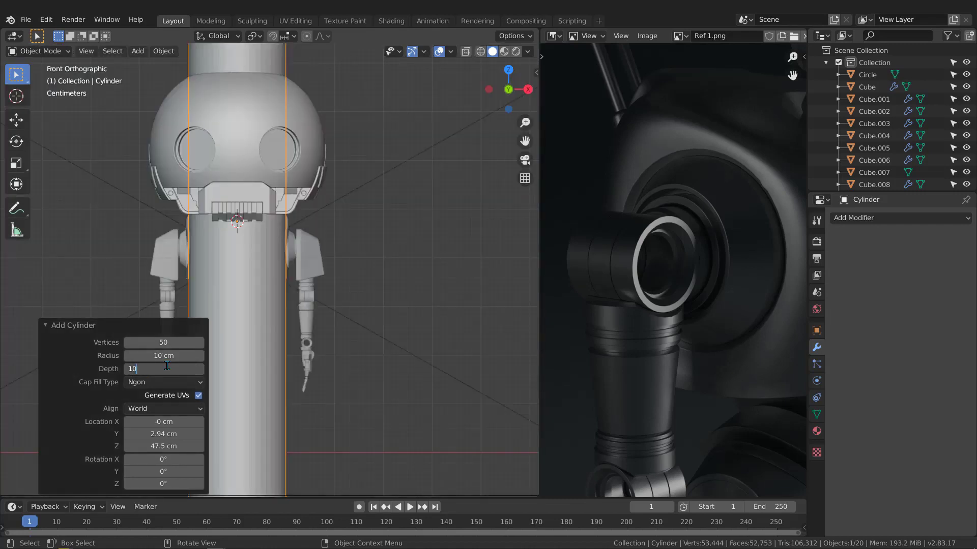
text(0)
key(Return)
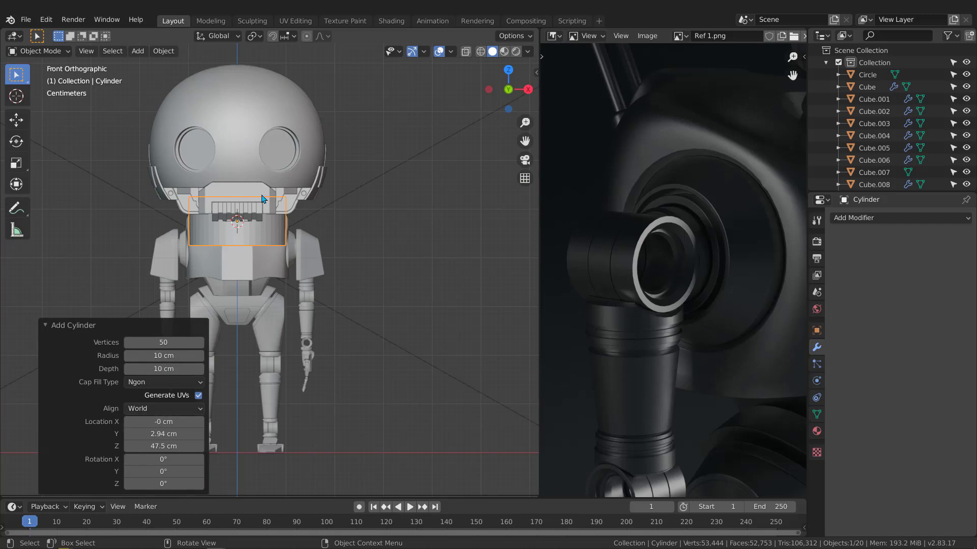
click(46, 326)
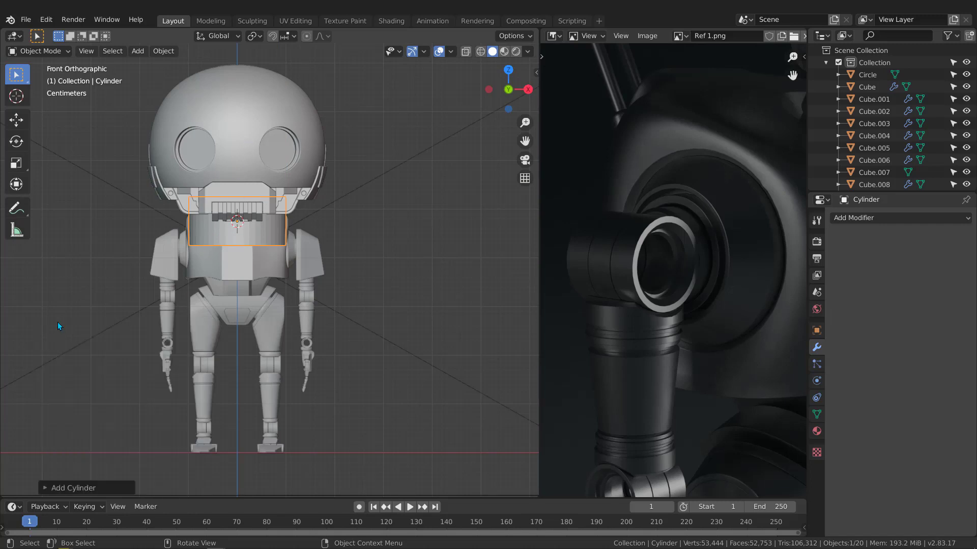
- Rotate the cylinder 90° in the front view and scale it down uniformly to about 0.44
key(r)
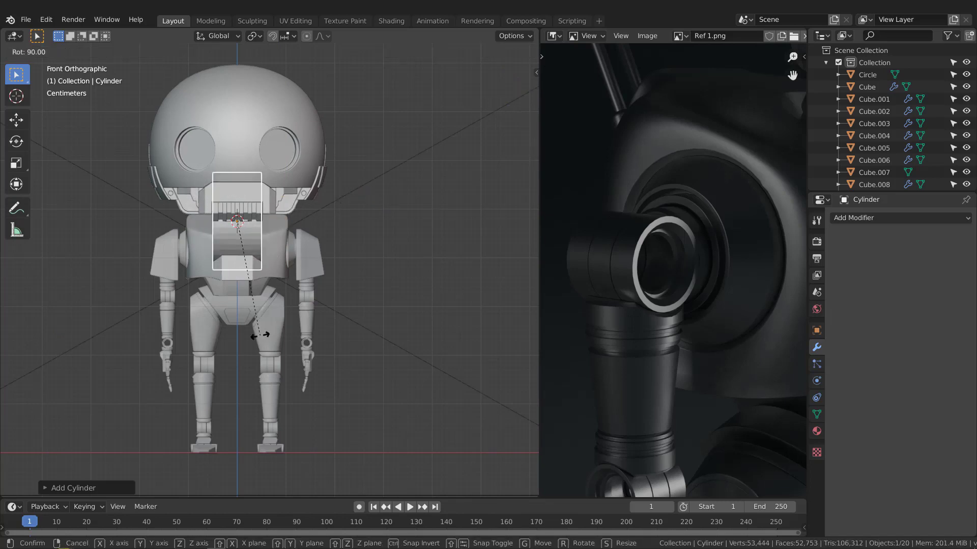
click(276, 334)
key(s)
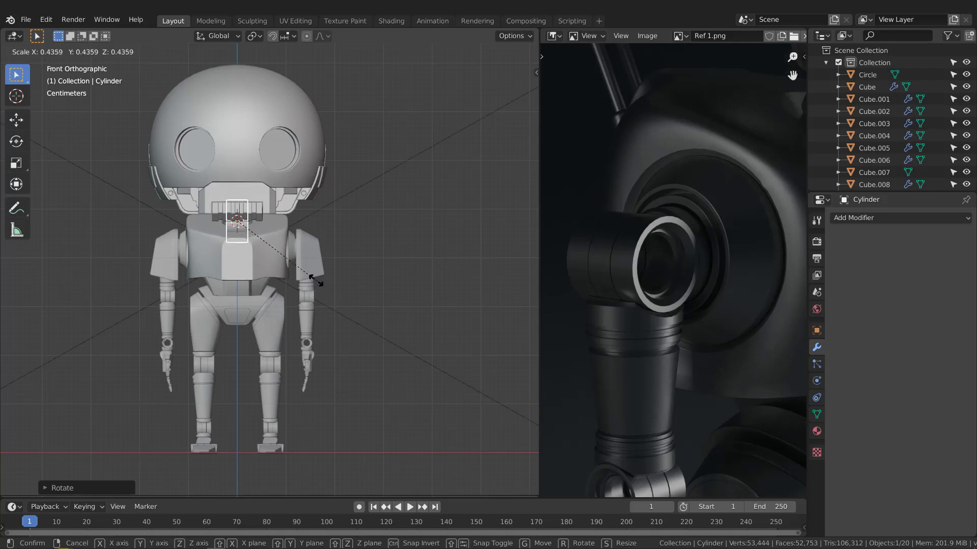
click(316, 280)
- Move the cylinder about 11.6 cm along X and -5.8 cm along Z onto the shoulder joint beside the torso
key(g)
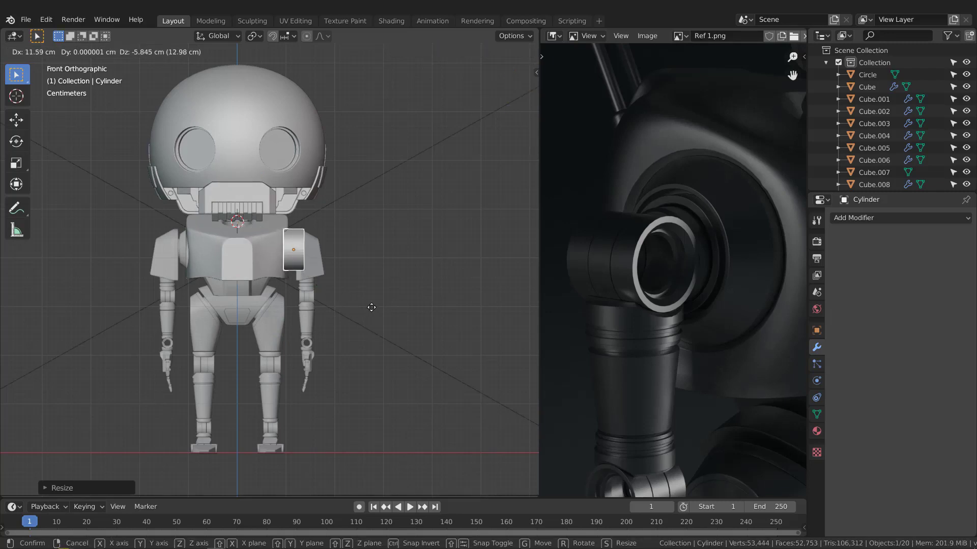
click(311, 257)
scroll(301, 248, up, 5)
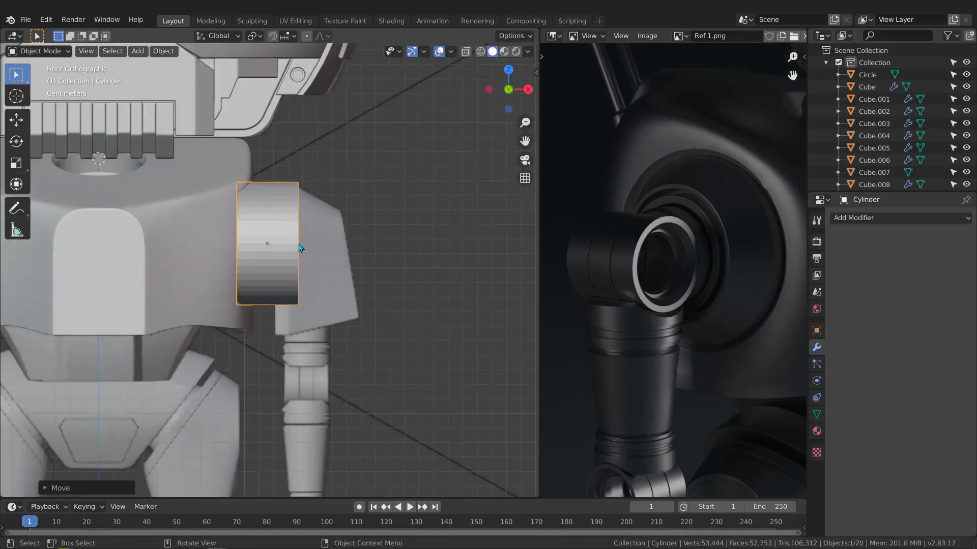
- Reposition the cylinder in the front and right views to line it up with the torso's side hole
key(g)
click(382, 335)
key(KP_3)
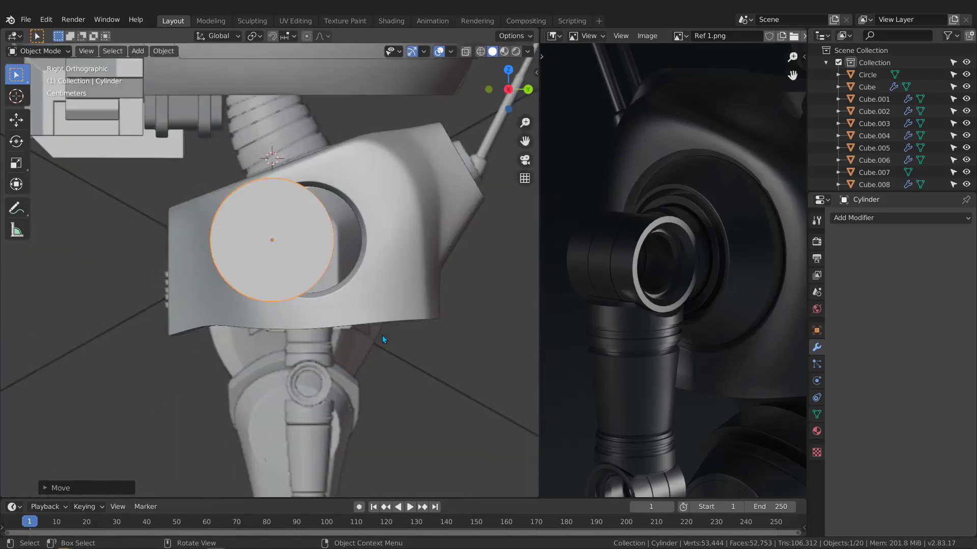
key(g)
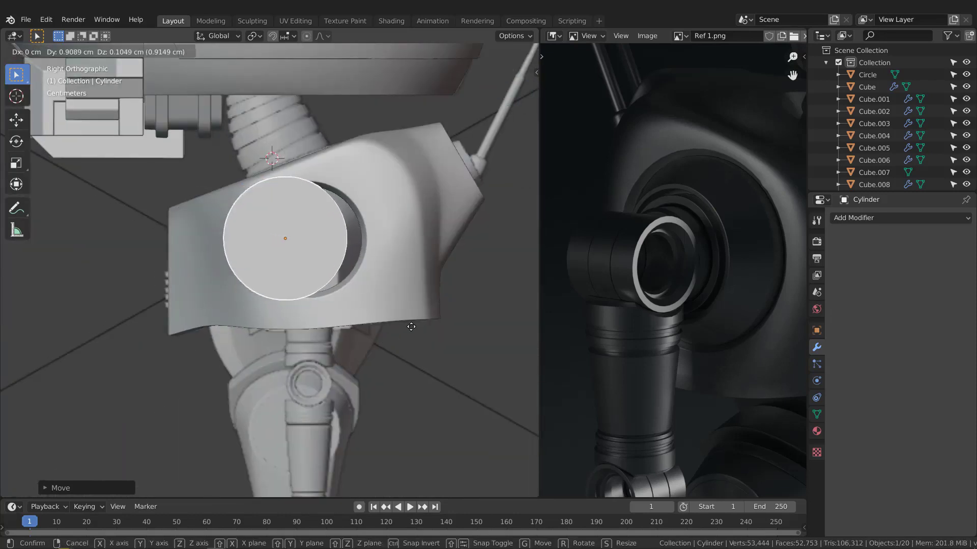
click(429, 327)
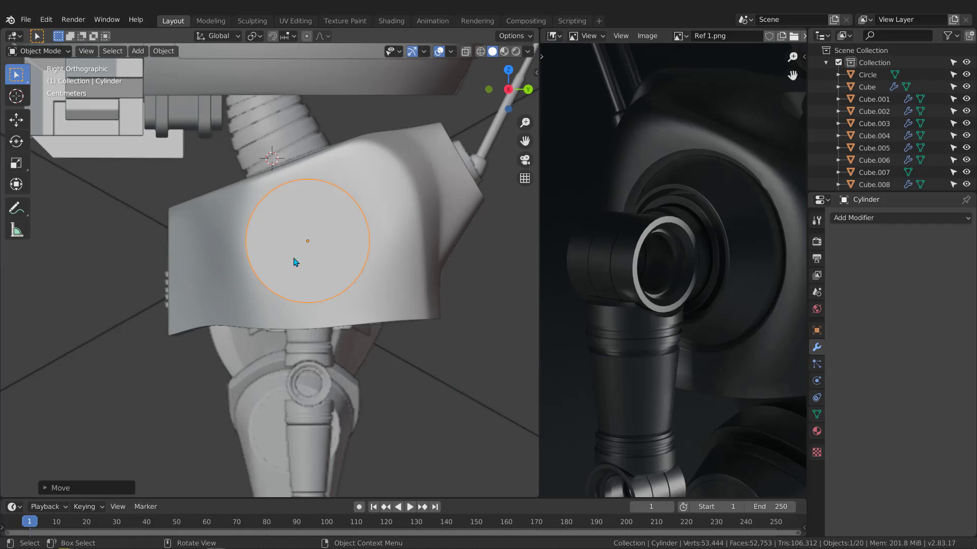
- Move the cylinder outward along X, clear of the torso, to expose the side hole
middle_drag(295, 261, 293, 239)
key(g)
key(x)
click(416, 280)
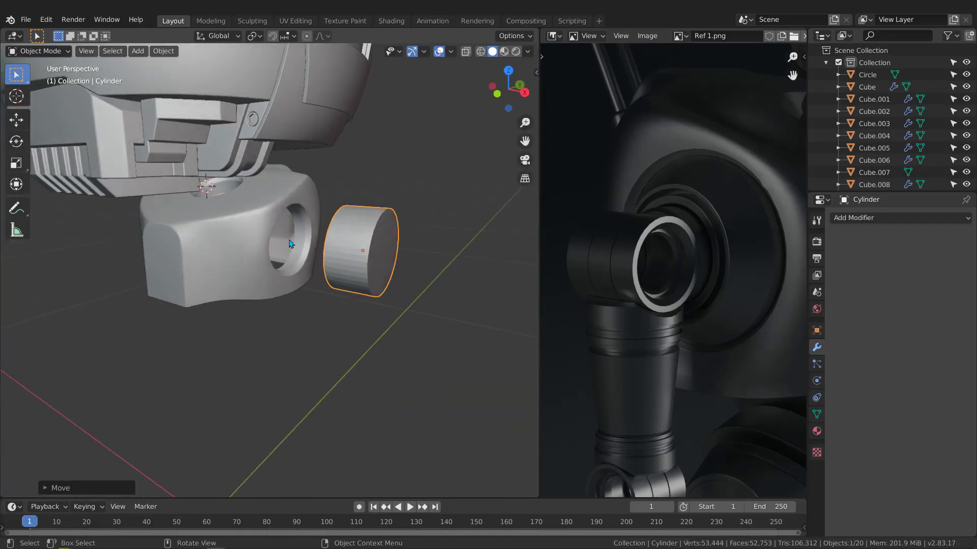
- In the torso mesh, select the side hole's inner edge loop and turn off the subdivision modifier's viewport display
scroll(294, 240, up, 3)
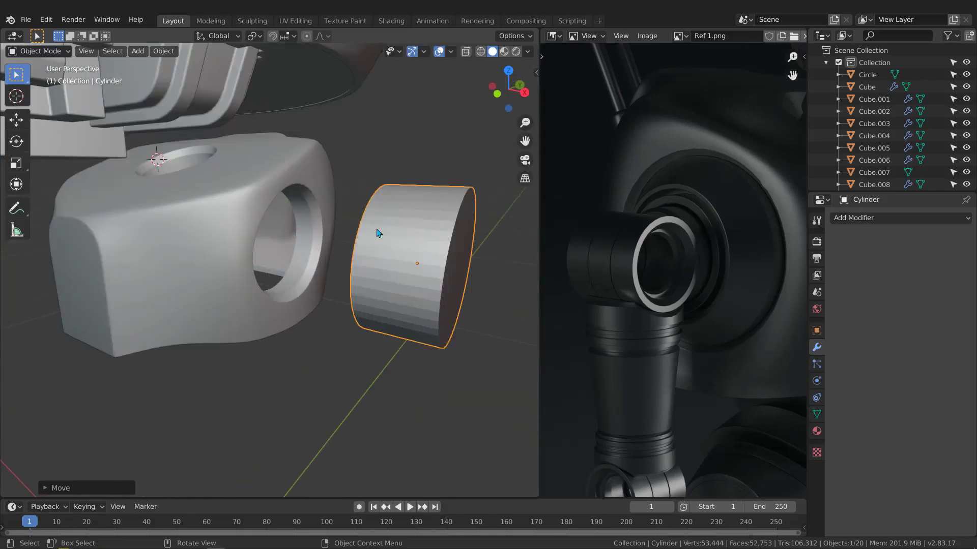
click(245, 206)
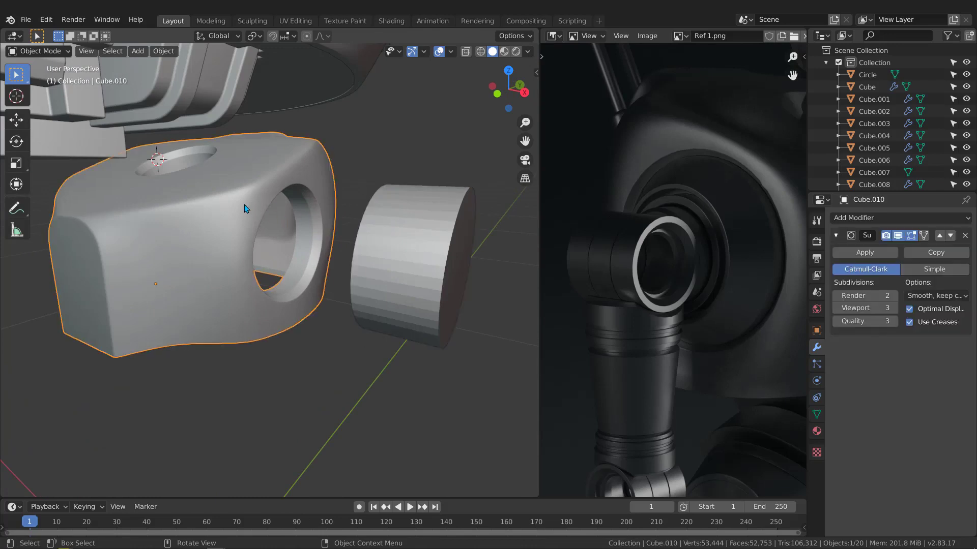
key(Tab)
scroll(294, 222, up, 3)
middle_drag(294, 222, 301, 197)
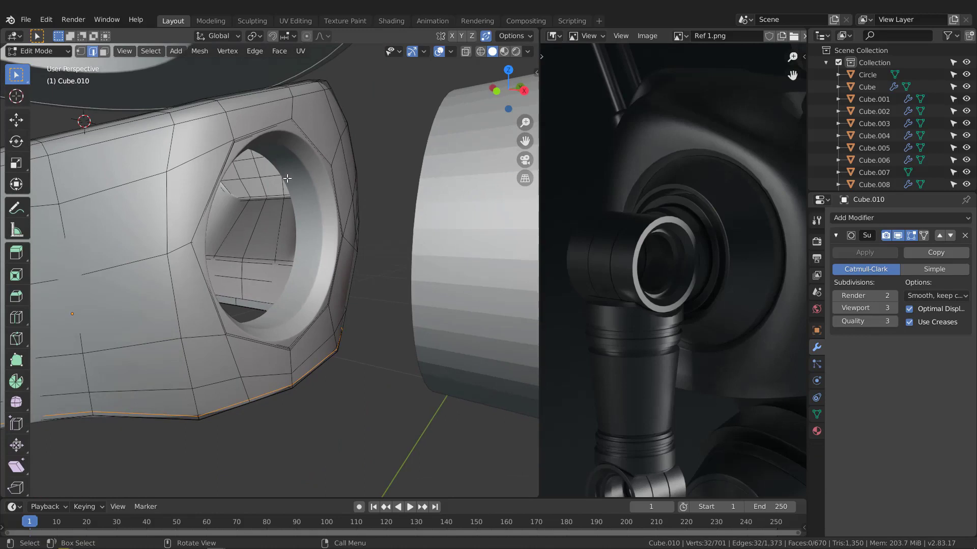
alt+click(284, 172)
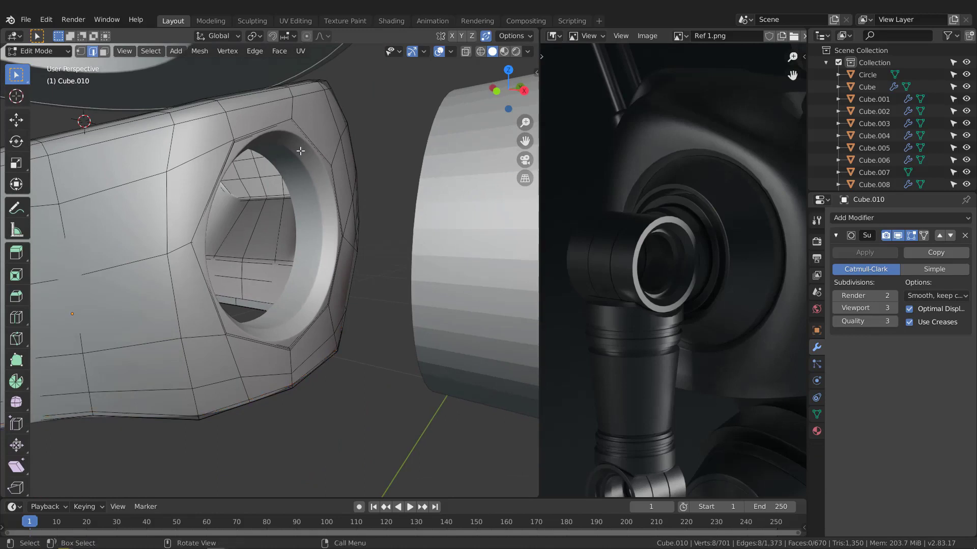
click(898, 235)
- Snap the 3D cursor to the selected edge loop of the torso's side hole
middle_drag(303, 191, 295, 169)
middle_drag(244, 309, 311, 217)
key(shift+s)
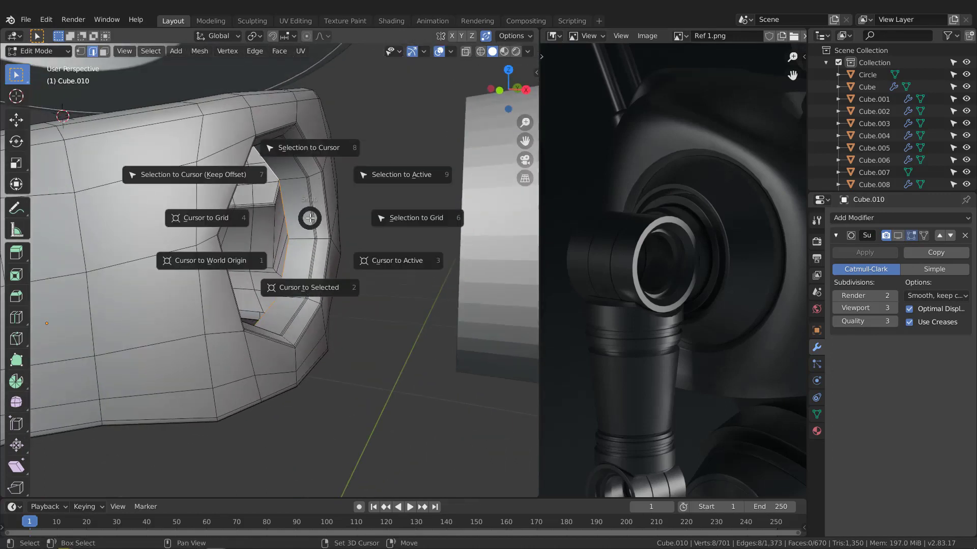
click(303, 294)
- Leave mesh editing and snap the cylinder to the 3D cursor at the centre of the side hole
middle_drag(287, 255, 291, 189)
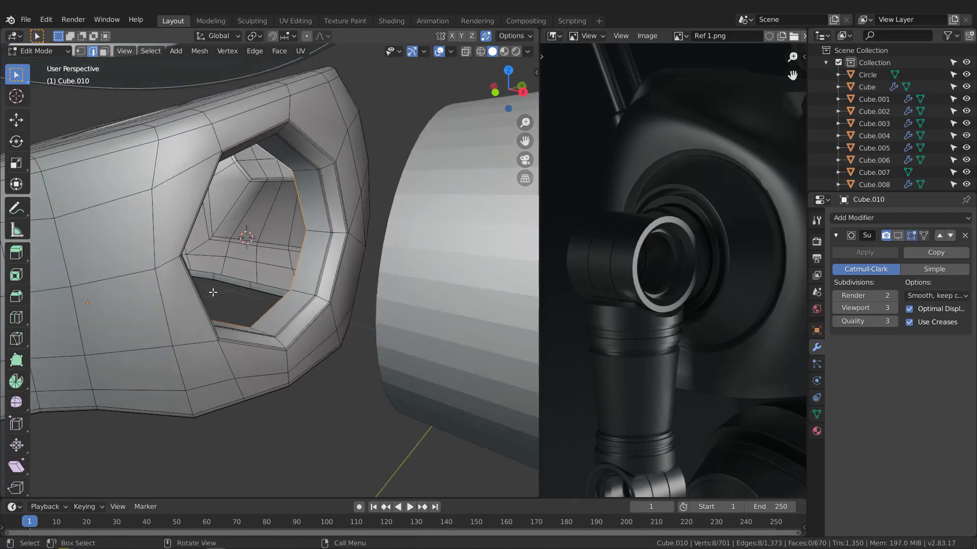
scroll(271, 232, down, 4)
middle_drag(272, 232, 297, 232)
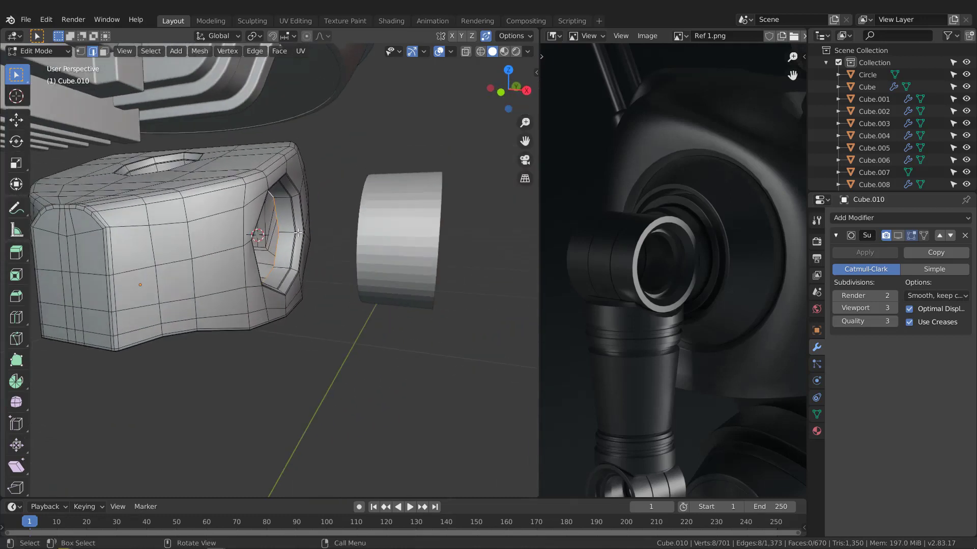
key(Tab)
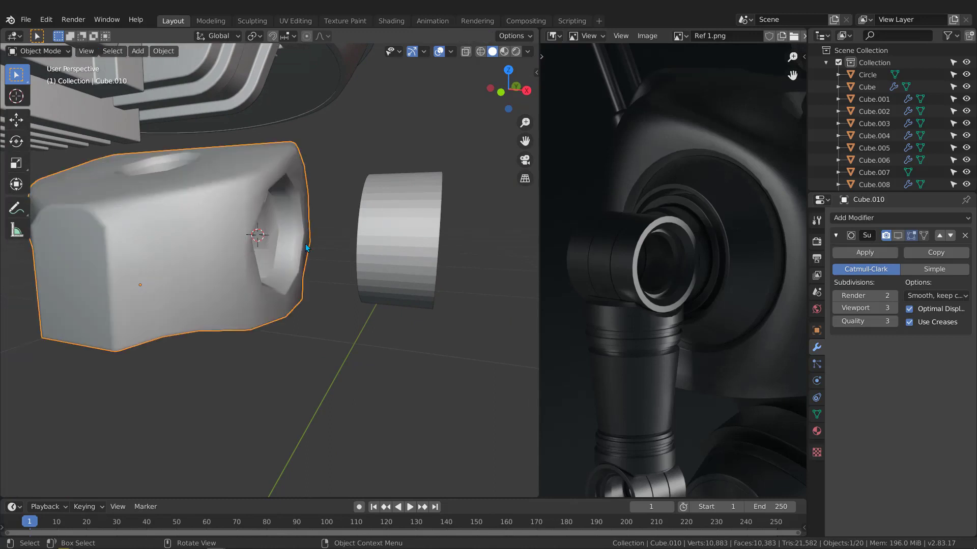
click(390, 215)
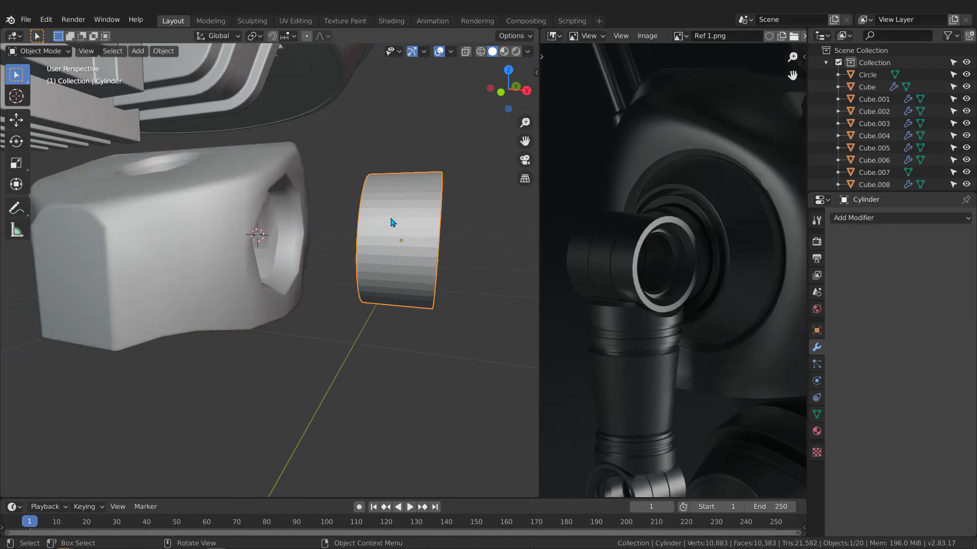
key(shift+s)
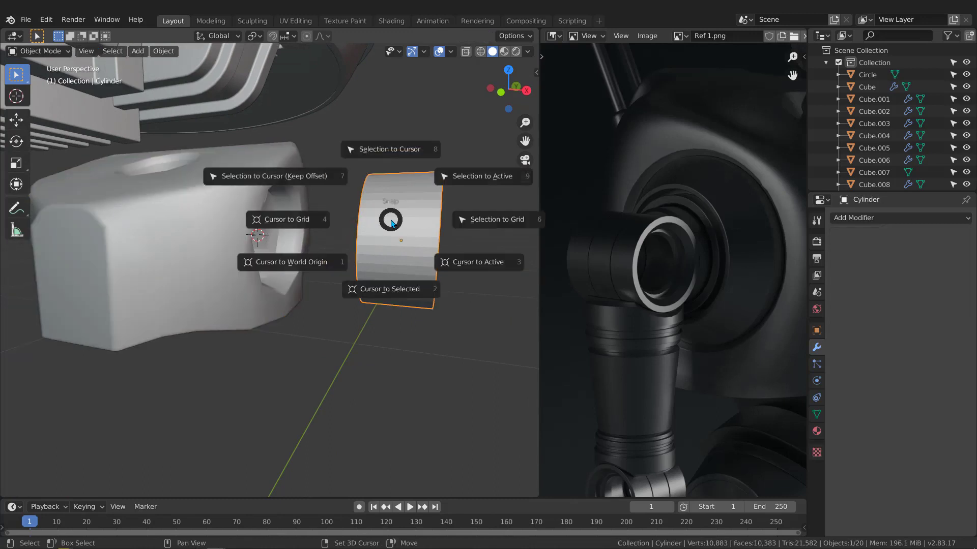
click(389, 149)
middle_drag(384, 177, 246, 239)
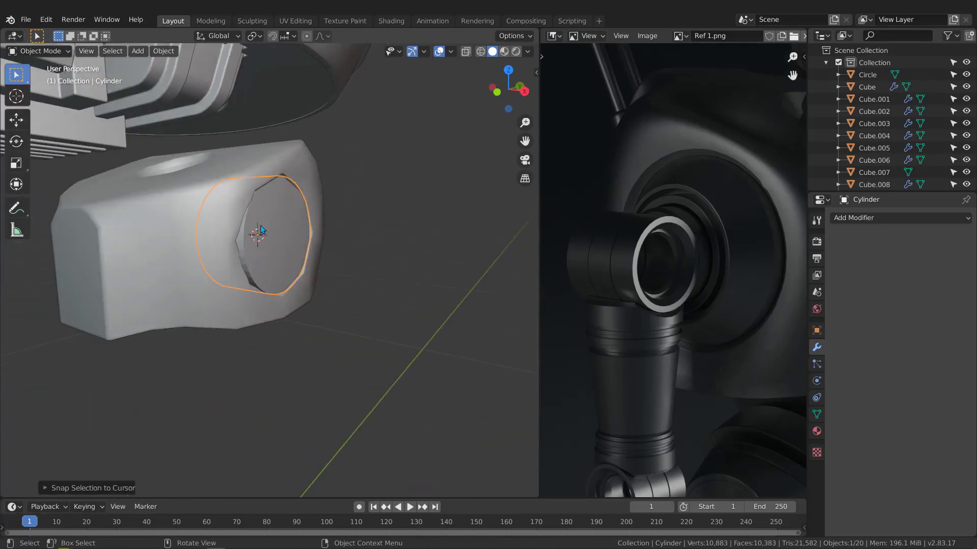
- Turn the torso's subdivision modifier back on in the viewport
click(190, 244)
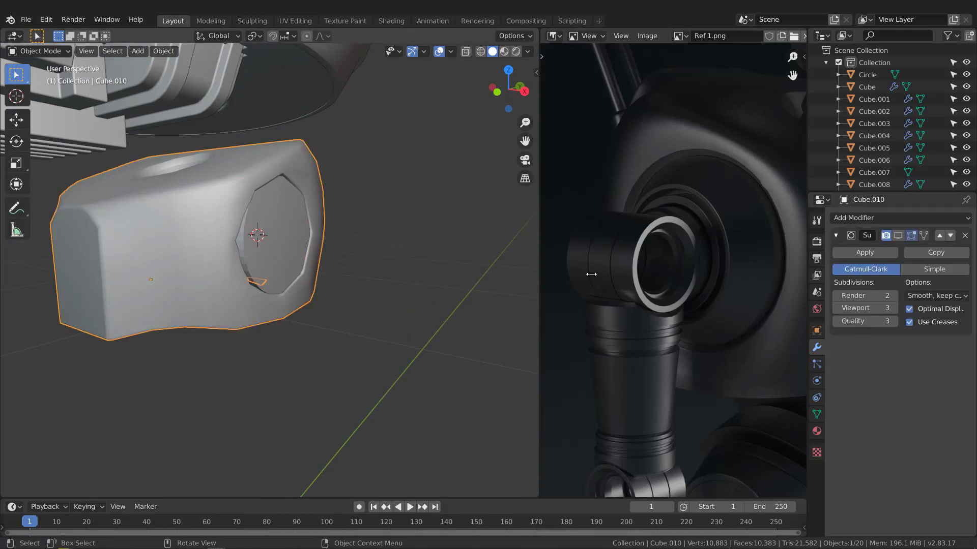
click(898, 235)
middle_drag(468, 237, 355, 254)
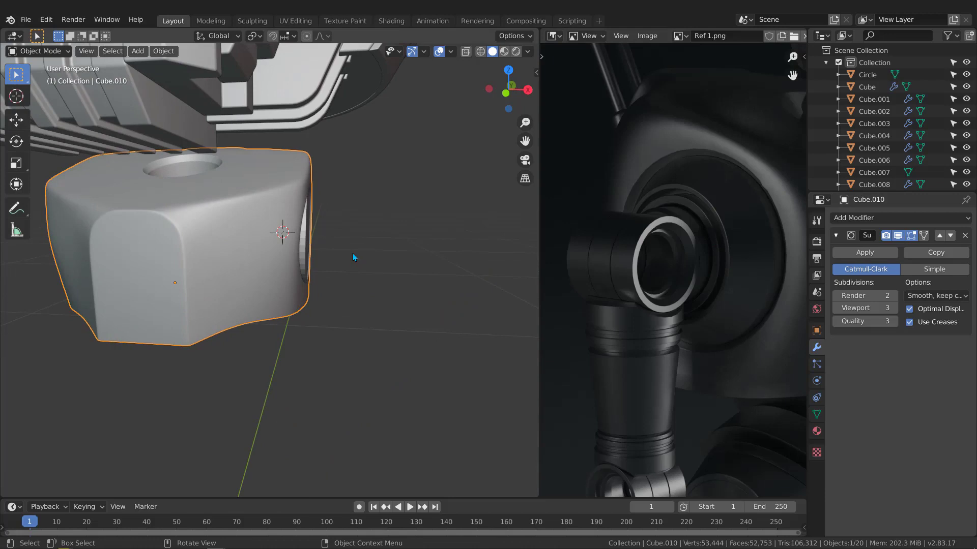
- In the front view, move the cylinder about 1.3 cm along X so it protrudes from the torso
key(KP_1)
scroll(346, 249, up, 3)
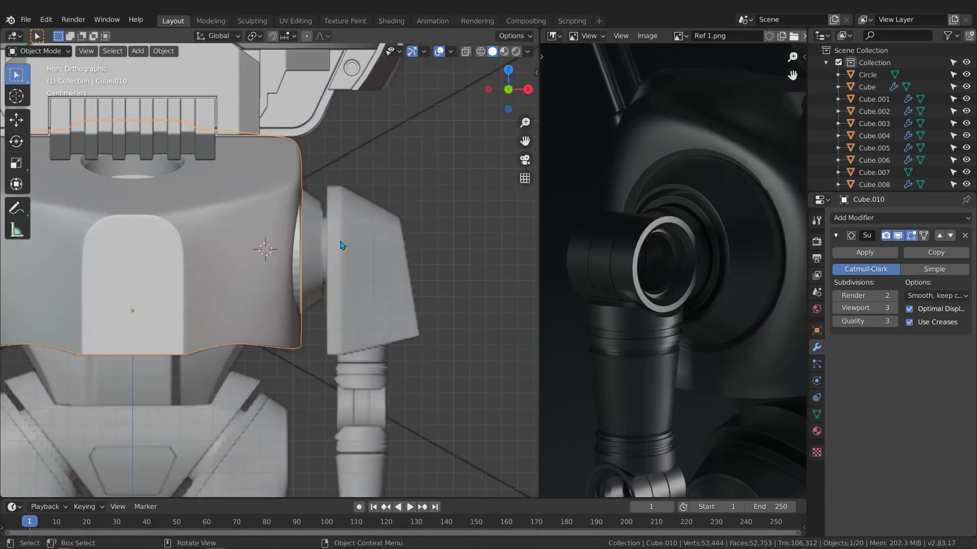
click(297, 260)
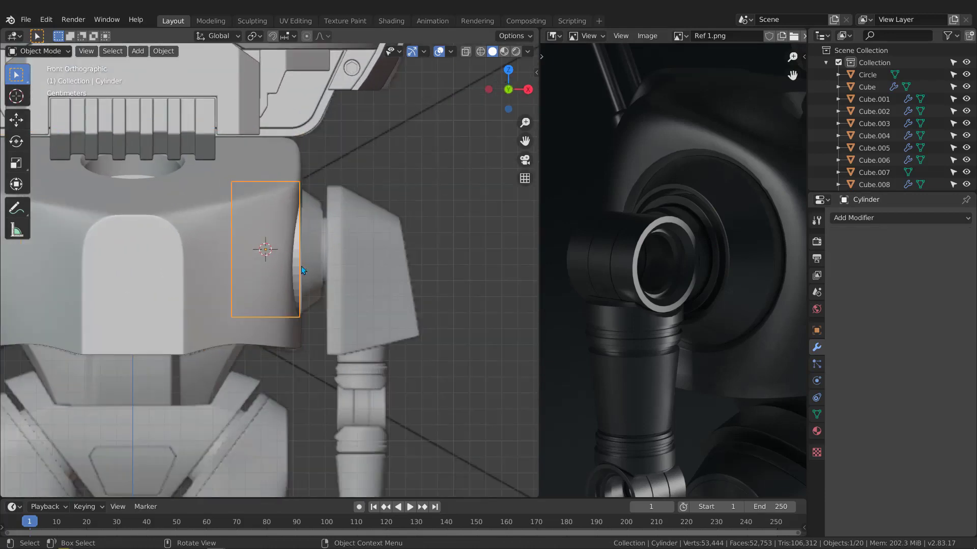
key(g)
key(x)
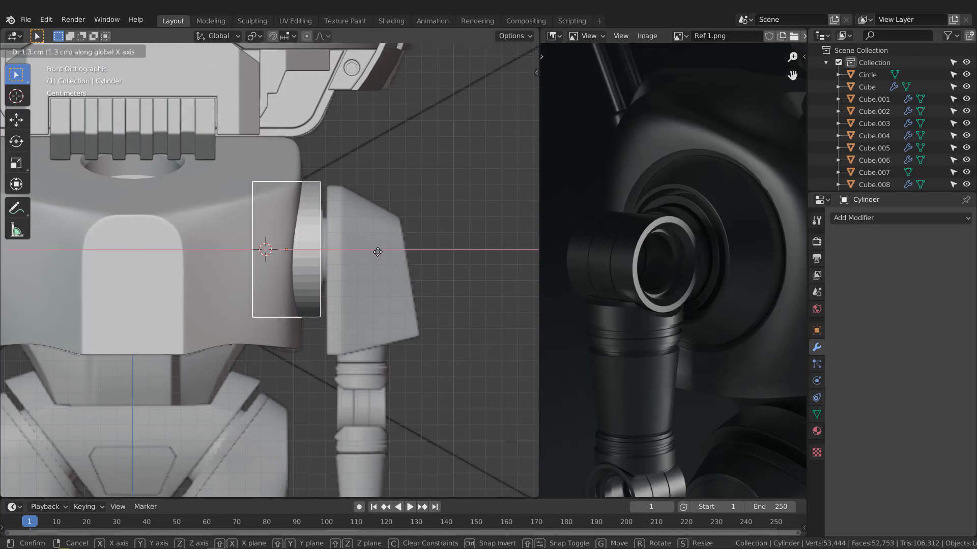
click(379, 253)
- Switch to wireframe shading, apply the cylinder's scale and open its mesh for editing
key(z)
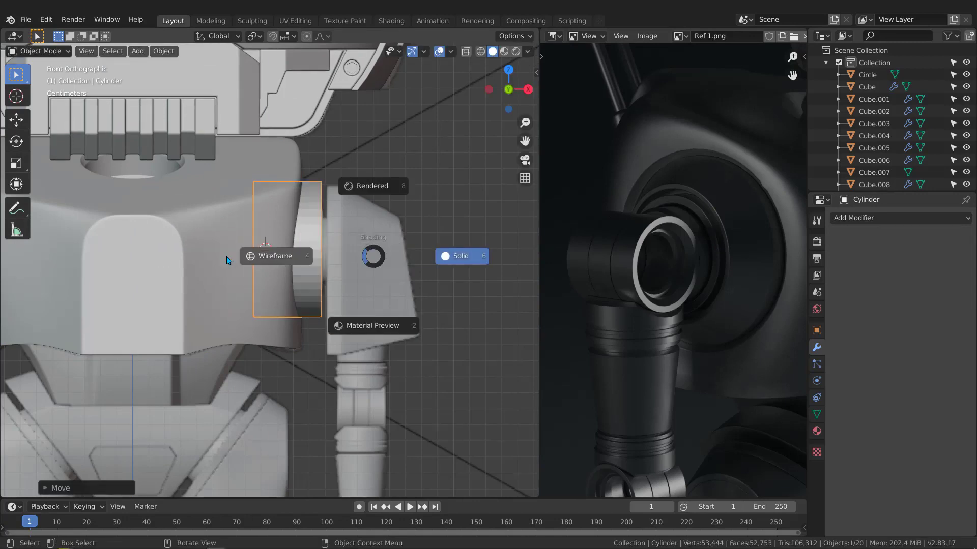
click(227, 260)
scroll(290, 235, up, 2)
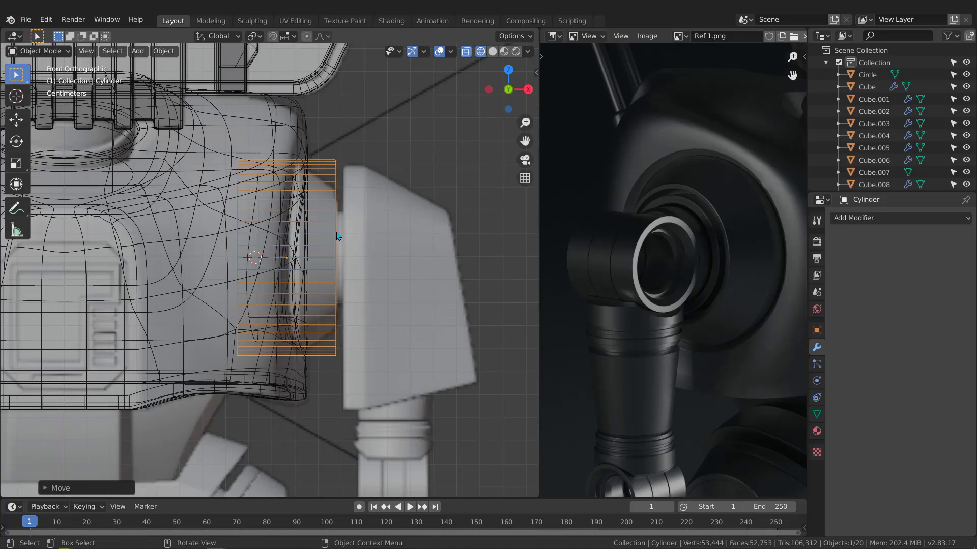
key(ctrl)
key(ctrl+a)
click(280, 232)
key(Tab)
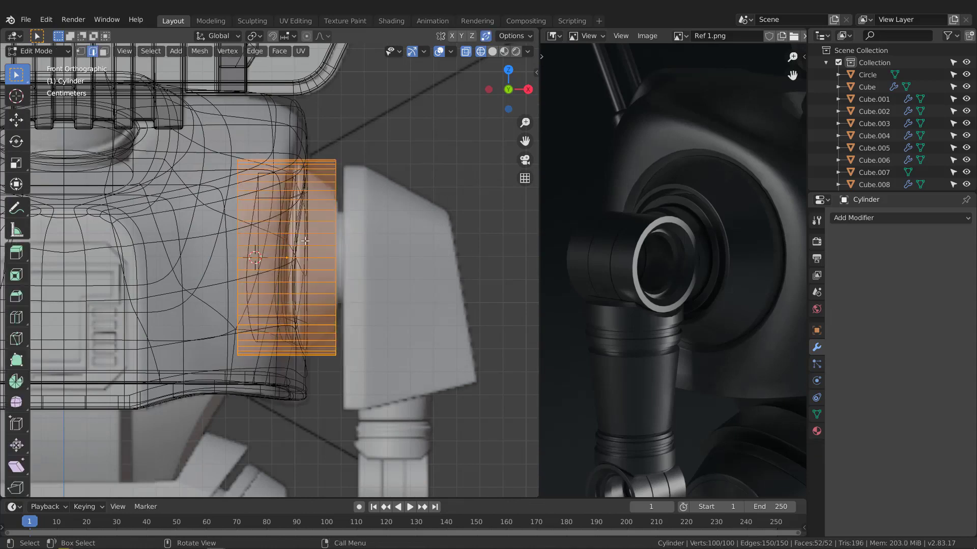
- Add a loop cut around the cylinder and slide it outward to the torso's outer surface
ctrl+middle_drag(303, 188, 310, 208)
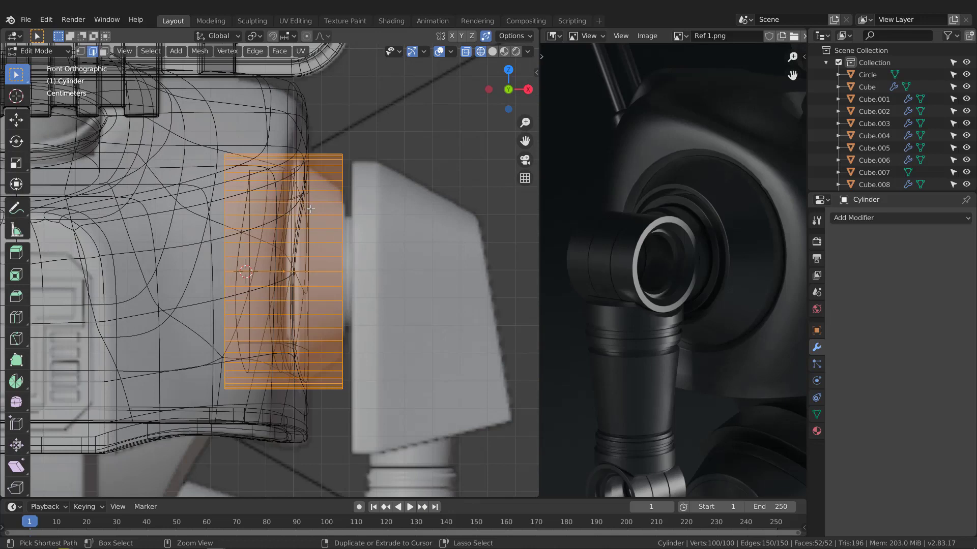
key(ctrl+r)
click(311, 209)
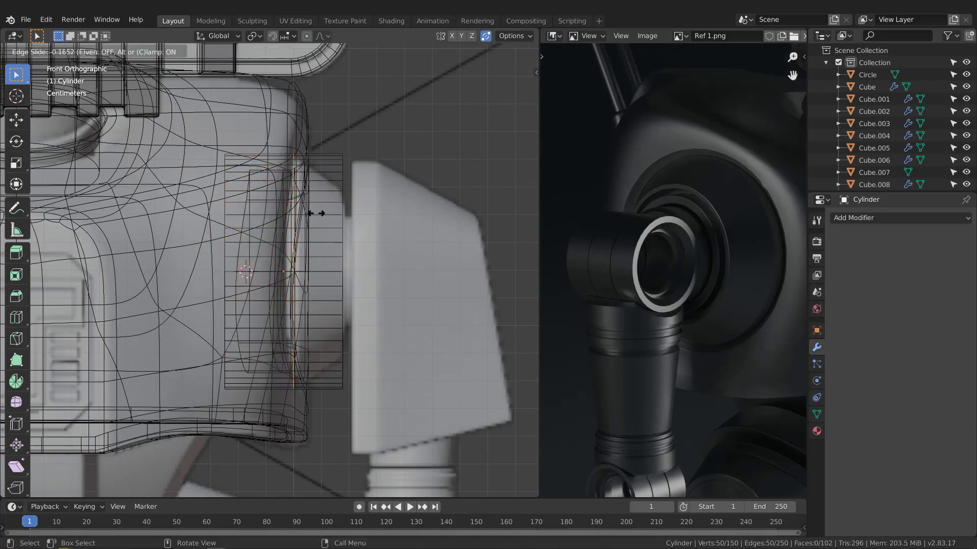
click(319, 212)
- Select the cylinder's outer end and scale it down to about 0.68 to form a taper matching the blueprint
drag(322, 103, 422, 443)
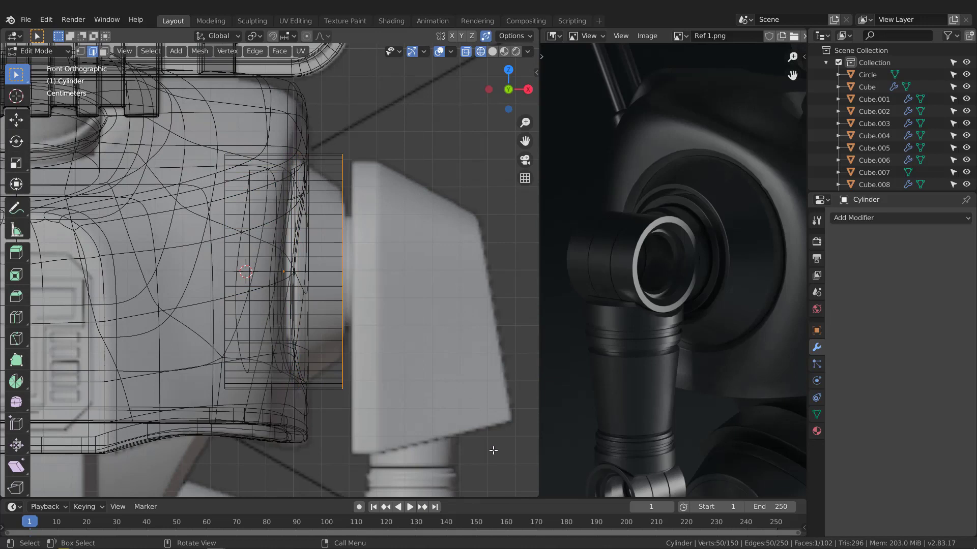
key(s)
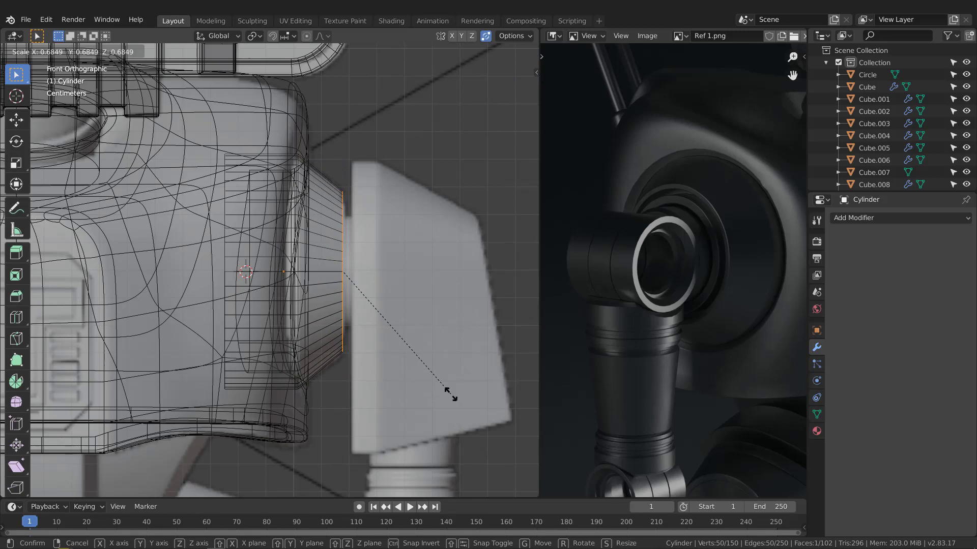
click(449, 393)
- Return to solid shading and select the edge loop at the wide base of the cylinder's taper
middle_drag(364, 273, 304, 287)
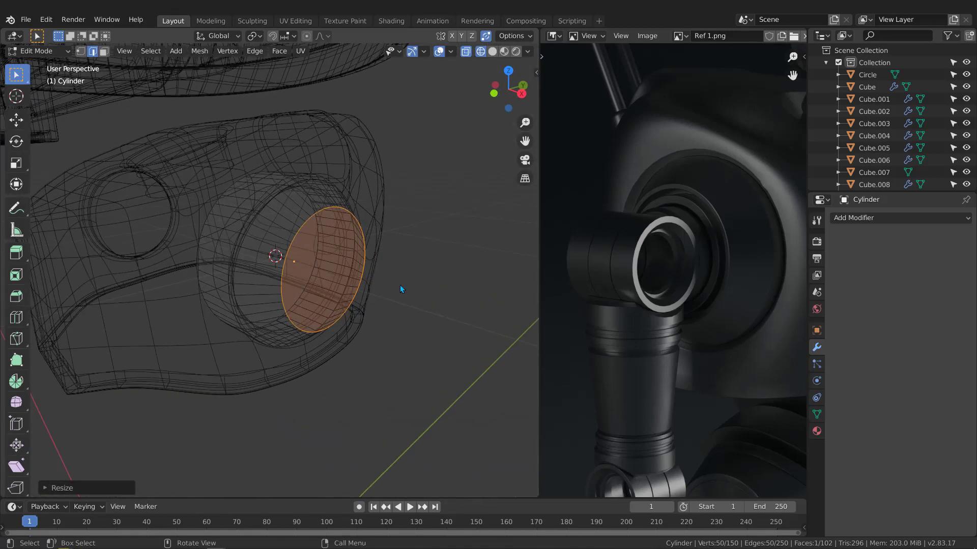
key(shift+z)
scroll(229, 290, up, 2)
middle_drag(222, 305, 239, 269)
scroll(239, 270, up, 1)
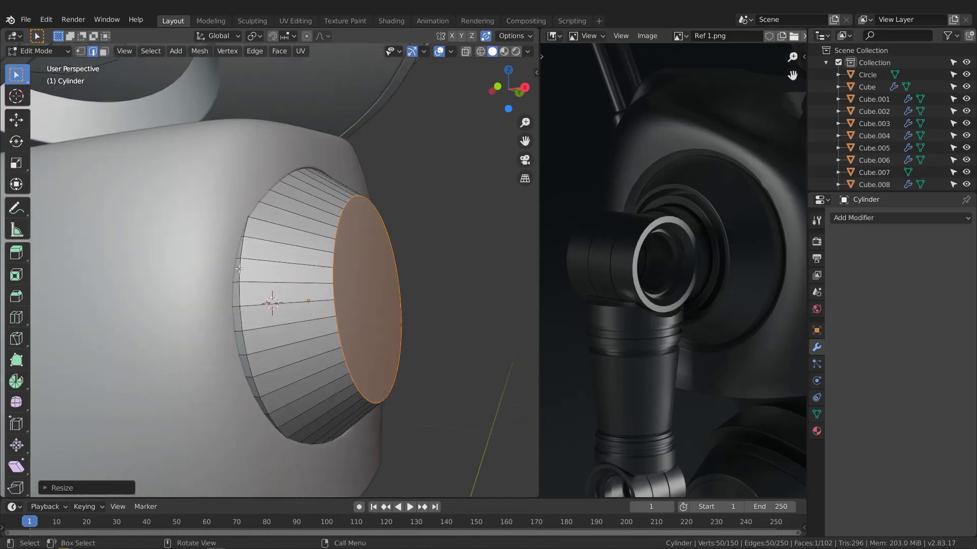
alt+click(246, 272)
middle_drag(286, 302, 367, 291)
scroll(712, 217, up, 4)
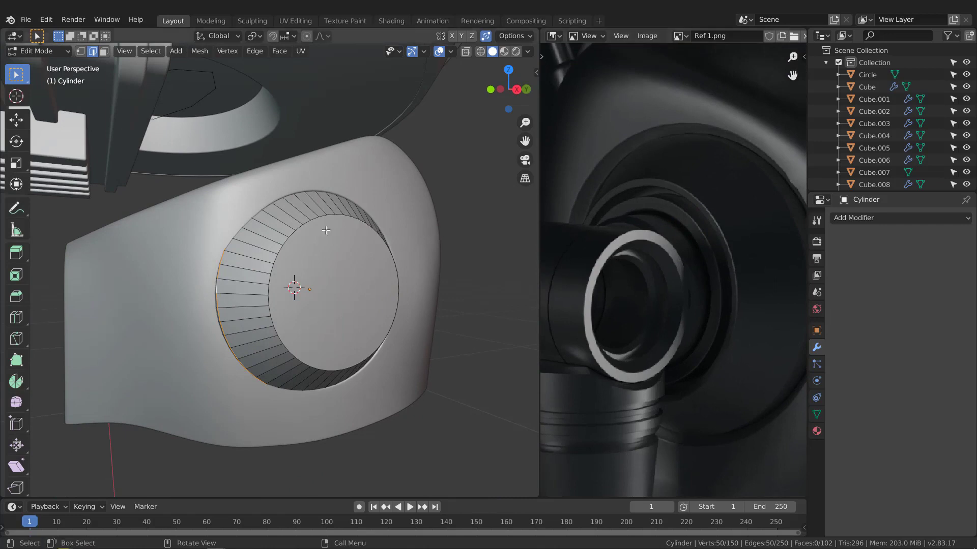
- Select the cylinder's outer end face and inset it with a thickness of about 0.0024
middle_drag(333, 278, 339, 280)
key(3)
click(328, 281)
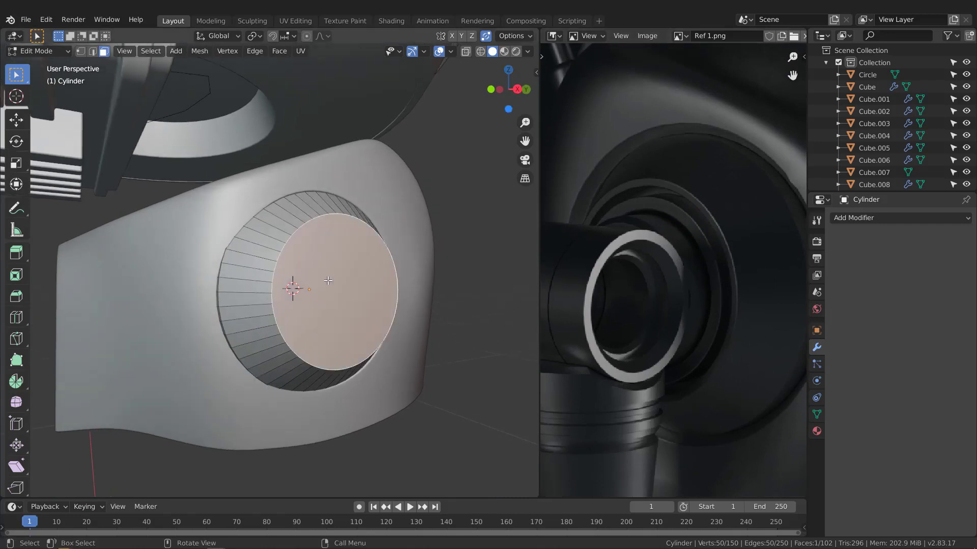
middle_drag(450, 334, 467, 375)
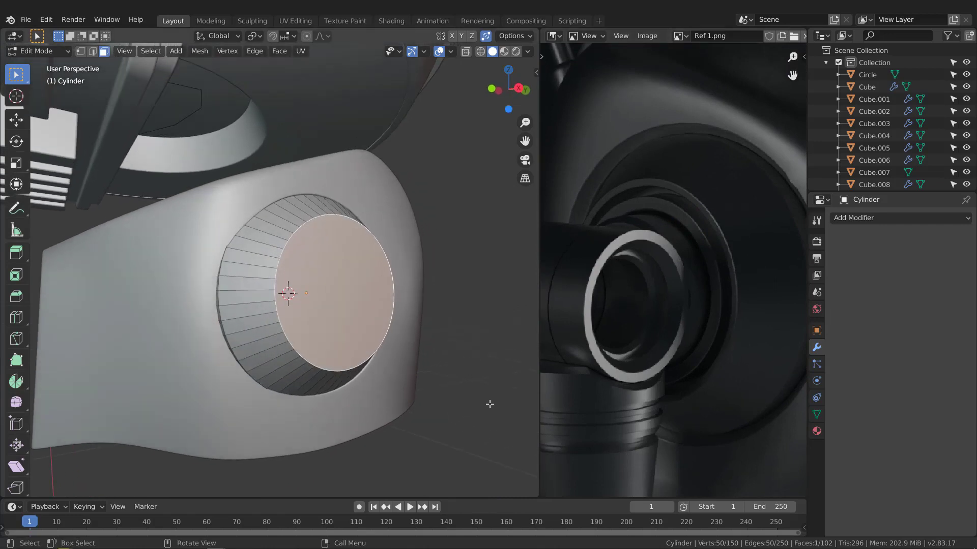
key(i)
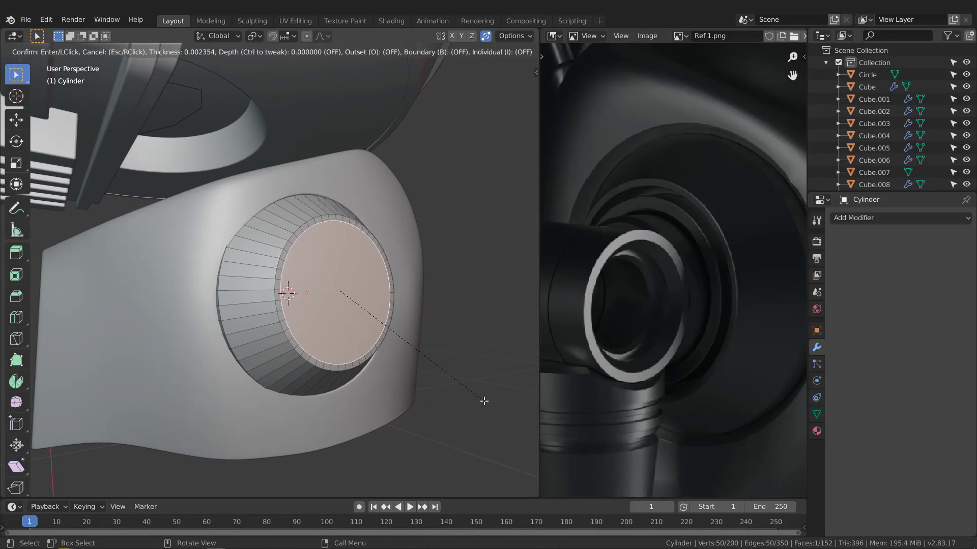
click(484, 402)
- Extrude the cylinder's inset end face inward by about 0.74 cm to form a recess
middle_drag(381, 298, 414, 332)
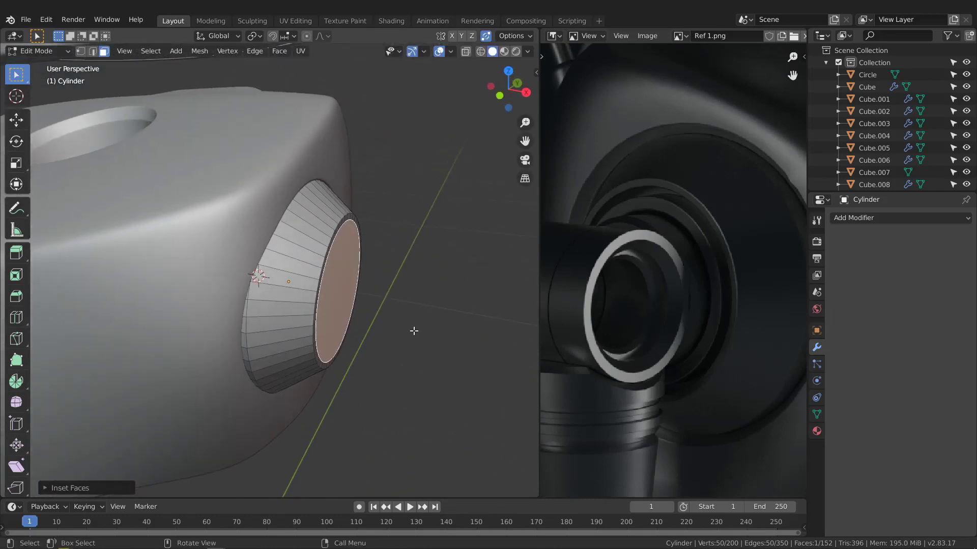
key(e)
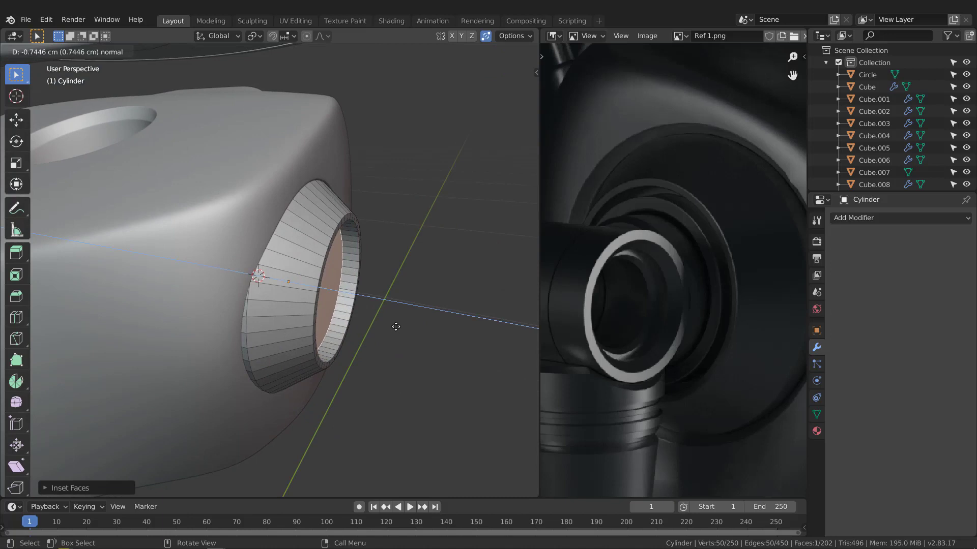
click(395, 326)
- Inset the recessed end face again and extrude the resulting inner face back outward
middle_drag(395, 327, 461, 374)
key(i)
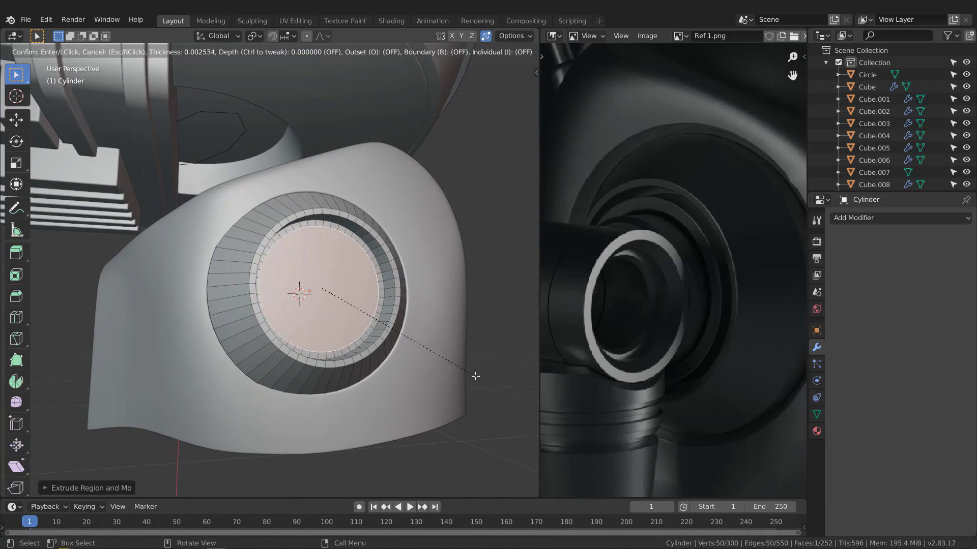
click(422, 339)
middle_drag(423, 339, 401, 279)
key(e)
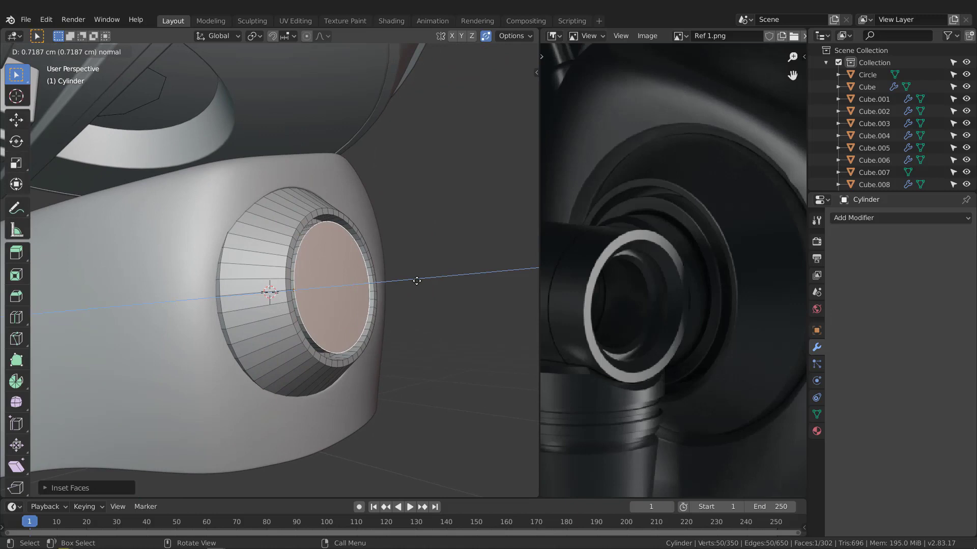
click(405, 281)
- Inset the raised centre face to leave an inner rim like the one in the reference image
middle_drag(344, 240, 463, 370)
scroll(361, 253, up, 3)
scroll(351, 267, down, 2)
key(i)
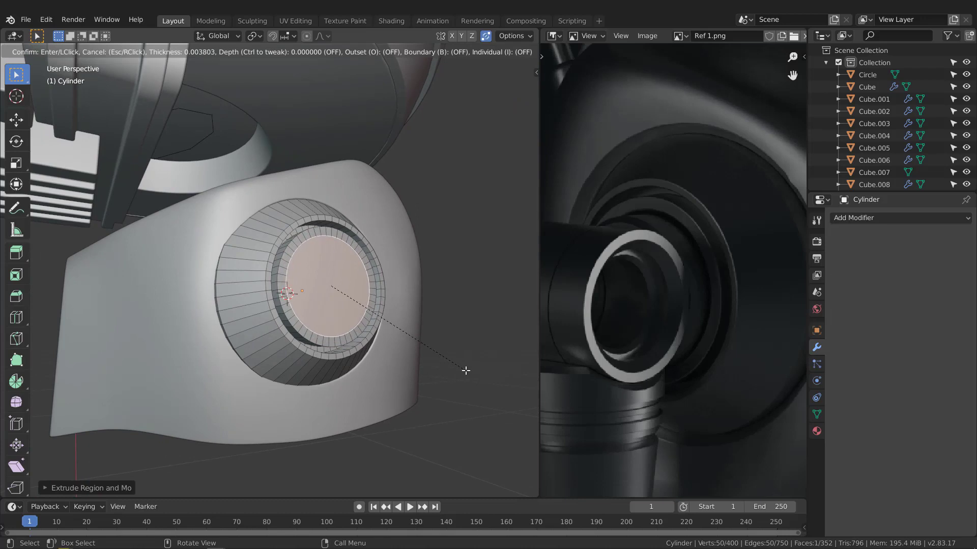
click(358, 311)
- Extrude the centre face inward to hollow the joint and push it deeper along the X axis
middle_drag(359, 311, 359, 290)
key(e)
click(355, 300)
scroll(359, 289, up, 2)
key(g)
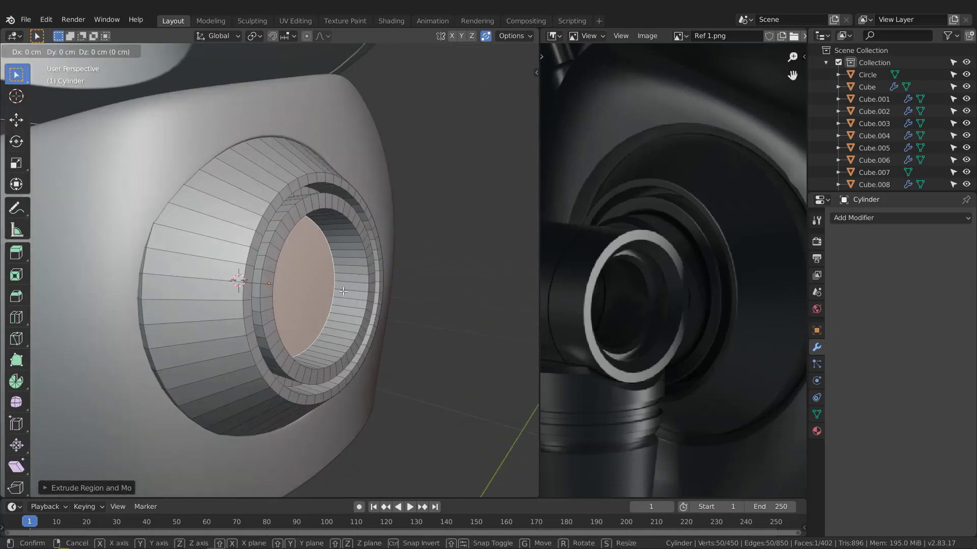
key(x)
click(329, 288)
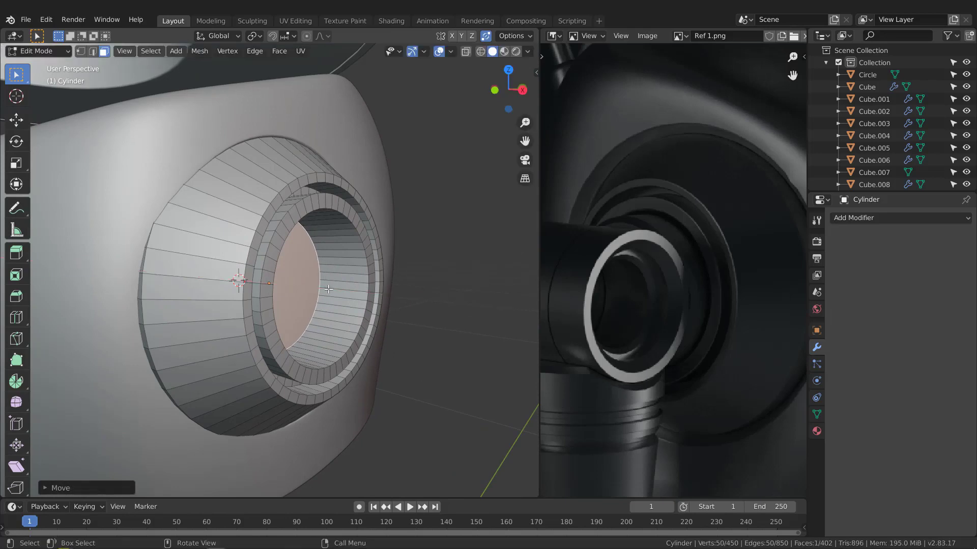
- Compare the recessed shoulder joint with the arm and shoulder in Ref 1.png and with the front-view blueprint
middle_drag(328, 289, 328, 256)
scroll(700, 305, down, 3)
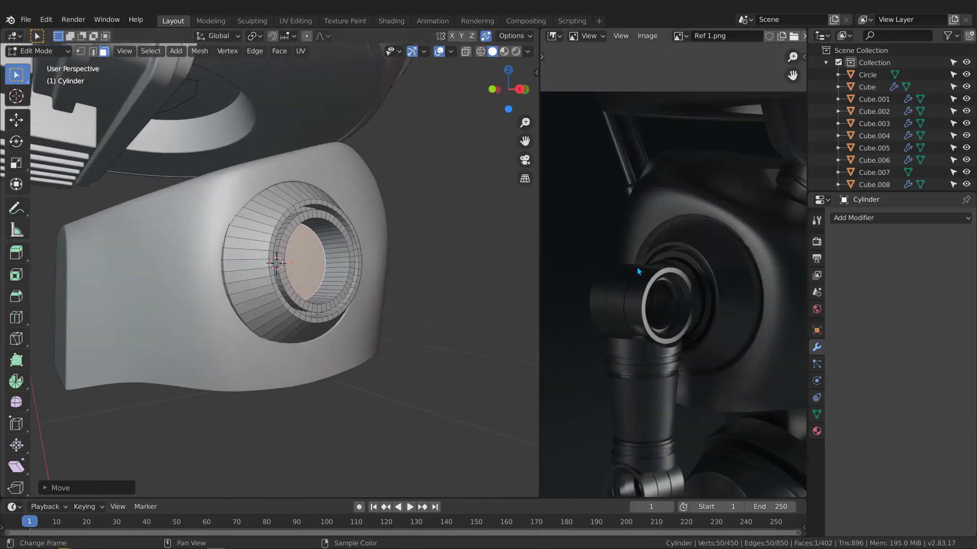
middle_drag(474, 260, 444, 260)
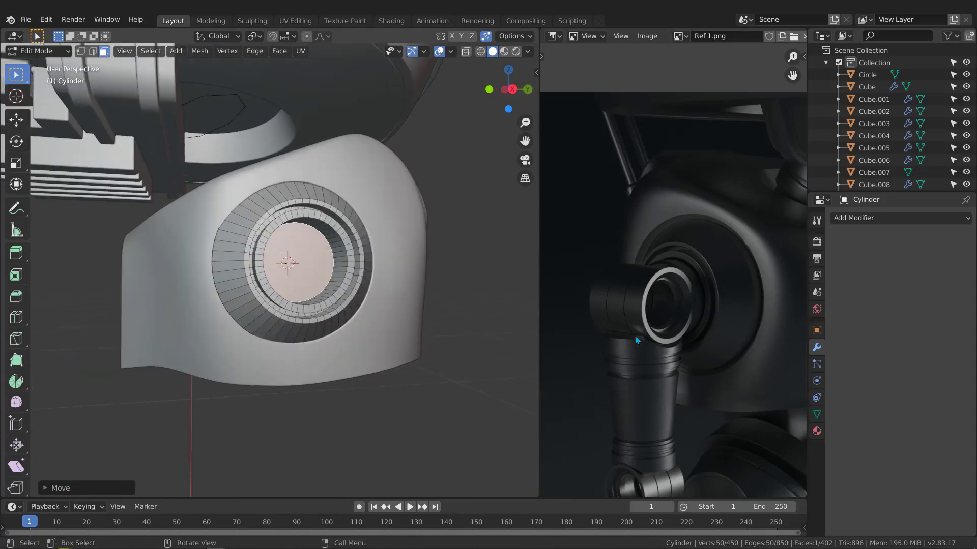
scroll(639, 338, down, 3)
middle_drag(649, 349, 628, 300)
scroll(624, 272, up, 4)
middle_drag(326, 250, 345, 243)
key(KP_1)
scroll(356, 247, down, 1)
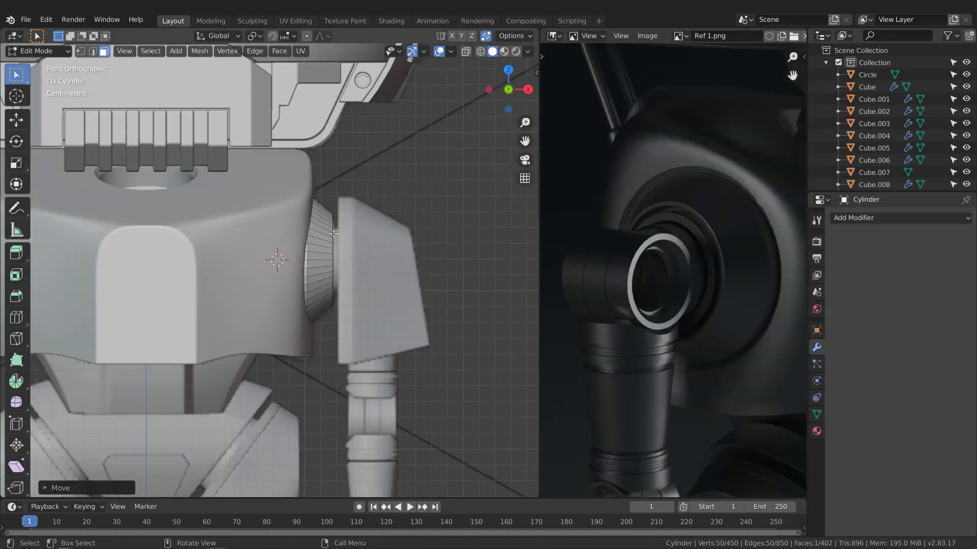
scroll(326, 257, down, 4)
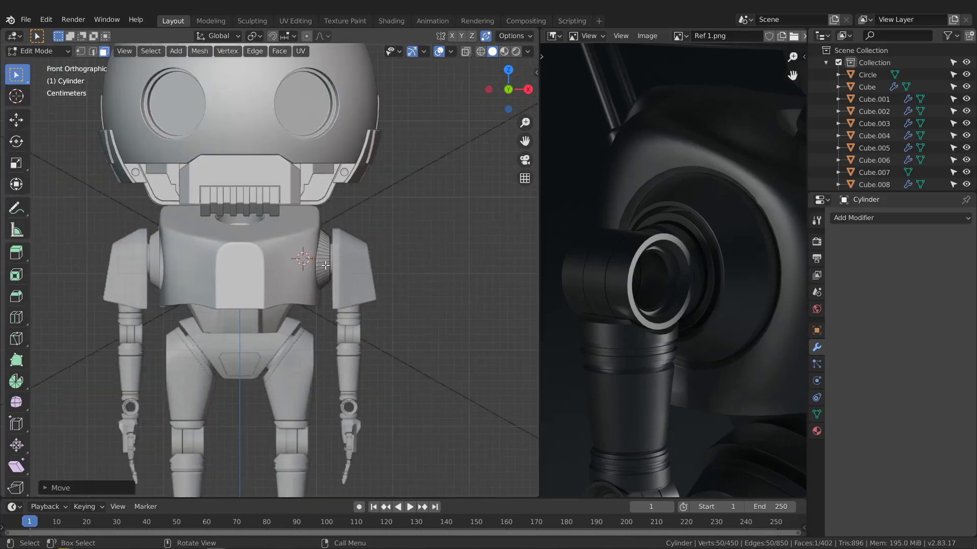
- In the right view, duplicate the joint's centre face and place the copy over the blueprint's round arm joint below the torso
key(KP_3)
scroll(319, 350, up, 5)
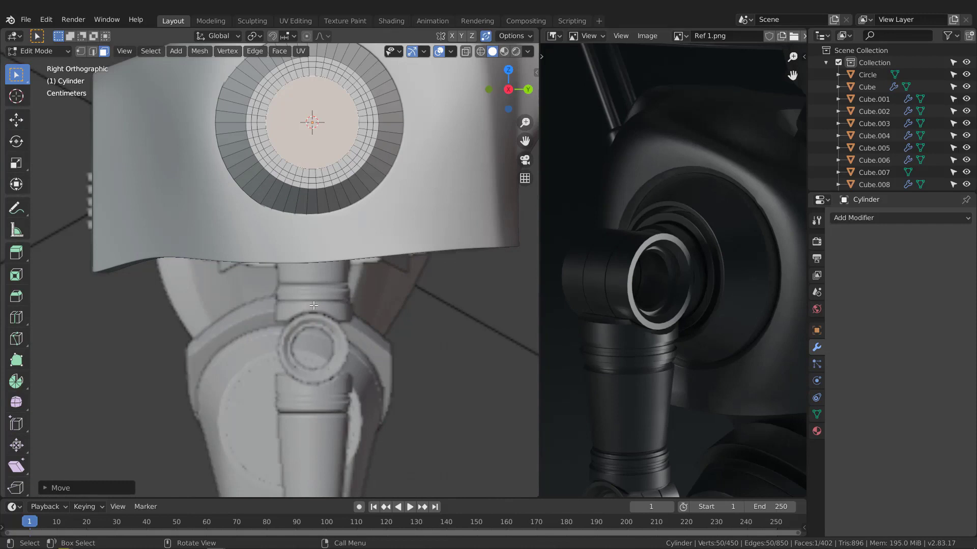
scroll(318, 273, down, 4)
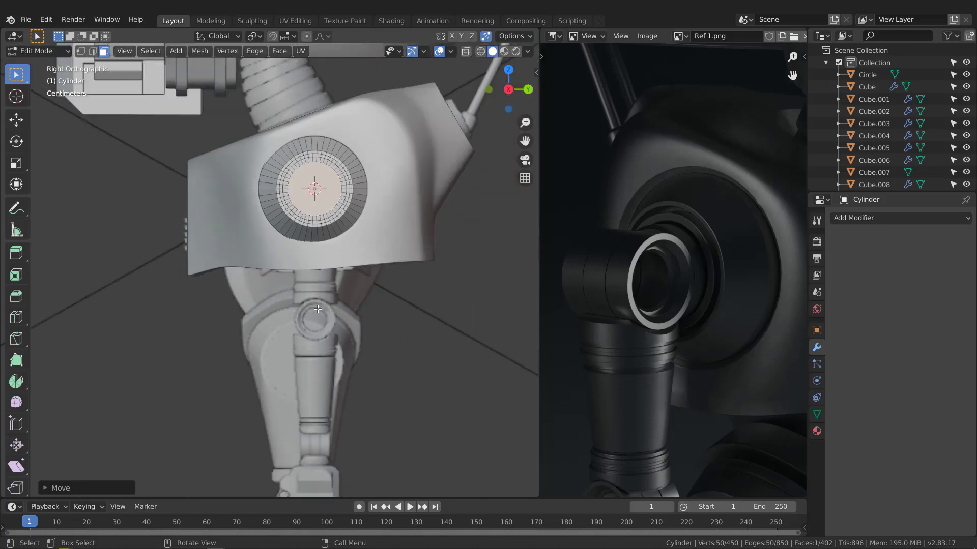
scroll(318, 308, up, 5)
scroll(314, 324, down, 2)
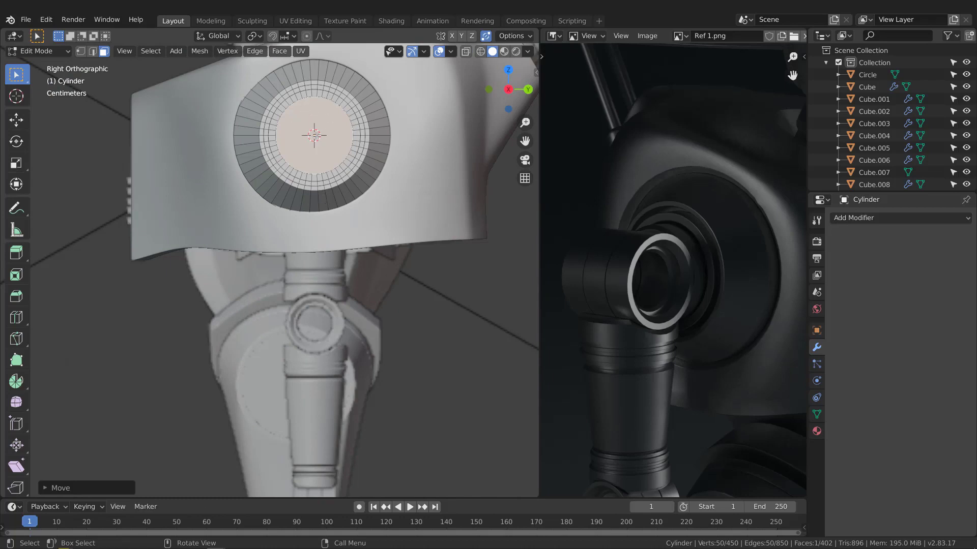
key(shift+d)
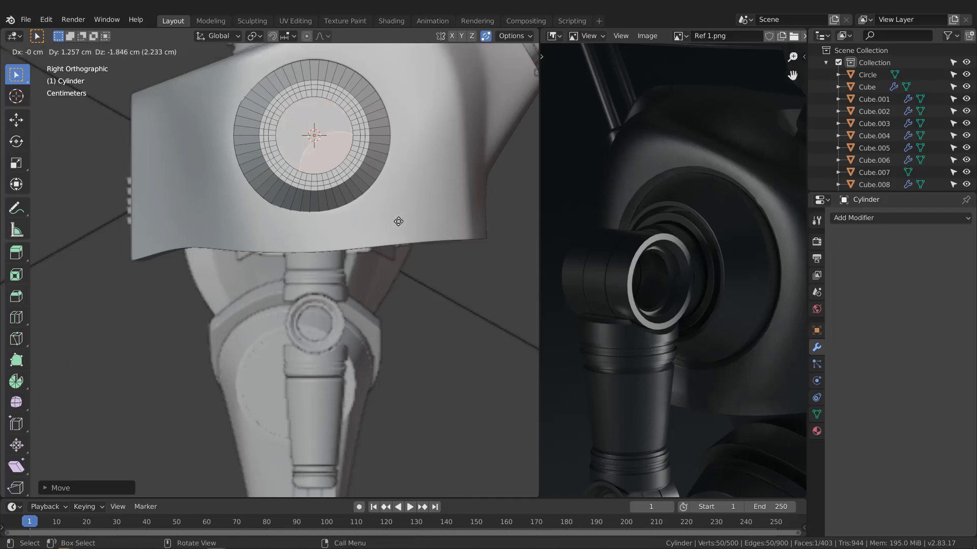
click(314, 334)
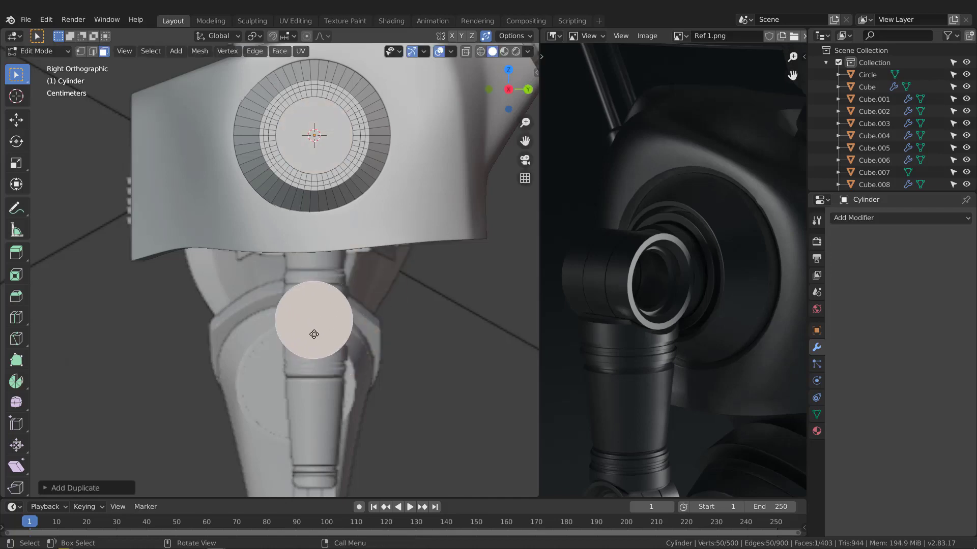
- In wireframe shading, centre the duplicated disc on the blueprint's round arm joint and scale it down to about 0.8 to match its outline
key(shift+z)
scroll(314, 335, up, 4)
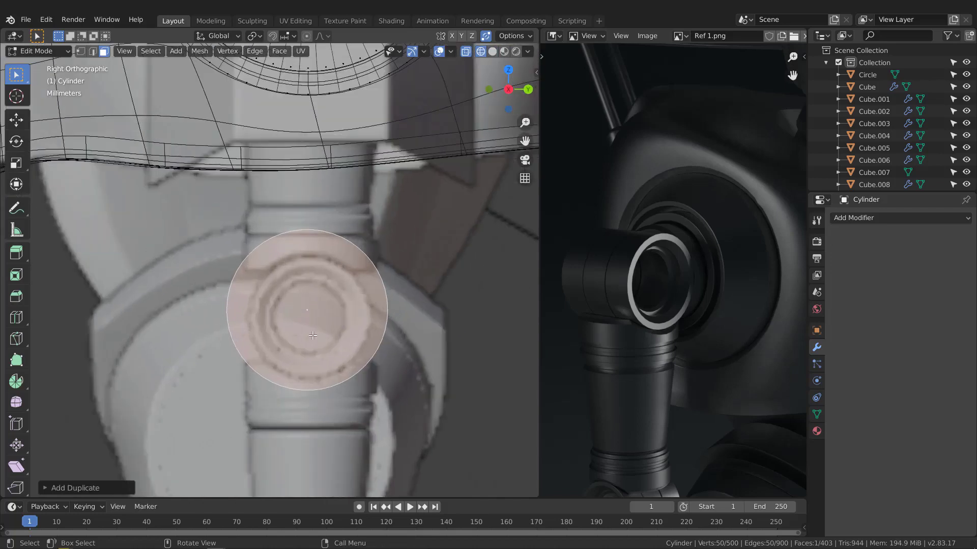
key(g)
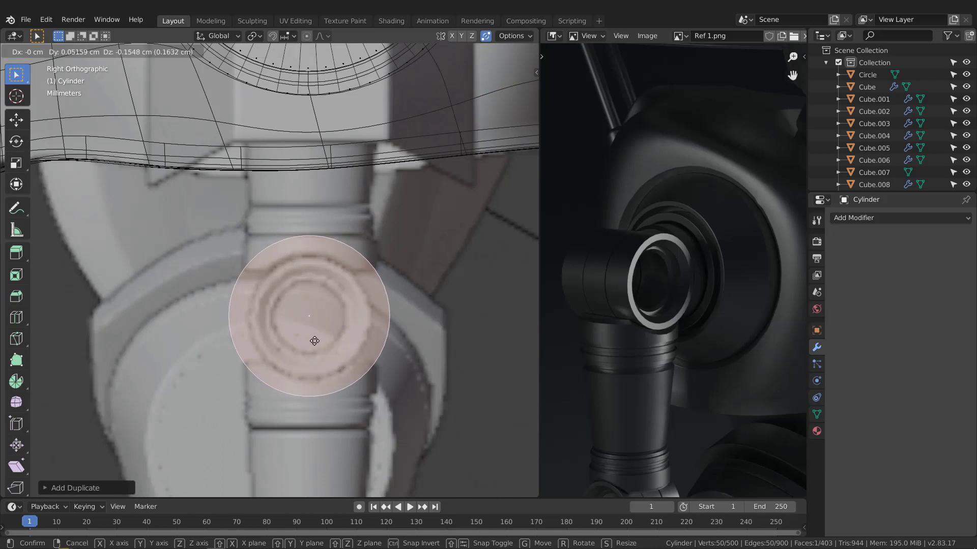
click(316, 339)
key(s)
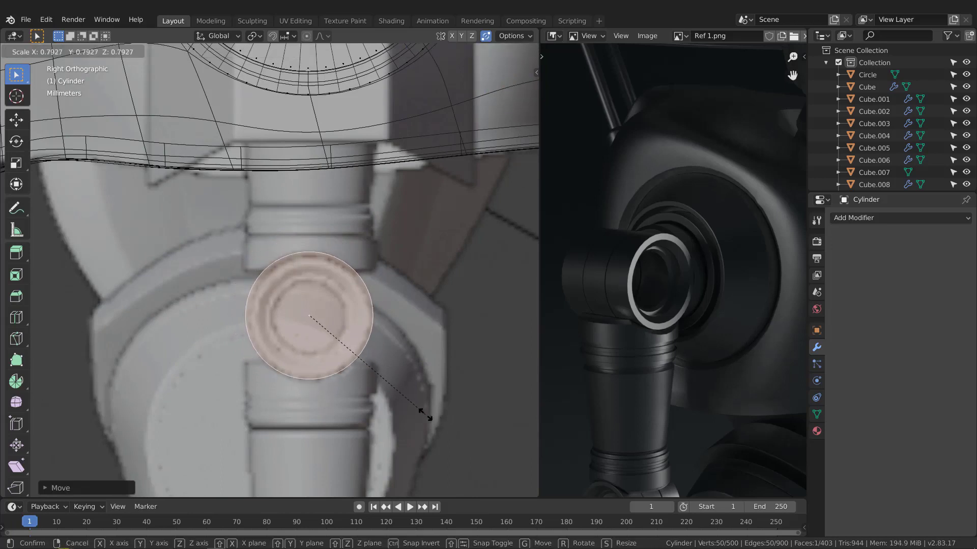
click(421, 412)
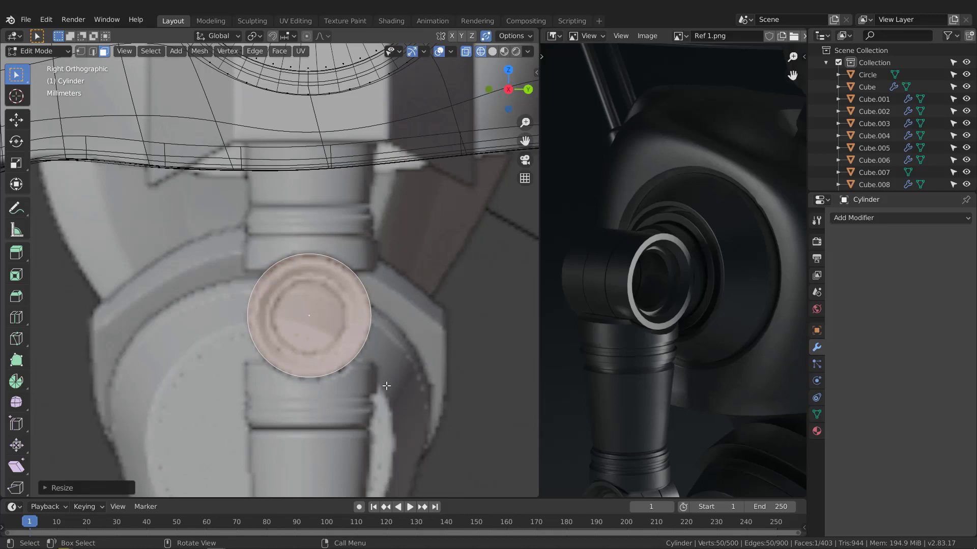
- Separate the duplicated disc into its own object and enter Edit Mode on that new object
key(p)
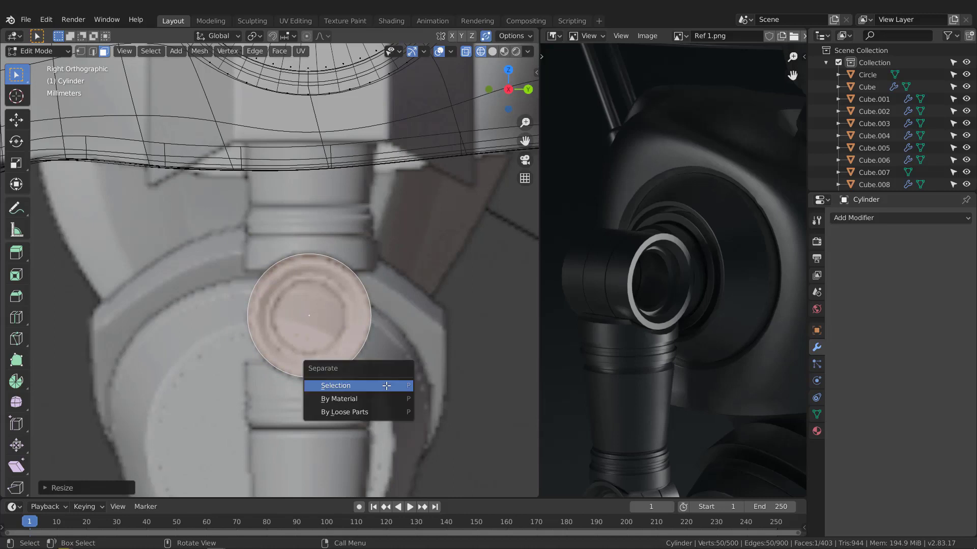
click(386, 386)
scroll(313, 275, down, 5)
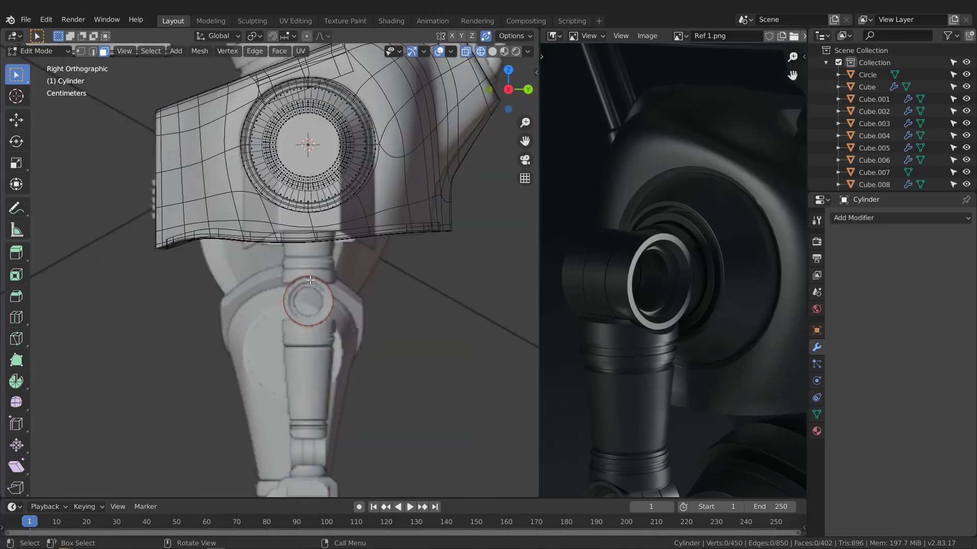
scroll(311, 280, up, 2)
scroll(256, 254, down, 1)
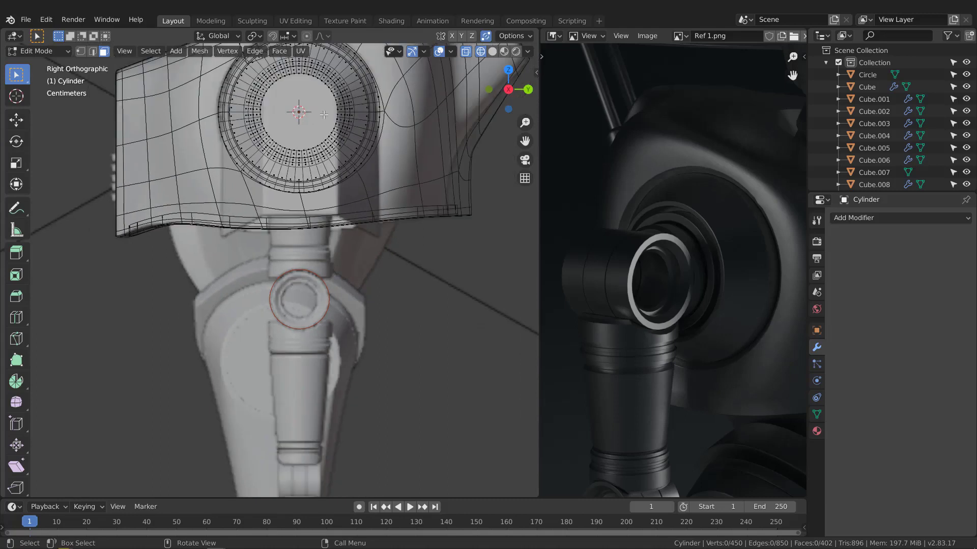
drag(177, 87, 365, 221)
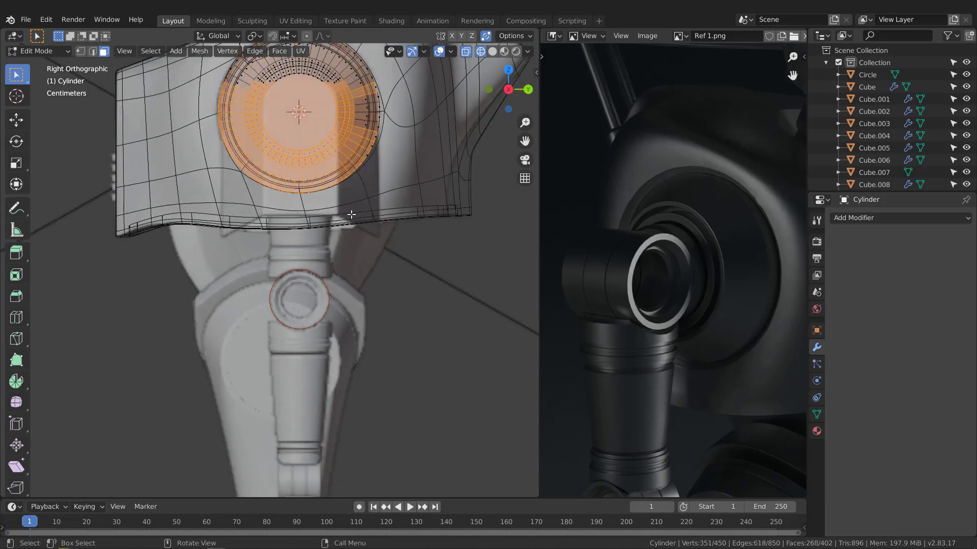
key(Tab)
click(325, 284)
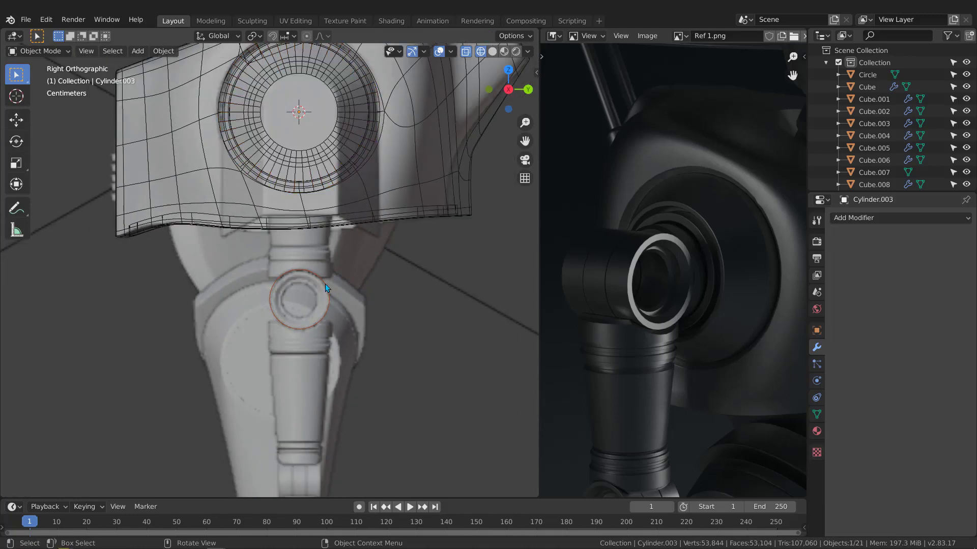
scroll(313, 296, up, 5)
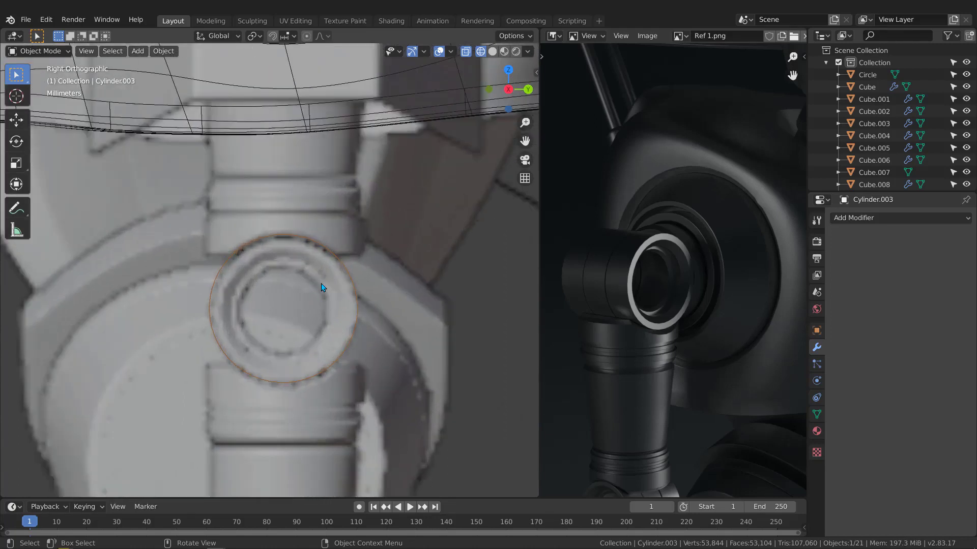
key(Tab)
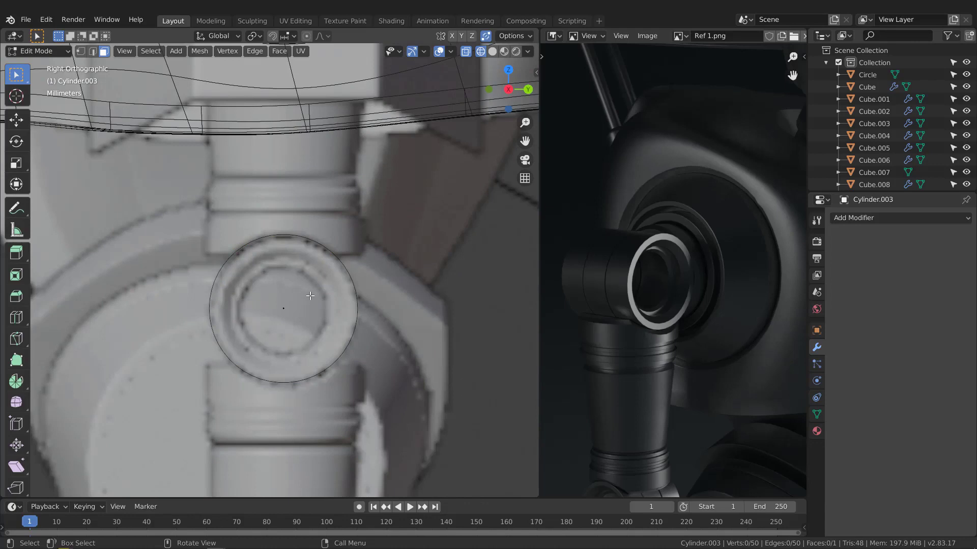
- Inset the disc's face with Boundary enabled and a thickness of about 0.0069, matching the blueprint's inner circle
click(284, 305)
key(i)
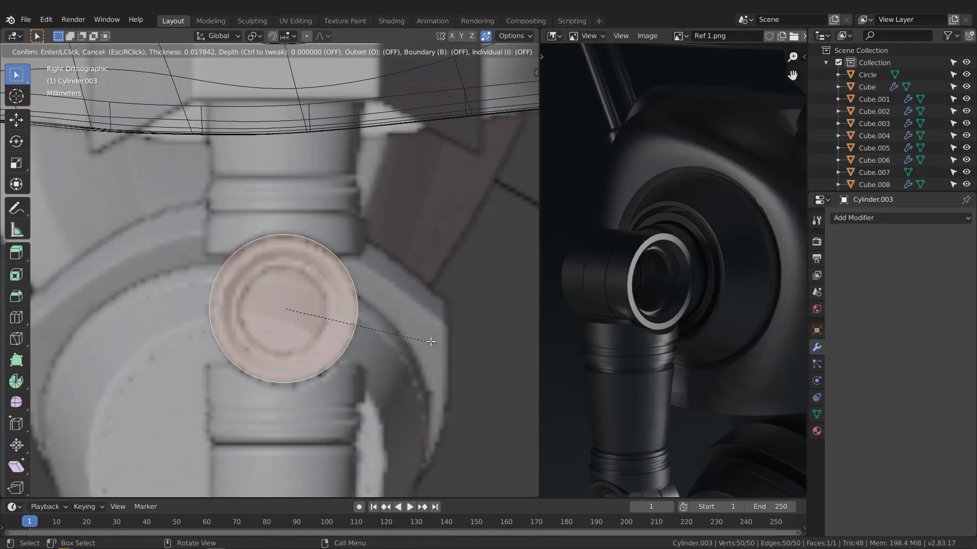
key(b)
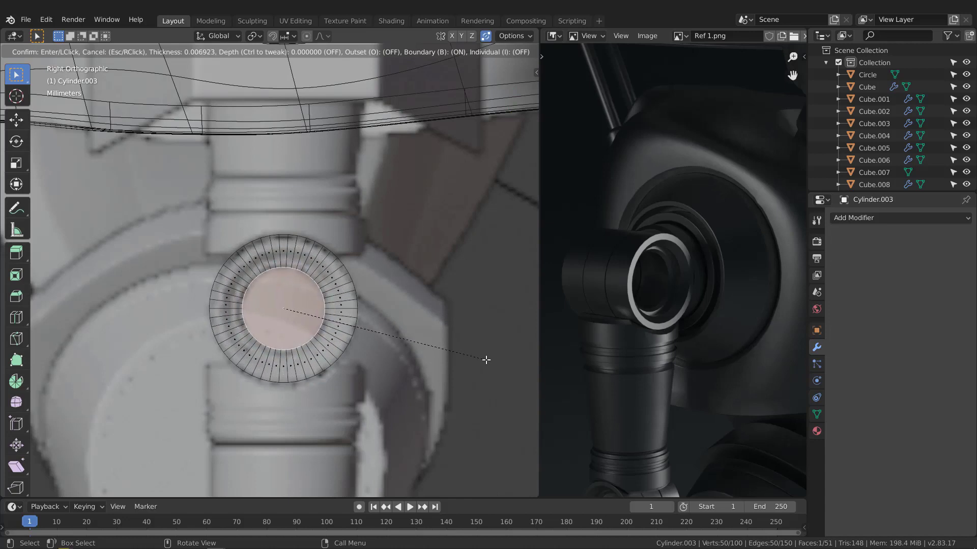
click(486, 360)
- Delete the disc's inner face, leaving an open flat ring
middle_drag(258, 238, 288, 274)
scroll(333, 239, down, 13)
scroll(320, 294, down, 6)
scroll(321, 279, up, 7)
key(x)
click(290, 275)
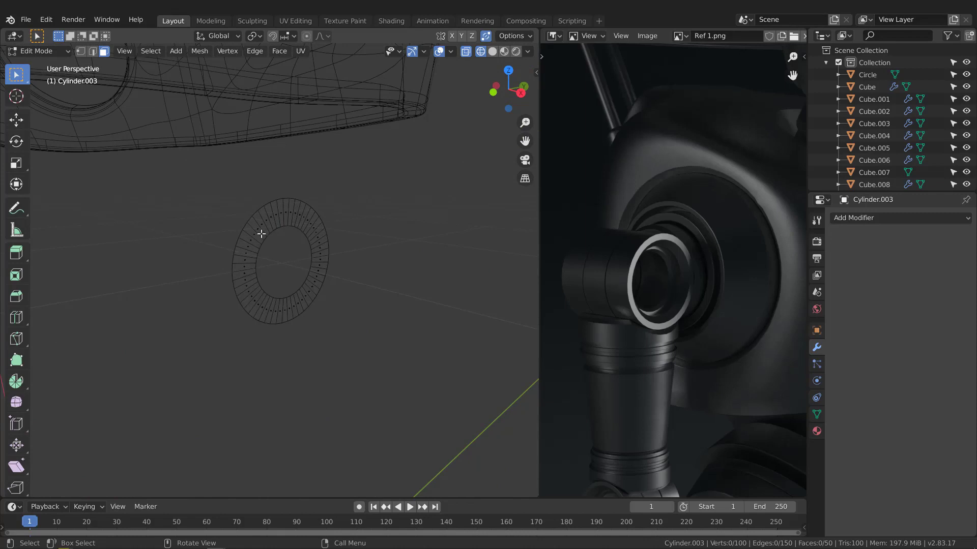
- Select the ring's inner edge loop and scale it up to make the ring narrower
mouse_move(262, 234)
middle_down()
mouse_move(303, 216)
mouse_move(291, 225)
mouse_move(285, 220)
mouse_move(299, 214)
mouse_move(268, 220)
mouse_move(273, 226)
middle_up()
key(2)
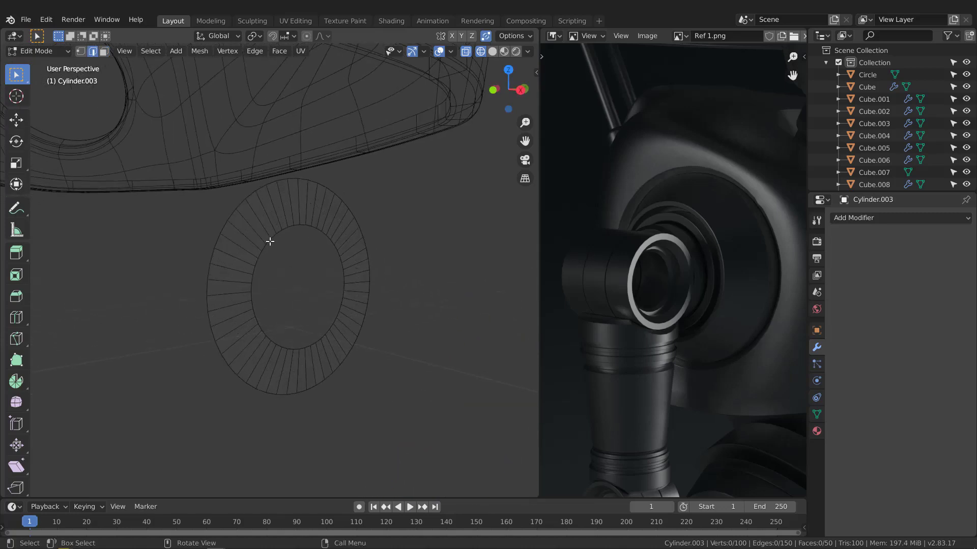
alt+click(269, 242)
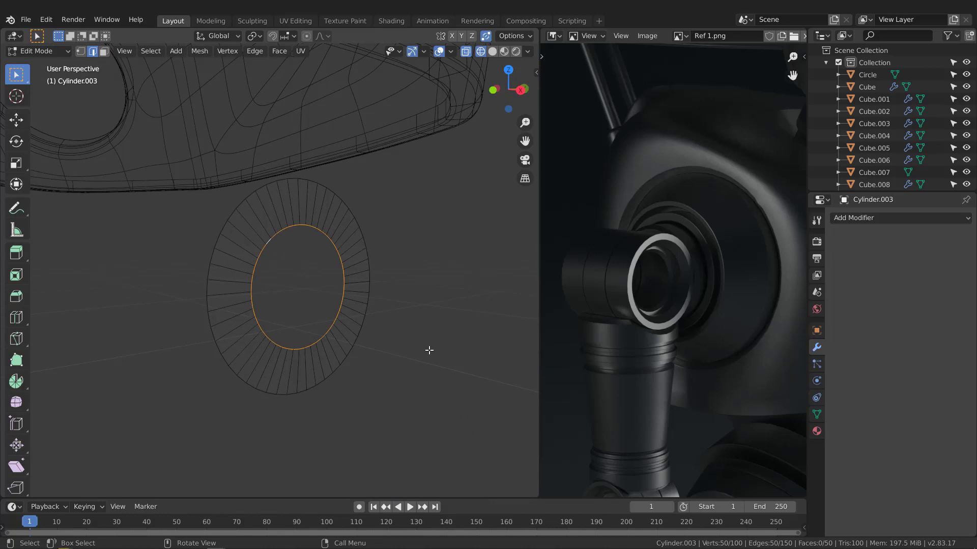
key(s)
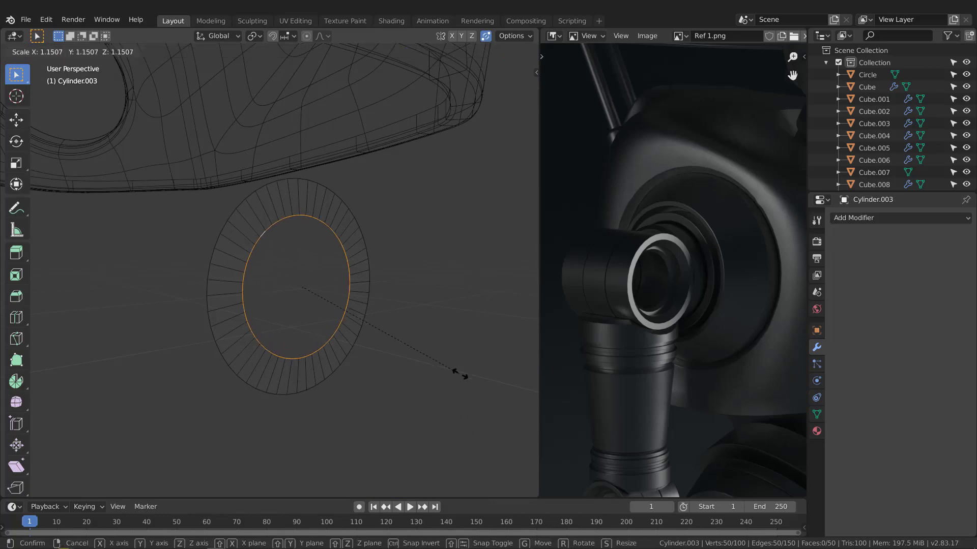
click(497, 387)
- Extrude all faces of the flat ring along their normal to give it a thick cylindrical depth
middle_drag(349, 266, 396, 287)
key(a)
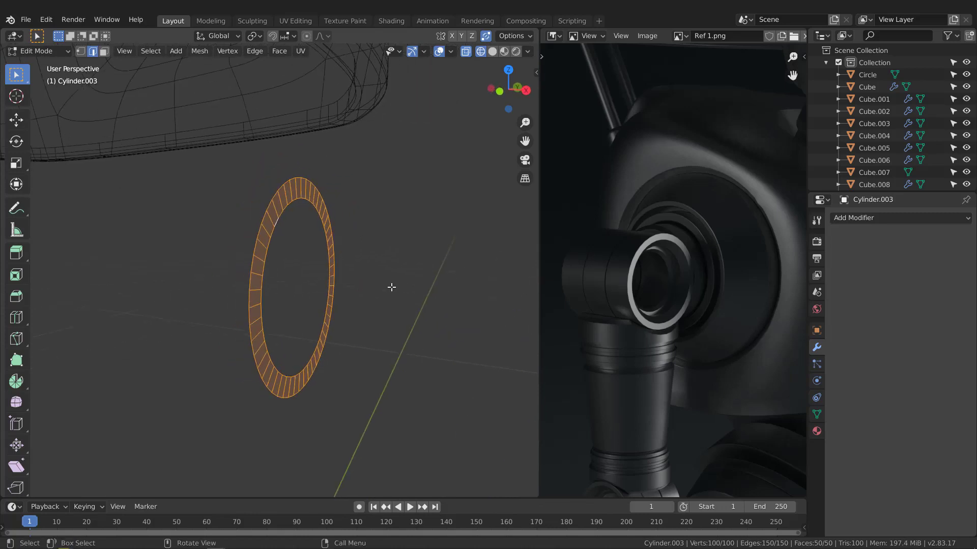
key(3)
key(e)
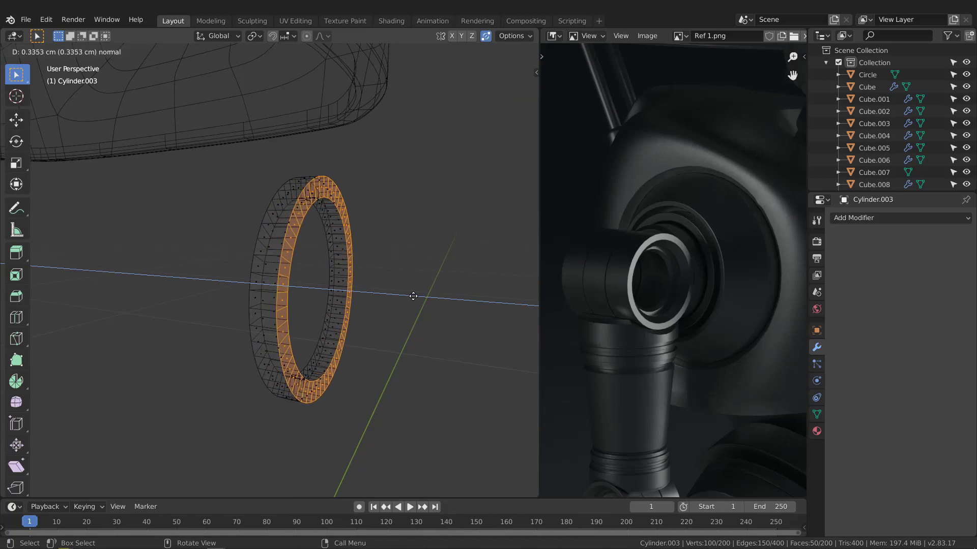
click(455, 305)
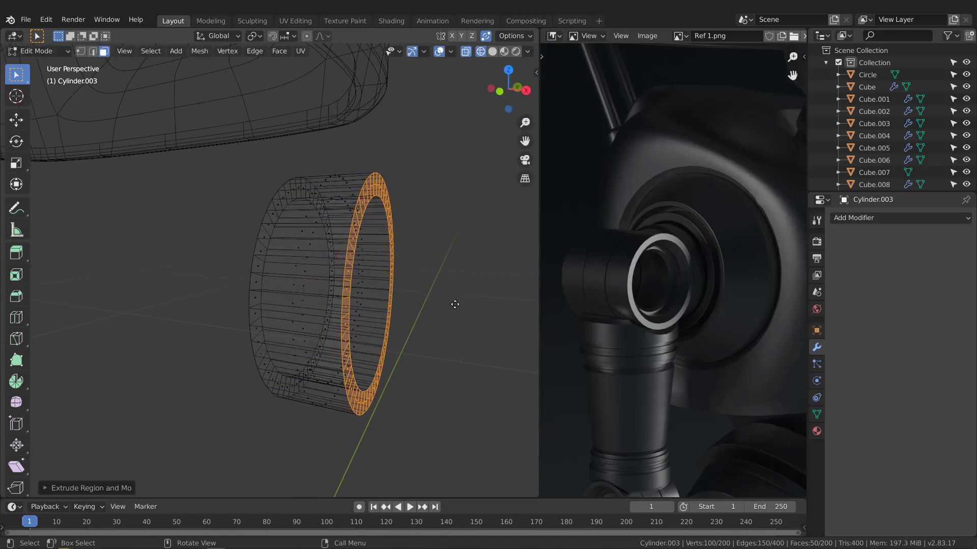
mouse_move(429, 283)
middle_down()
mouse_move(446, 266)
mouse_move(427, 267)
middle_up()
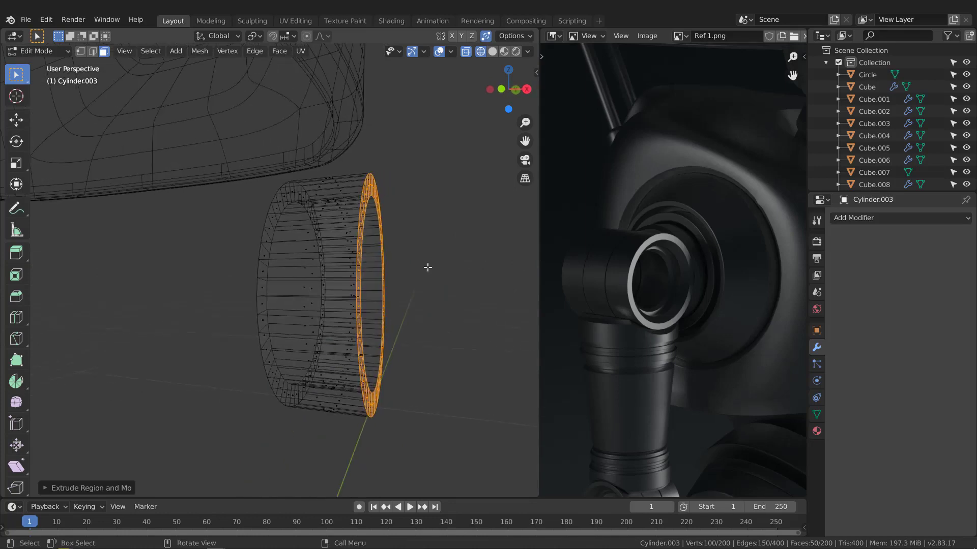
- In Object Mode, move the ring about 4.75 cm along X to align with the outer side of the blueprint's arm joint
key(KP_1)
scroll(427, 267, down, 5)
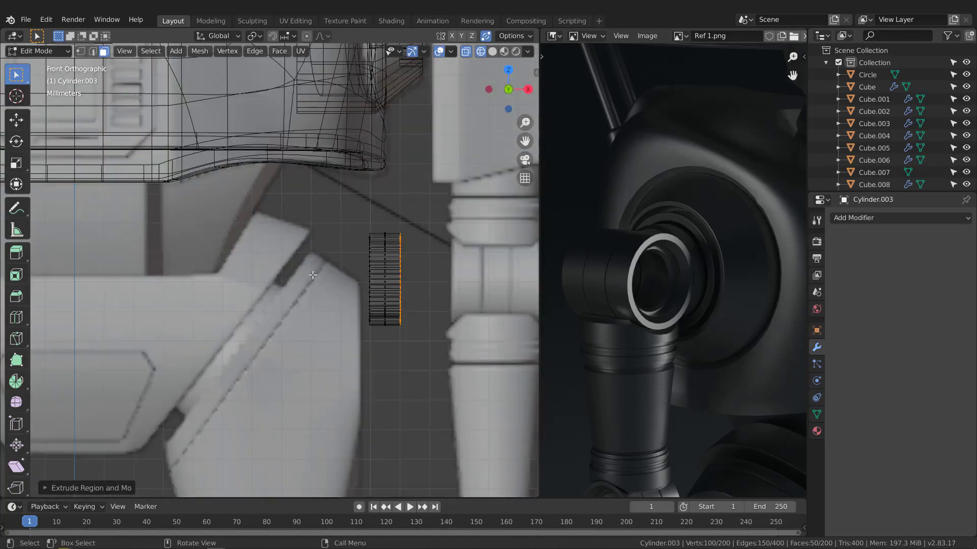
scroll(408, 292, up, 4)
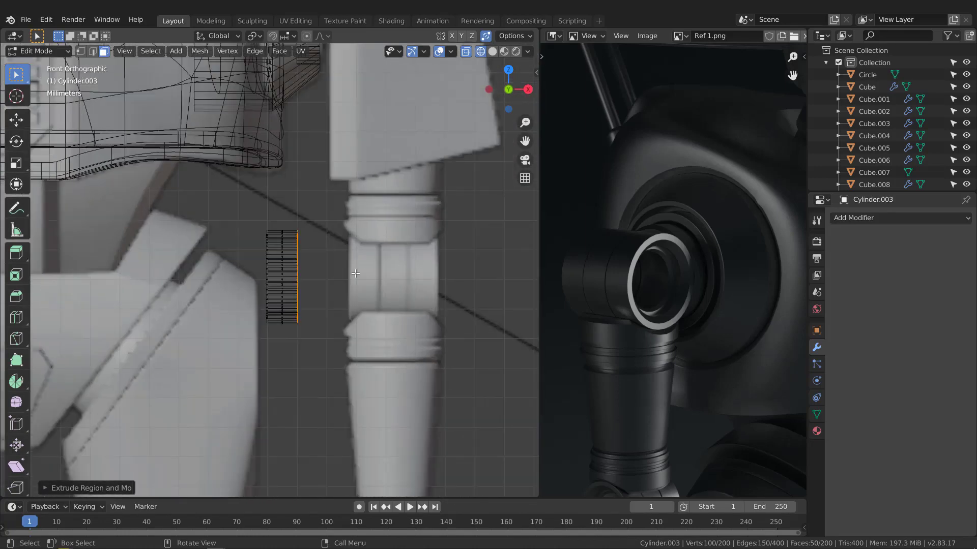
key(Tab)
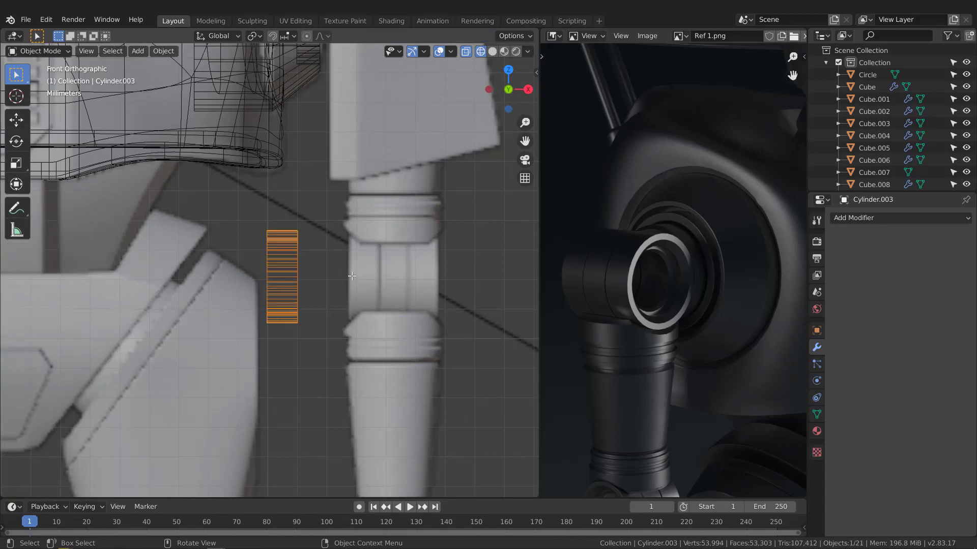
key(g)
key(x)
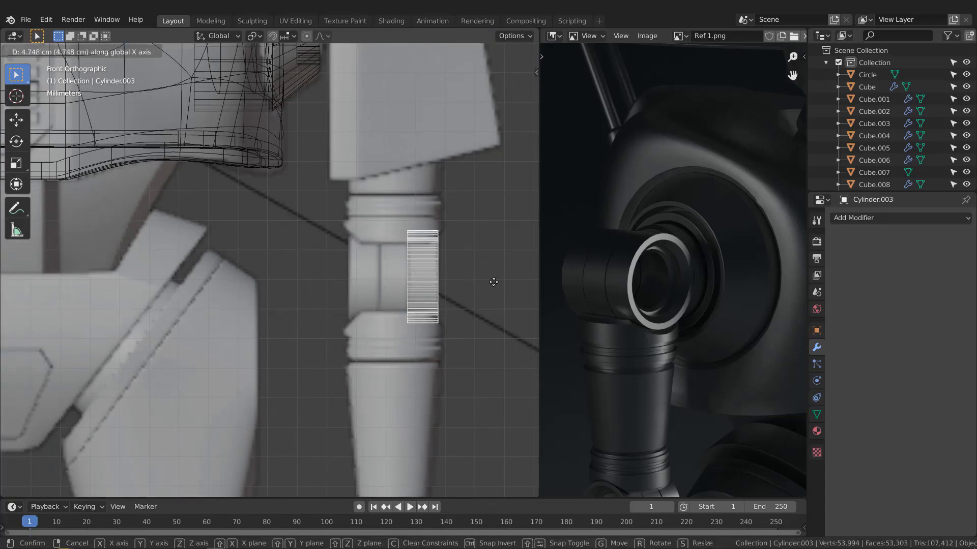
click(471, 257)
scroll(469, 255, up, 3)
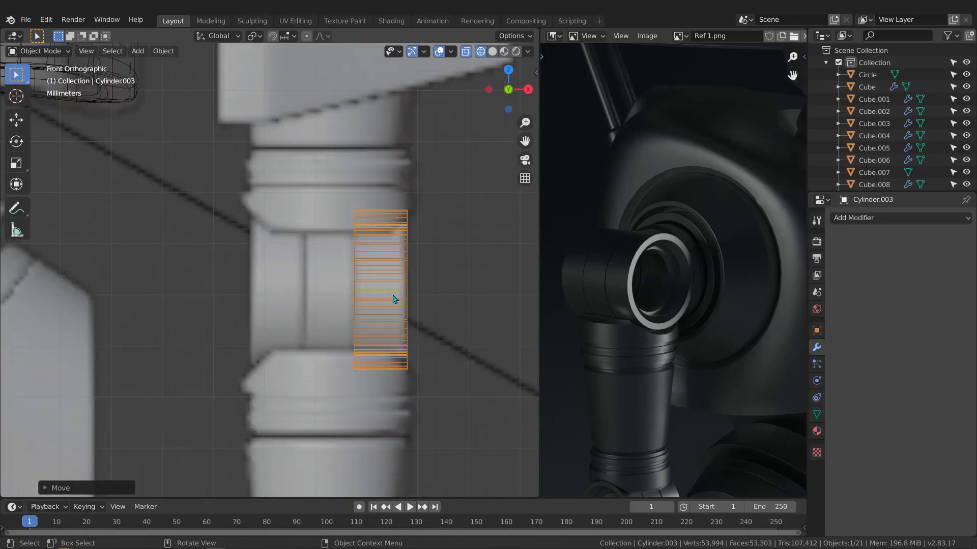
- Edit the ring in Solid shading and add a loop cut around its inner wall, slid about 0.46 toward the front rim
scroll(407, 270, down, 4)
mouse_move(420, 275)
middle_down()
mouse_move(401, 261)
mouse_move(397, 282)
mouse_move(437, 275)
middle_up()
scroll(618, 272, up, 3)
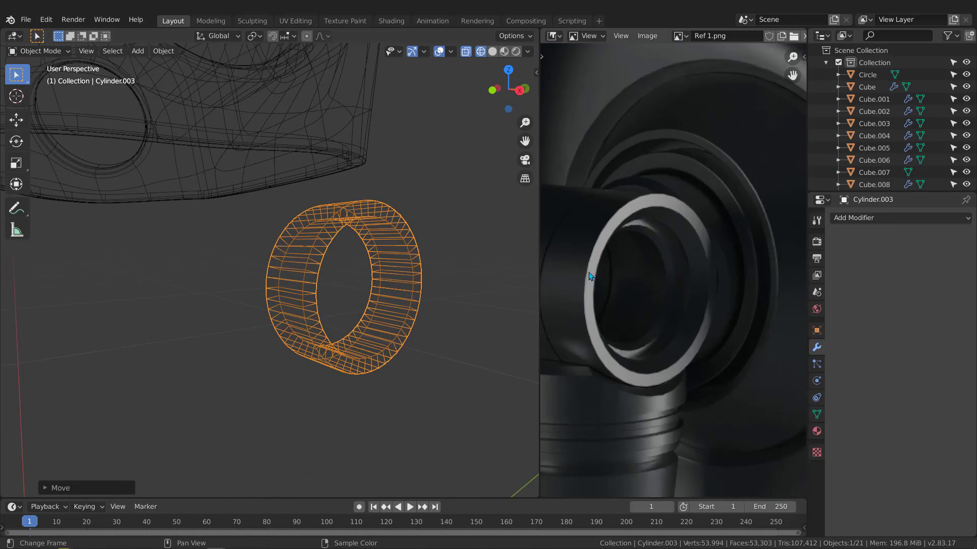
mouse_move(292, 249)
middle_down()
mouse_move(312, 259)
mouse_move(405, 244)
mouse_move(408, 231)
mouse_move(381, 285)
mouse_move(395, 290)
middle_up()
key(Tab)
key(z)
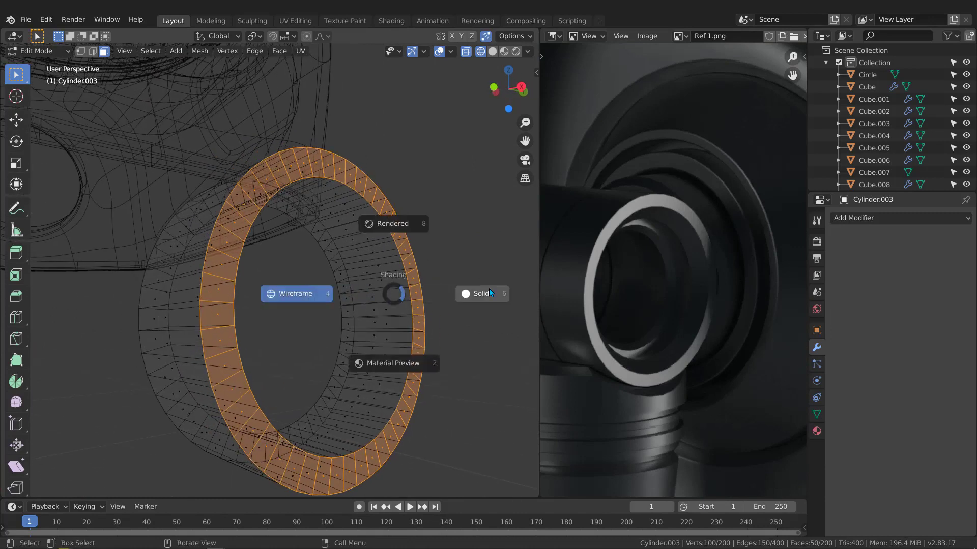
click(490, 293)
key(ctrl+r)
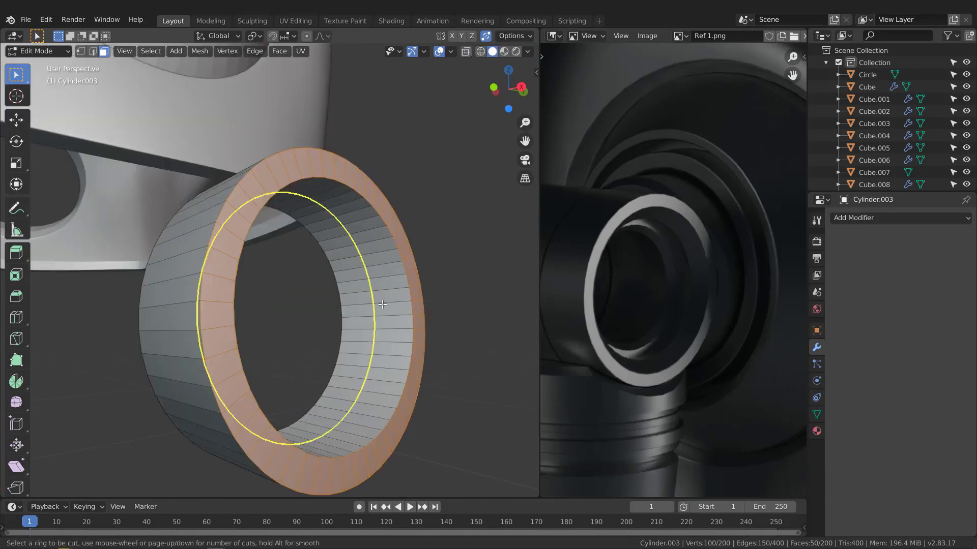
click(383, 305)
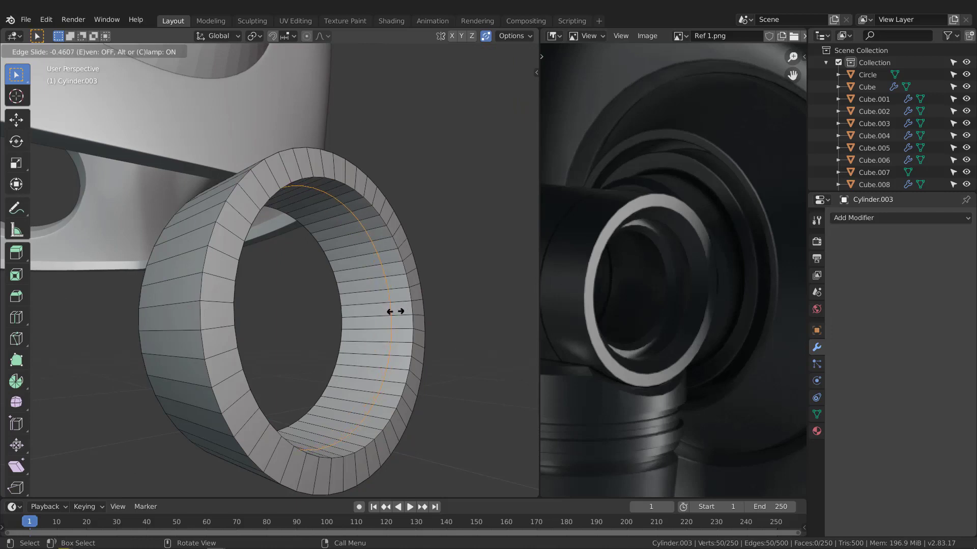
click(395, 311)
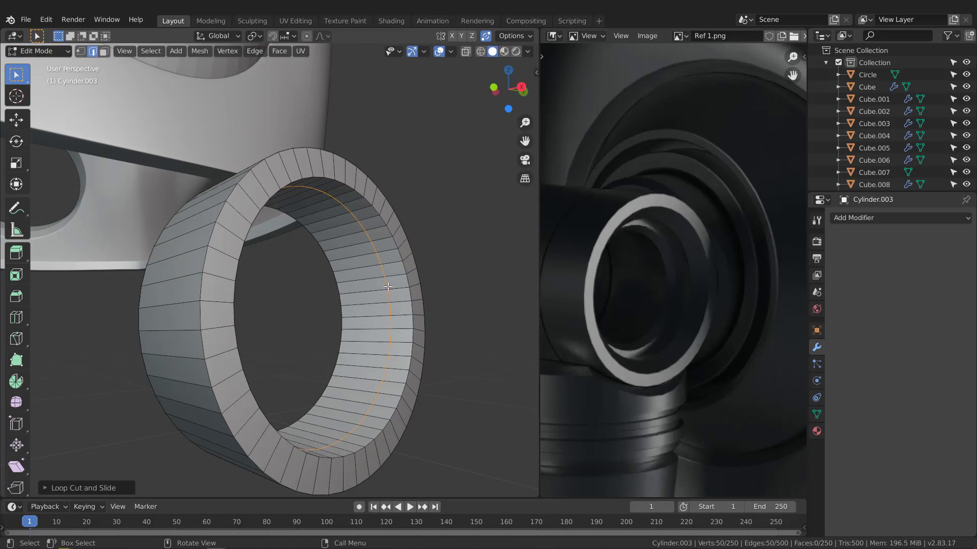
- Select the back inner edge loop together with the new loop and scale both inward, locking the X axis
middle_drag(388, 288, 348, 264)
alt+click(347, 264)
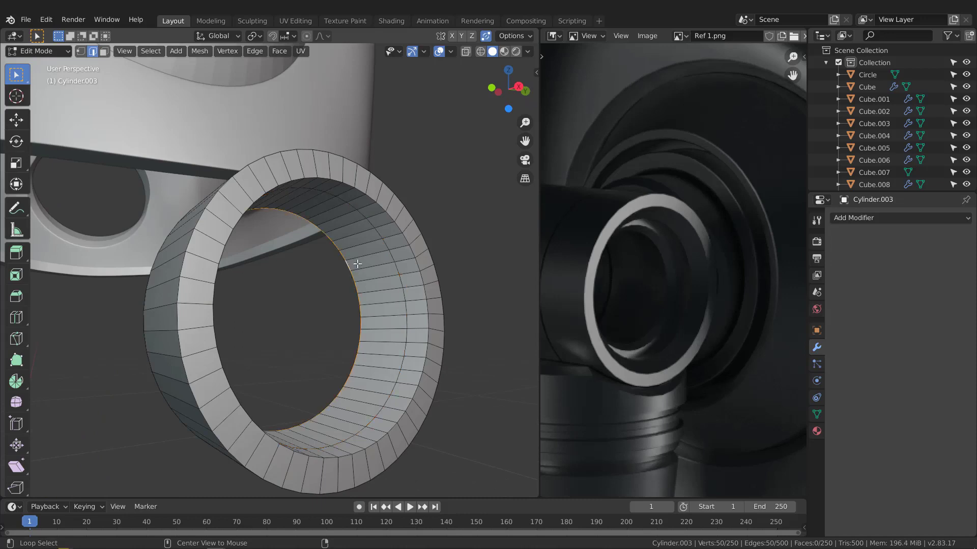
alt+shift+click(392, 256)
scroll(434, 332, down, 3)
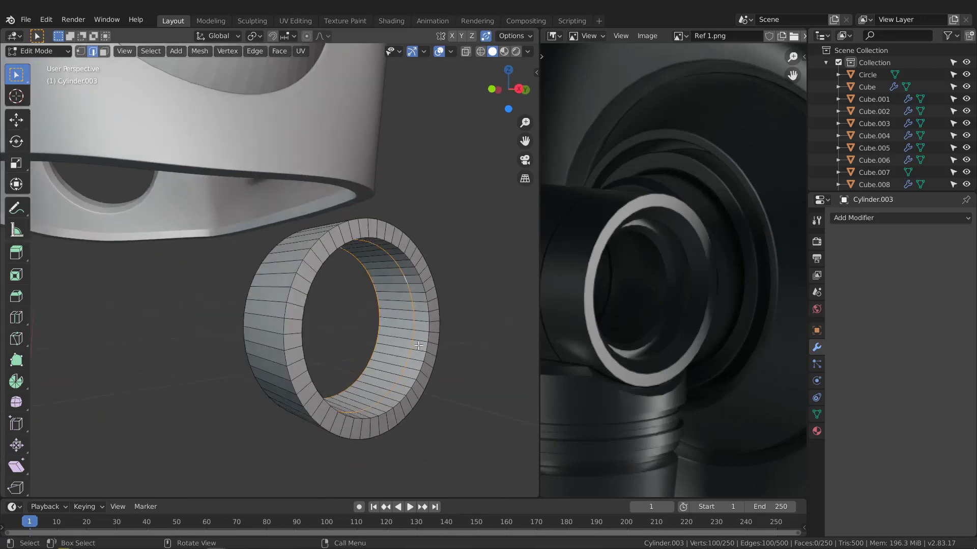
key(s)
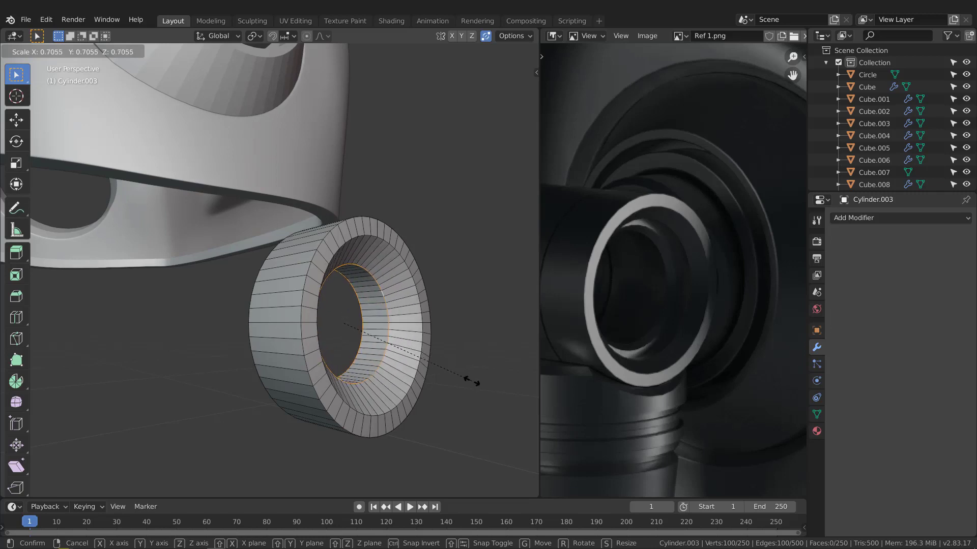
key(shift+x)
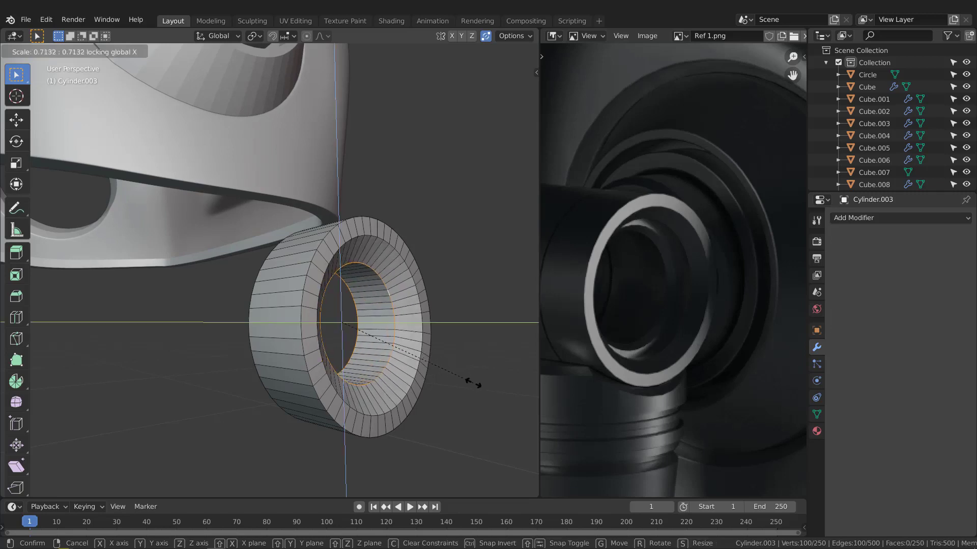
click(498, 395)
- Add another loop cut around the narrowed inner wall, slid toward the front rim
scroll(382, 294, up, 3)
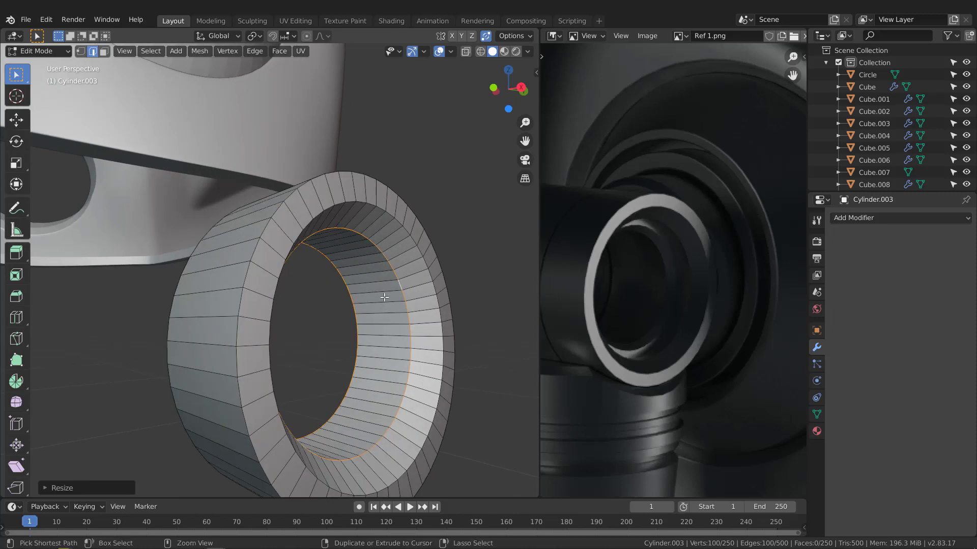
key(ctrl+r)
click(385, 296)
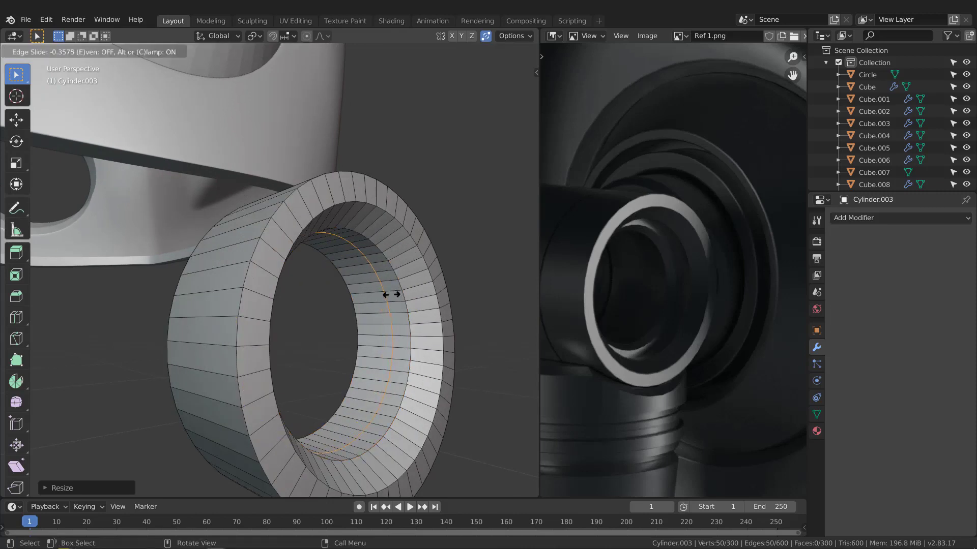
click(395, 297)
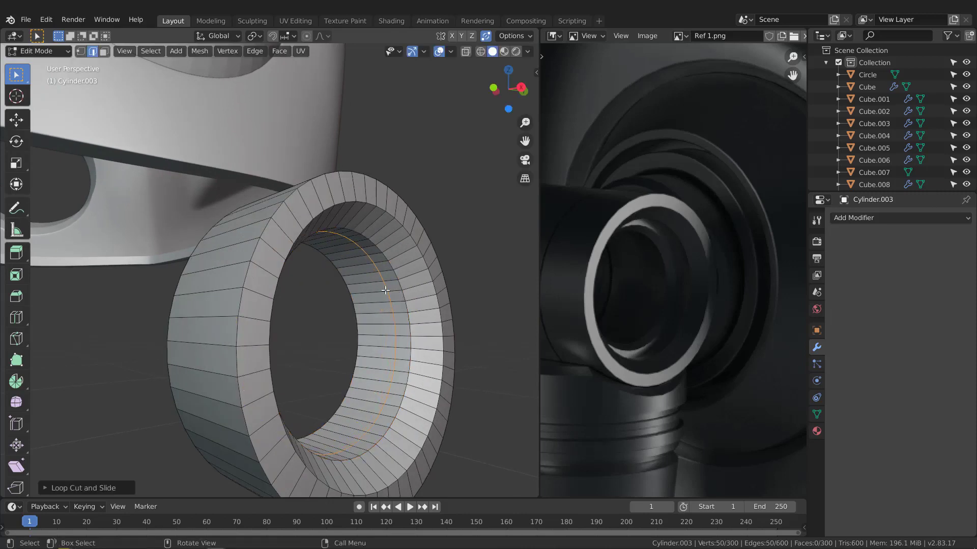
- Extrude the rear band of inner wall faces along normals by about 0.0023 to form a raised inner step
key(3)
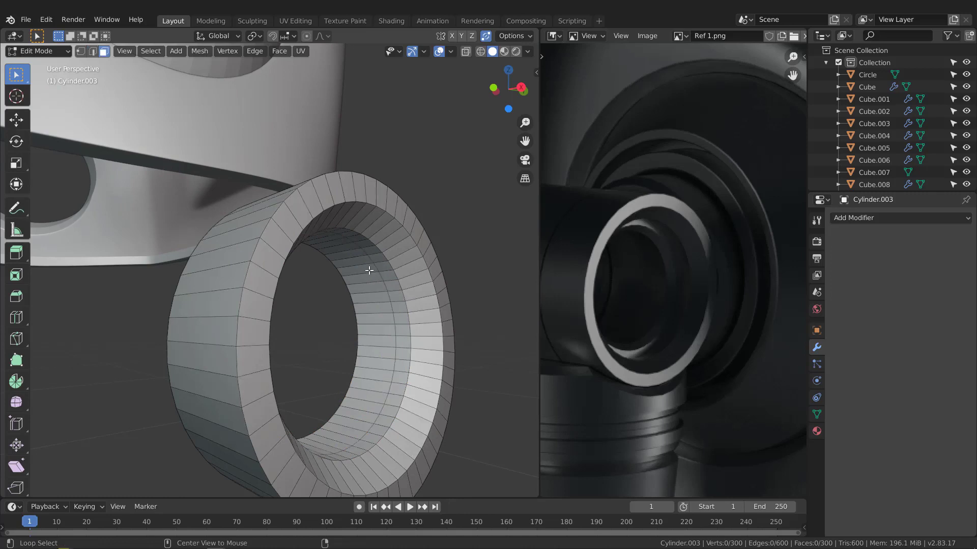
alt+click(362, 278)
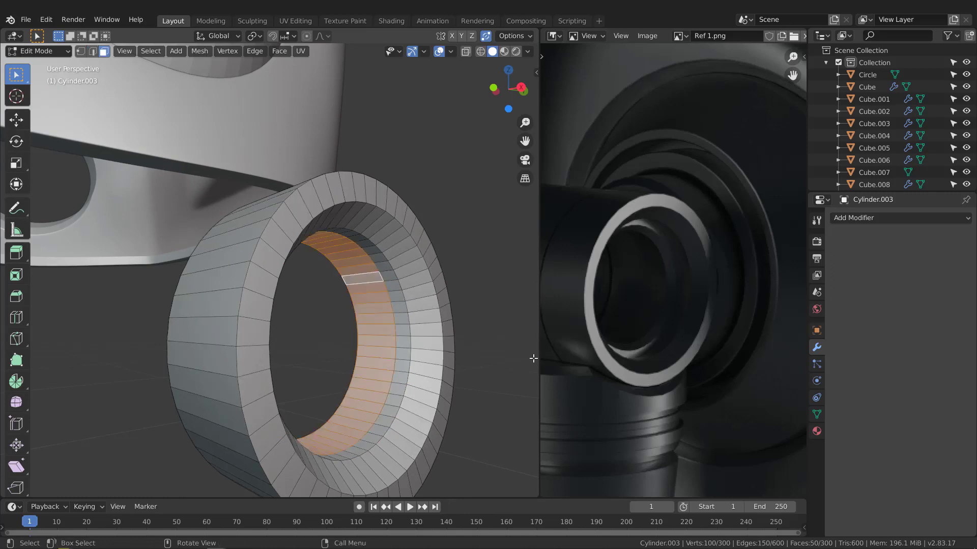
key(alt+e)
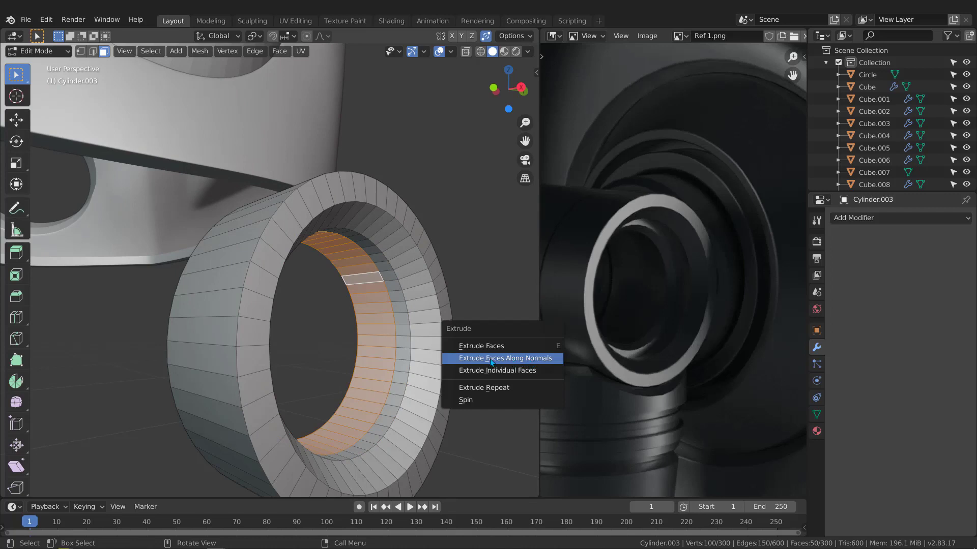
click(523, 359)
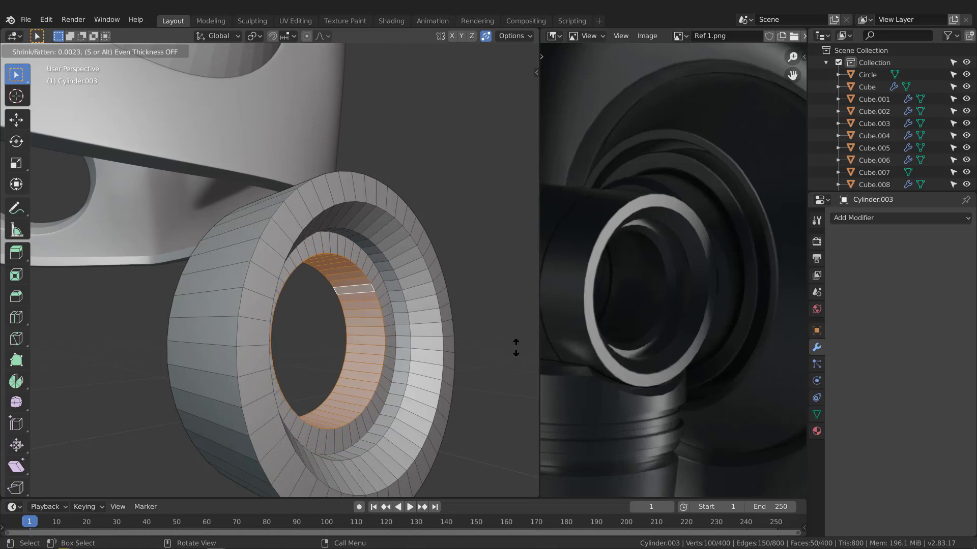
click(515, 347)
- Bevel the front edge loop of the inner step with one segment and a width of about 0.119 cm
middle_drag(515, 348, 388, 311)
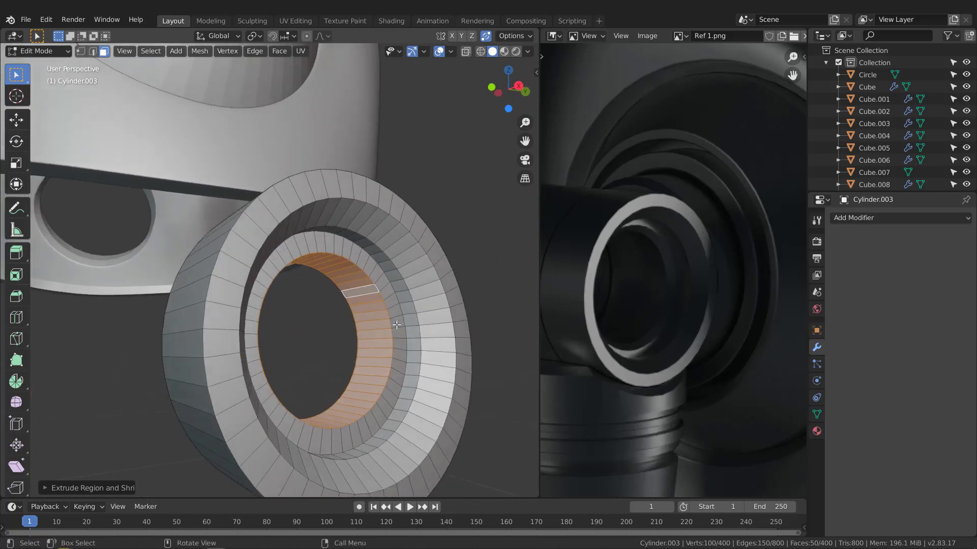
key(2)
alt+click(352, 263)
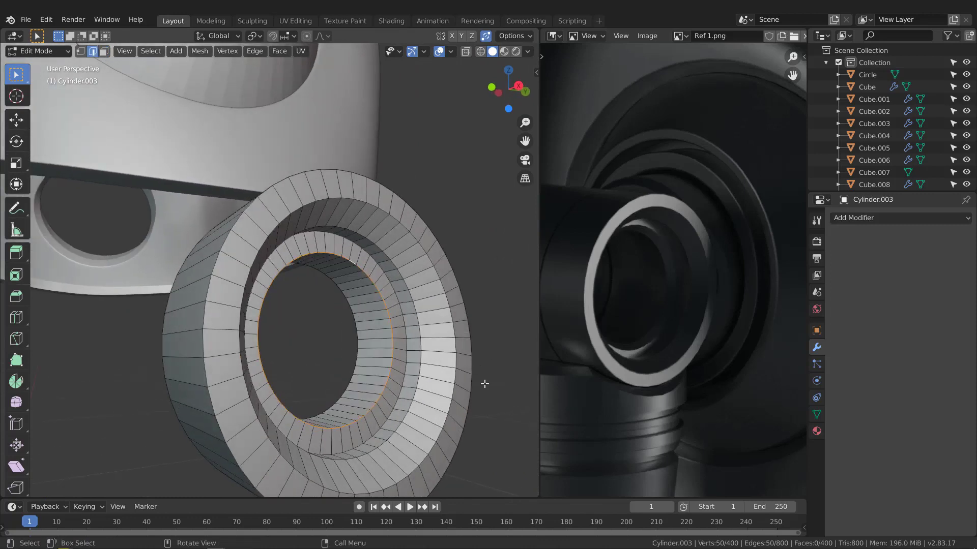
key(ctrl)
key(ctrl+b)
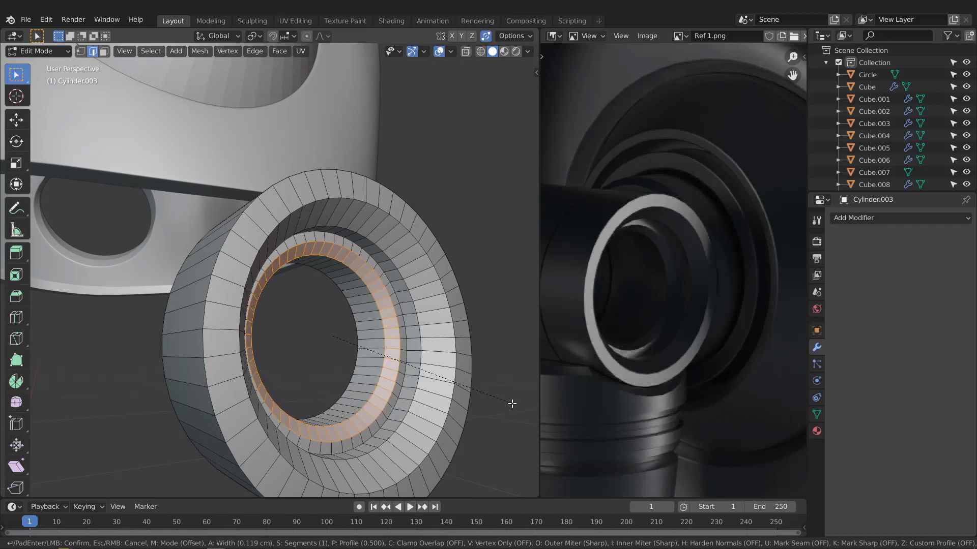
click(512, 403)
- Duplicate the face loop on the ring's back side and place the copy a short distance behind it along X, following the blueprint
scroll(512, 403, down, 4)
middle_drag(512, 403, 444, 310)
scroll(362, 273, up, 3)
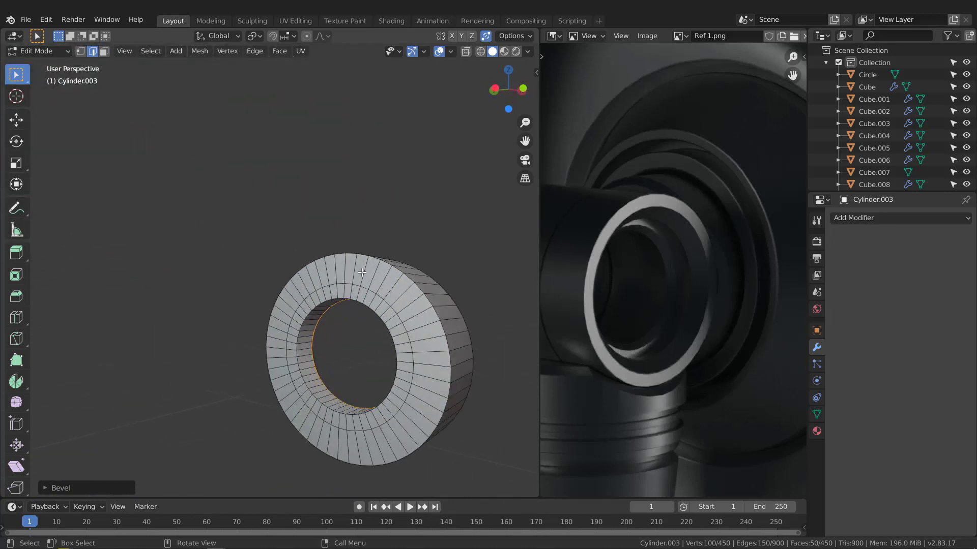
alt+click(362, 273)
middle_drag(362, 273, 313, 325)
key(3)
alt+click(333, 274)
key(KP_1)
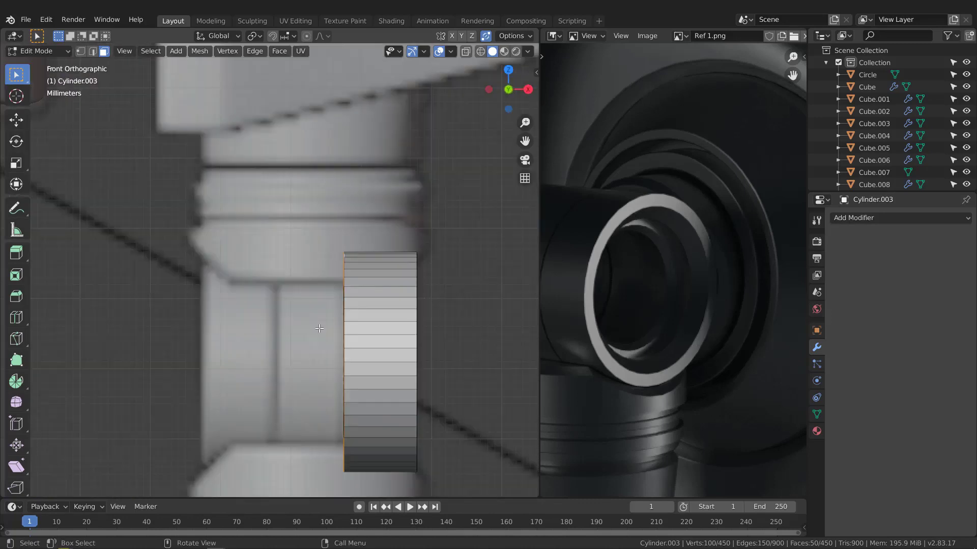
scroll(320, 328, down, 2)
scroll(338, 356, up, 2)
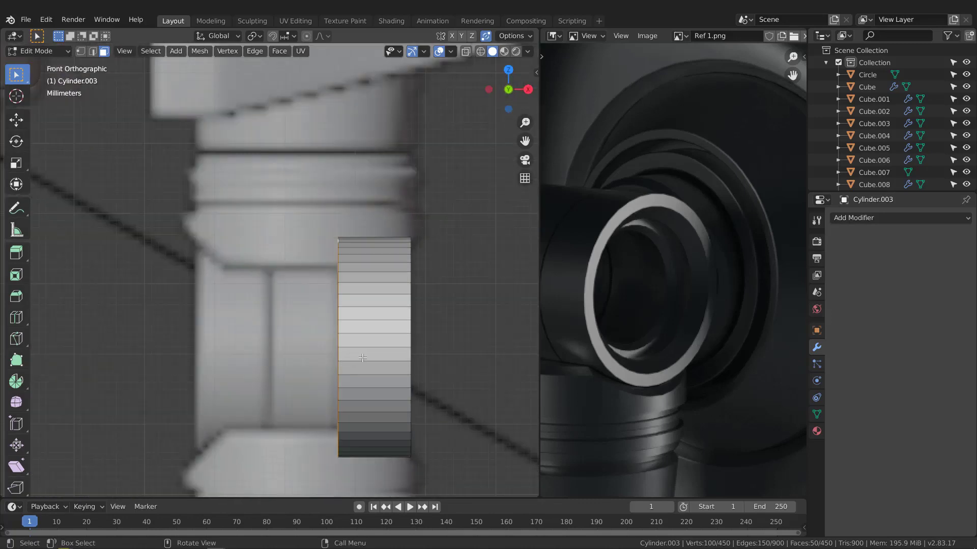
key(shift+d)
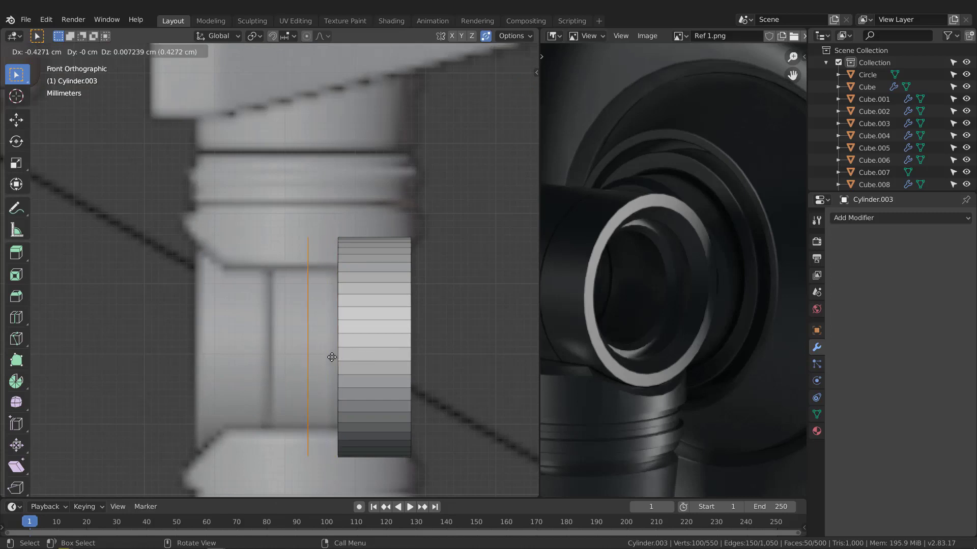
click(329, 357)
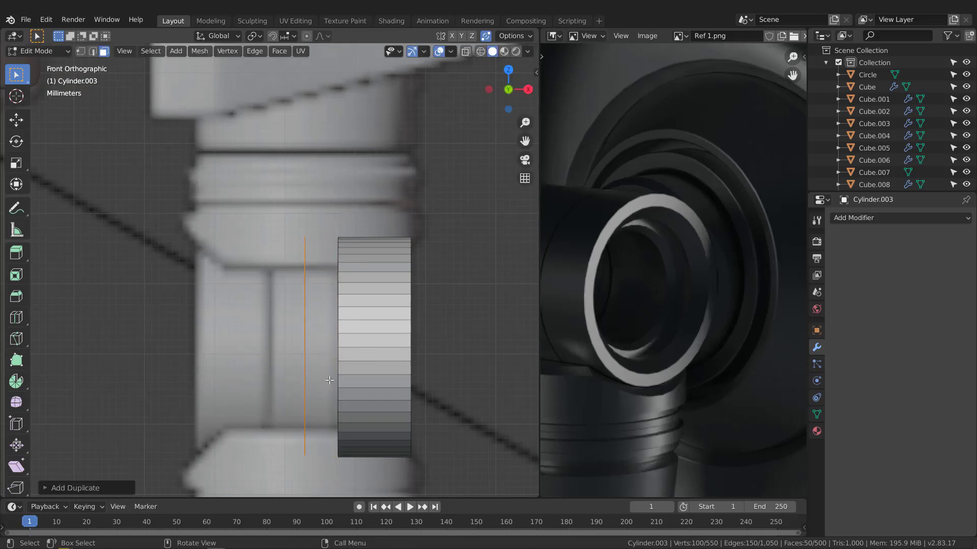
- Separate the duplicated flat ring into its own object
key(p)
click(323, 376)
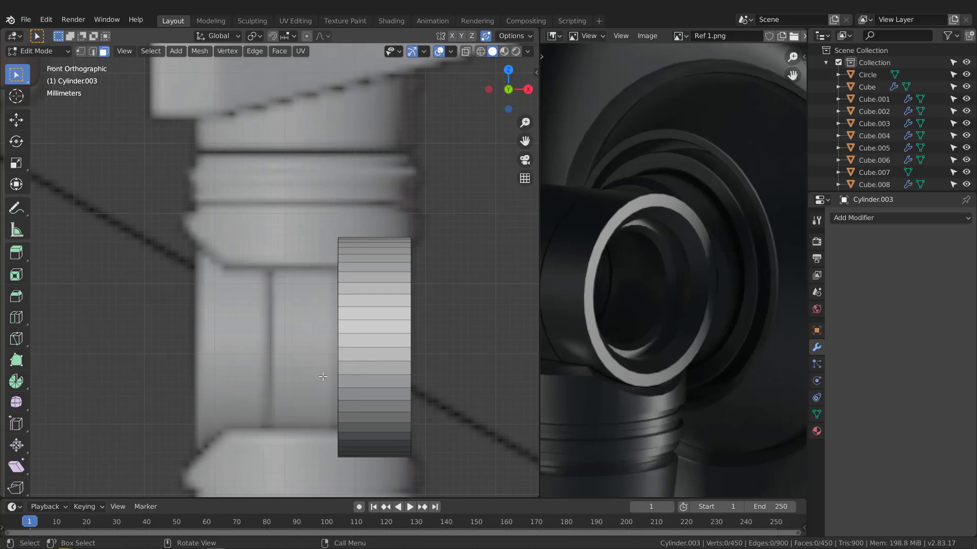
middle_drag(308, 361, 329, 260)
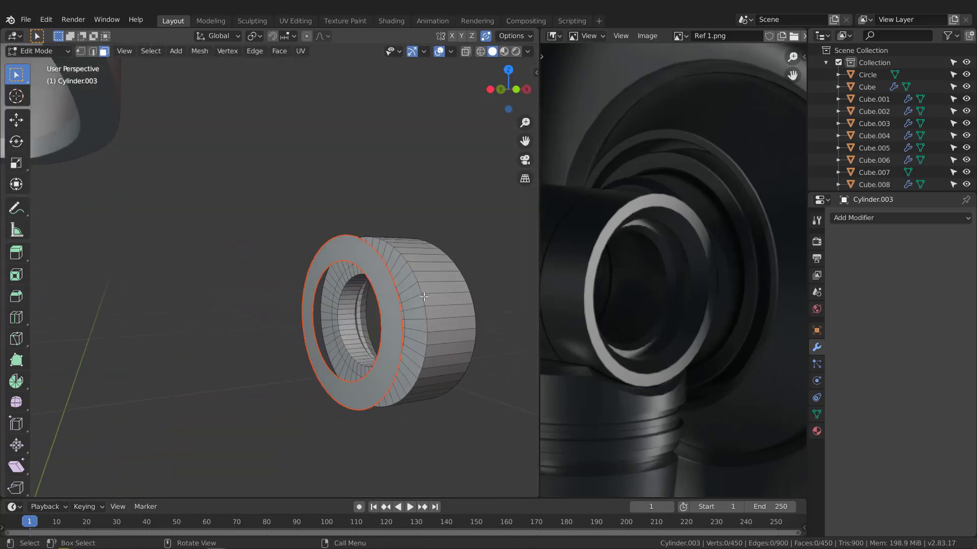
- Give the separated flat ring thickness with a Solidify modifier, reduce its thickness to a thin band, and apply the modifier
key(Tab)
click(335, 263)
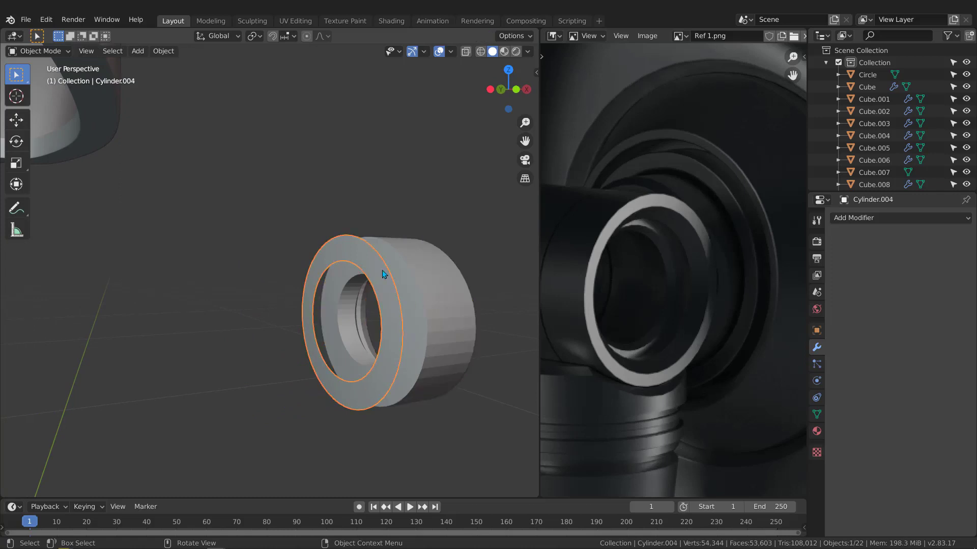
middle_drag(335, 263, 355, 283)
click(871, 218)
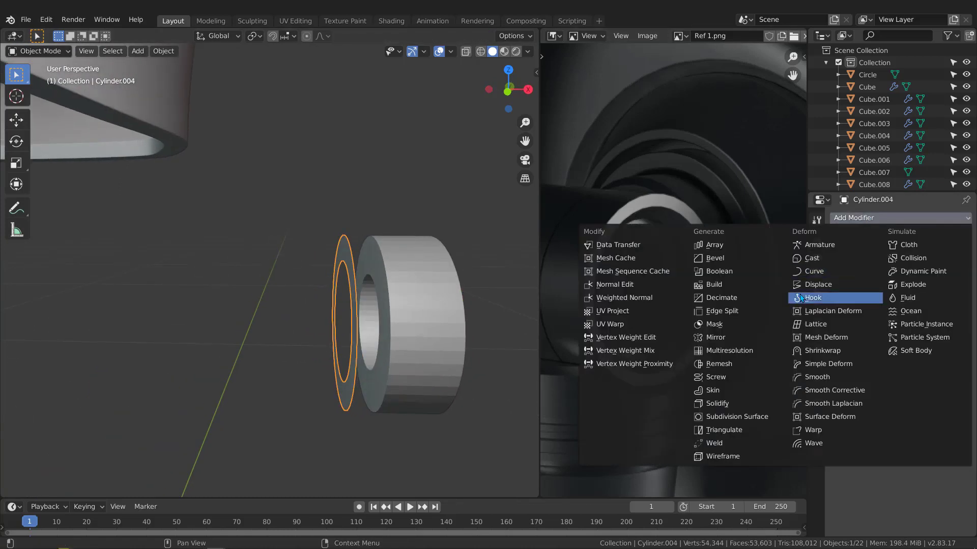
click(718, 404)
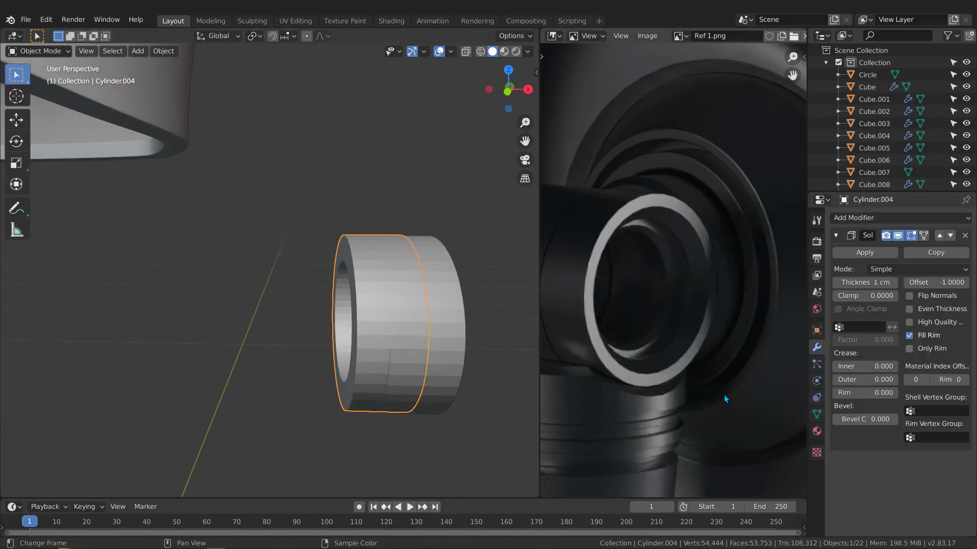
drag(865, 283, 785, 283)
mouse_move(417, 285)
middle_down()
mouse_move(429, 284)
mouse_move(421, 268)
middle_up()
click(878, 252)
- Move the thin ring's face loop nearest the stepped ring along X until it meets that ring's back side
key(KP_1)
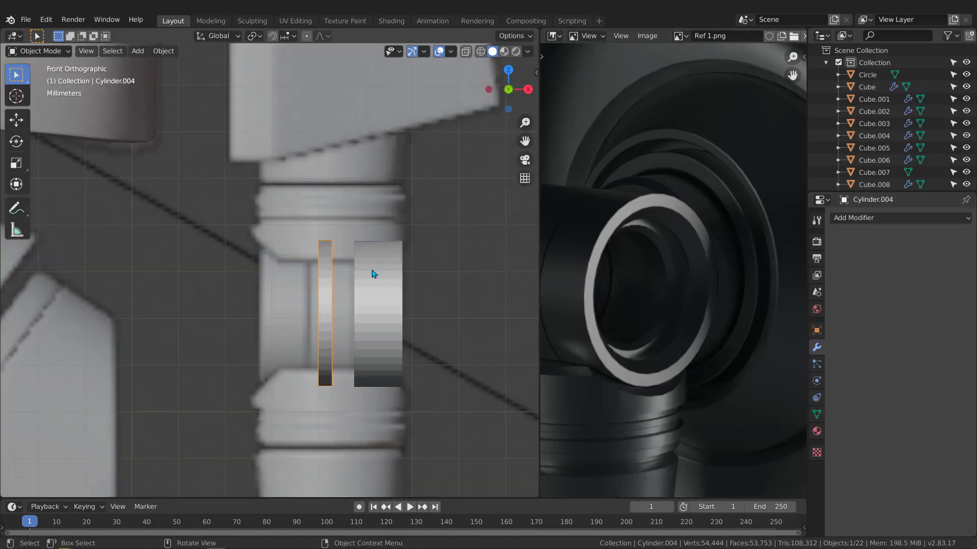
key(Tab)
key(shift+z)
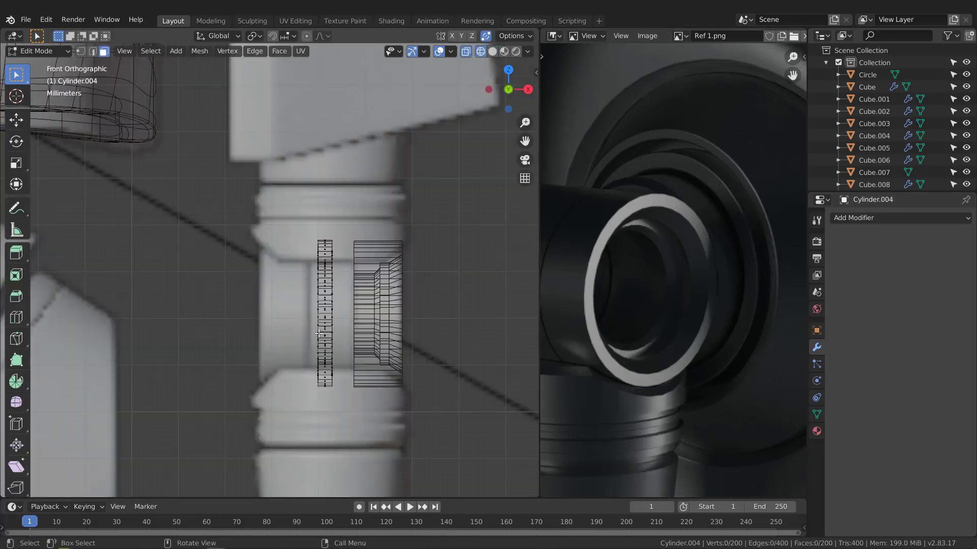
alt+click(331, 371)
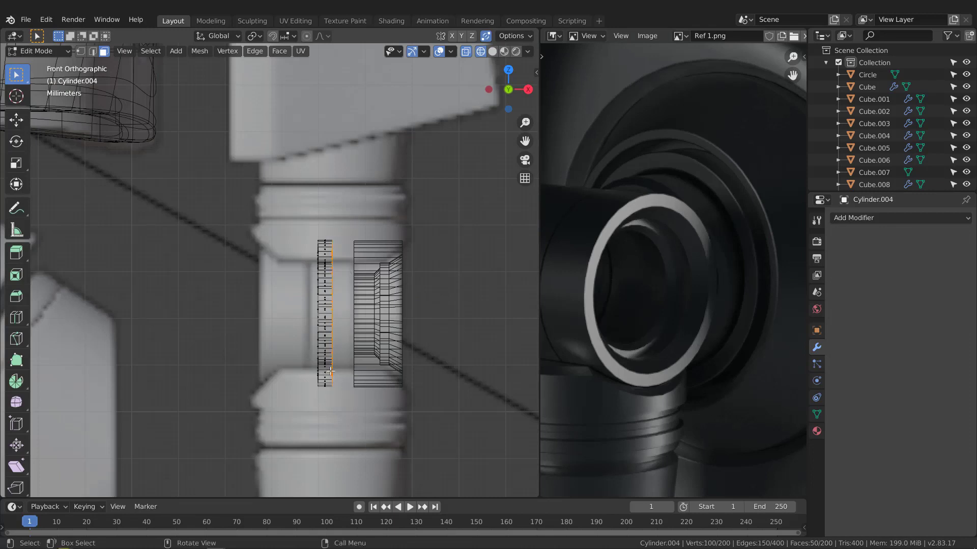
key(g)
key(x)
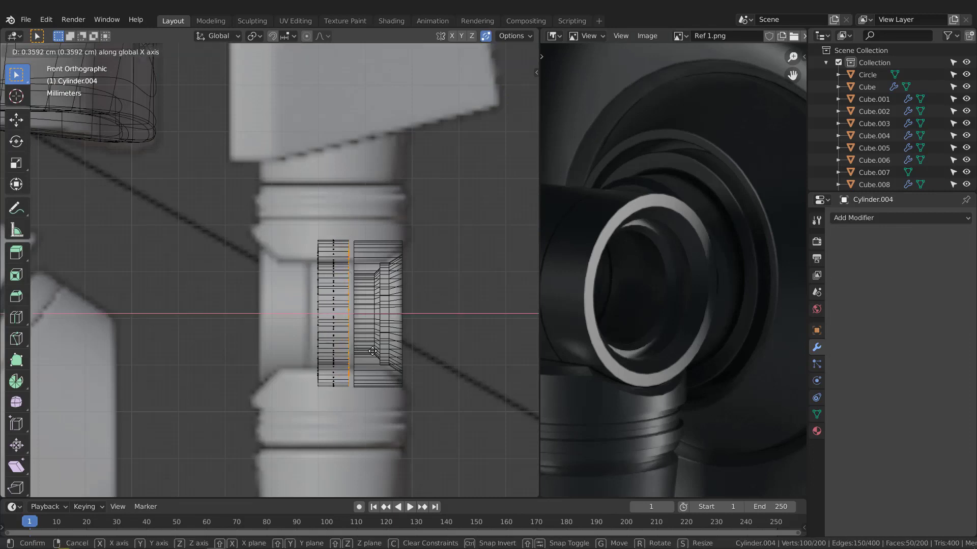
click(373, 356)
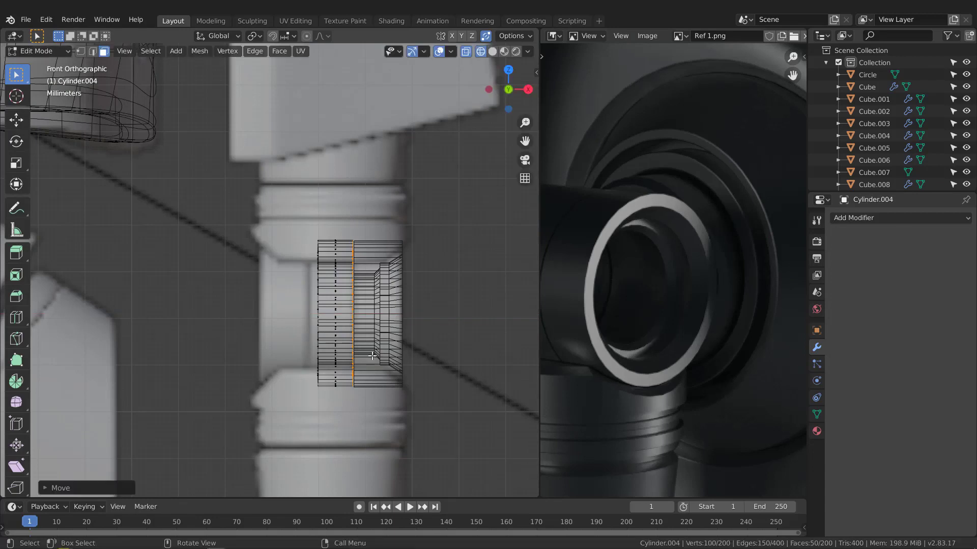
- Move the thin ring's opposite face loop about -0.17 cm along X to match the seam on the blueprint
alt+click(321, 212)
scroll(326, 305, up, 3)
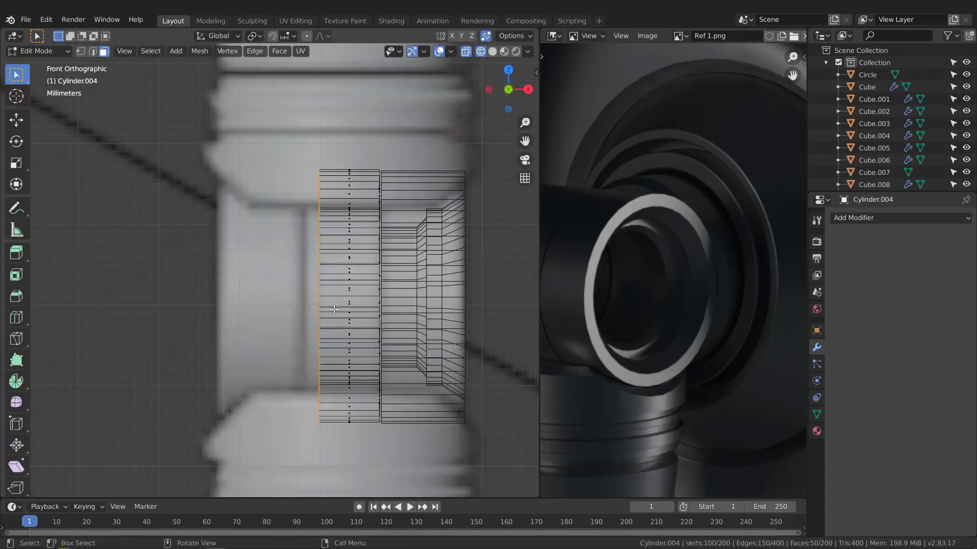
key(g)
key(x)
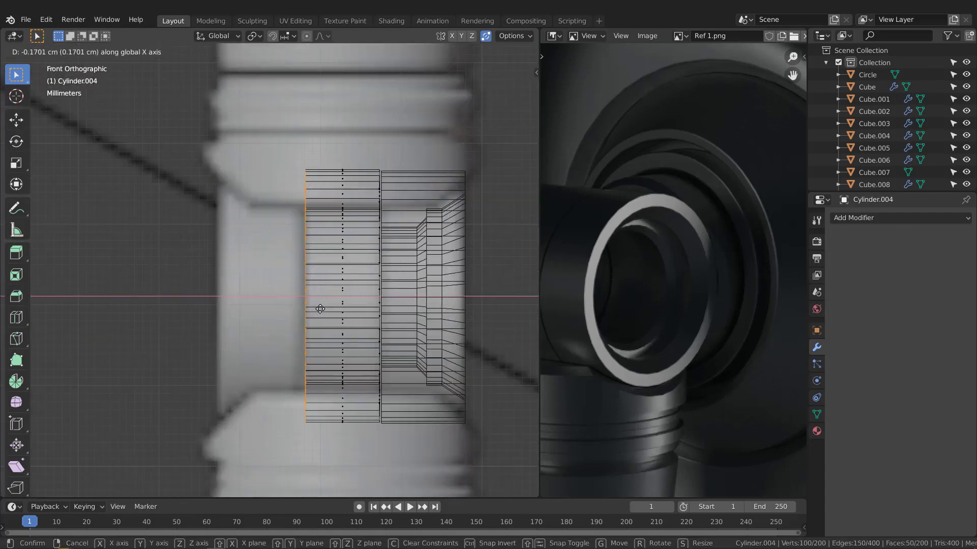
click(322, 308)
scroll(320, 306, down, 2)
scroll(320, 307, down, 1)
- Duplicate the stepped ring object and place the copy along X on the other side of the middle ring
key(Tab)
click(385, 291)
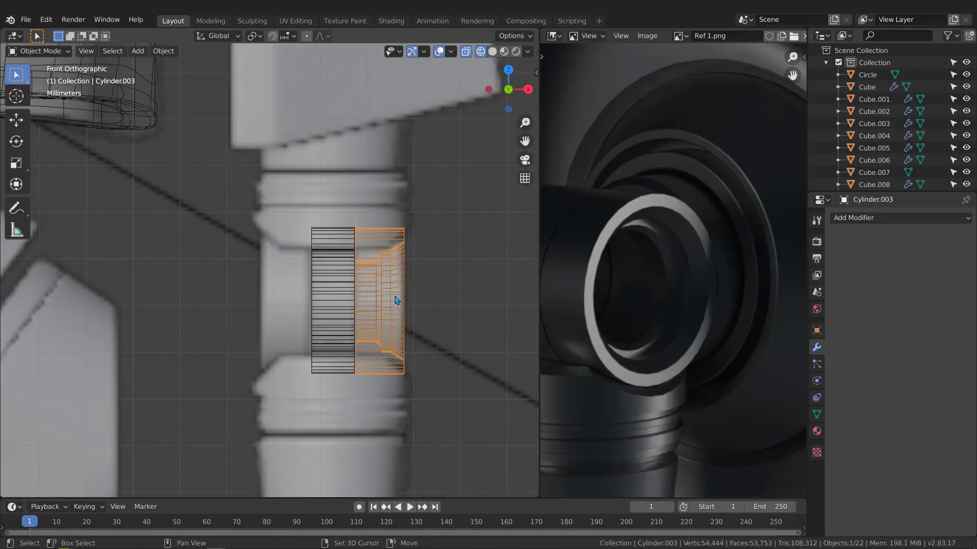
key(shift+d)
key(x)
click(290, 305)
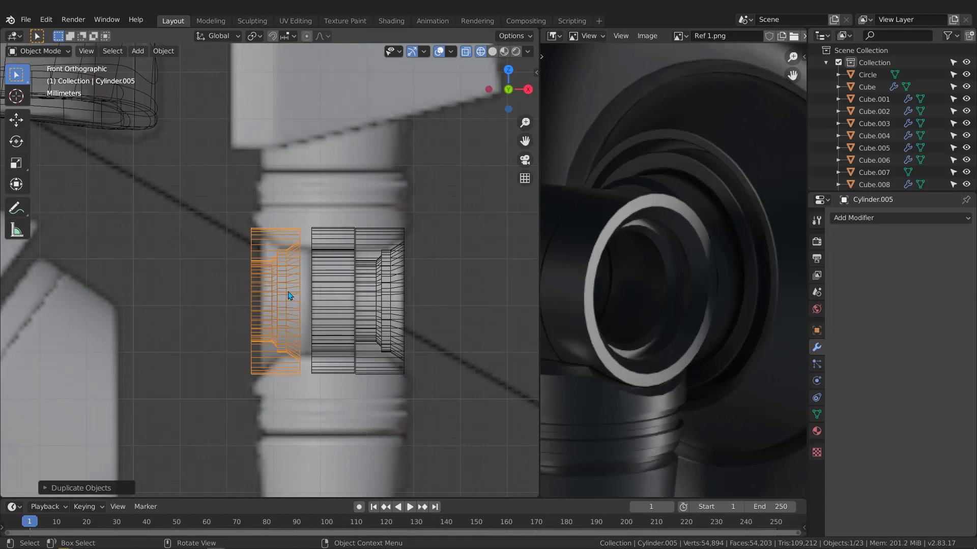
- Set the duplicated stepped ring's origin to its geometry
right_click(288, 287)
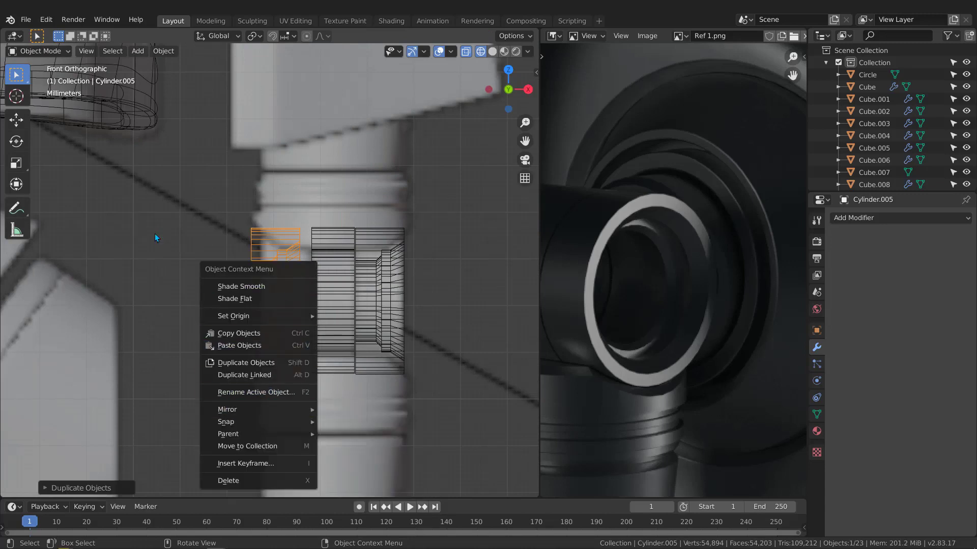
scroll(280, 298, down, 3)
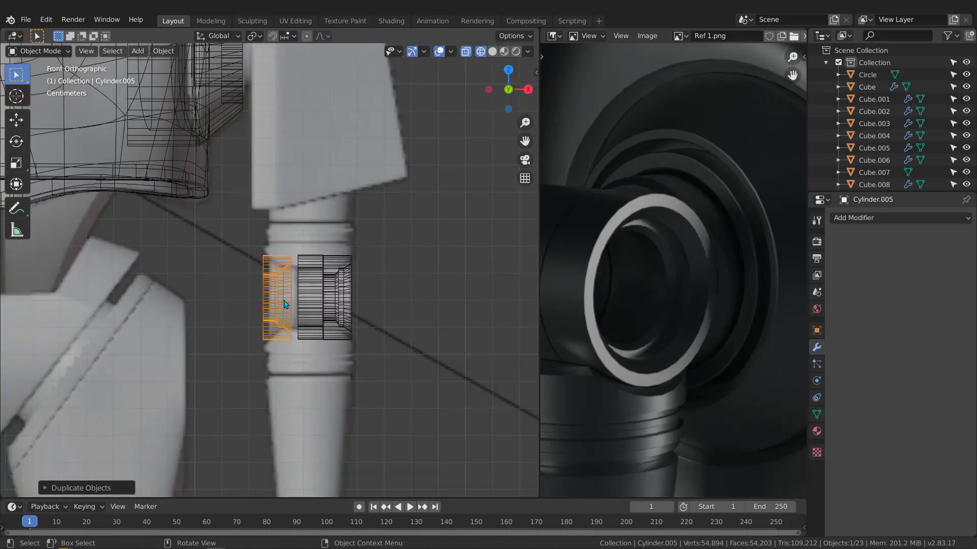
scroll(269, 300, up, 3)
scroll(279, 292, down, 7)
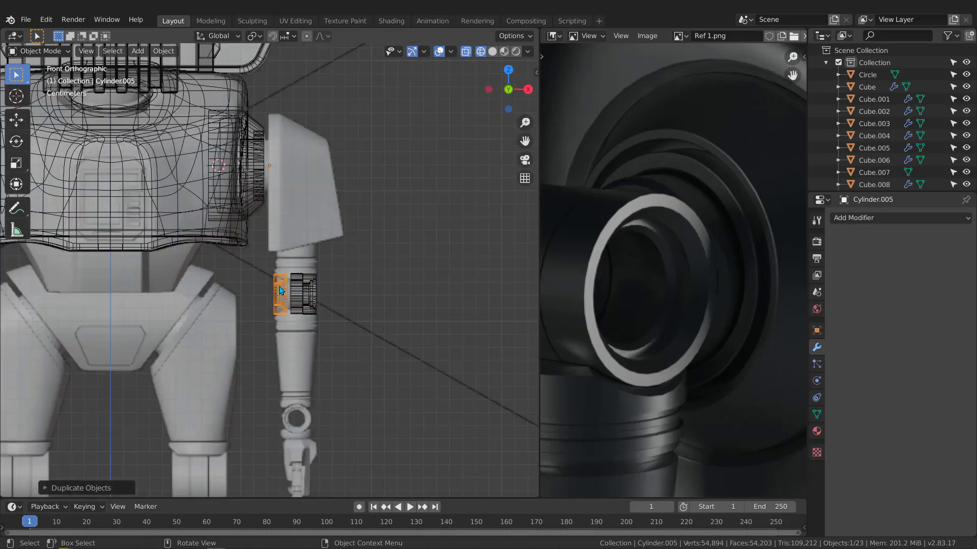
shift+middle_drag(272, 164, 281, 201)
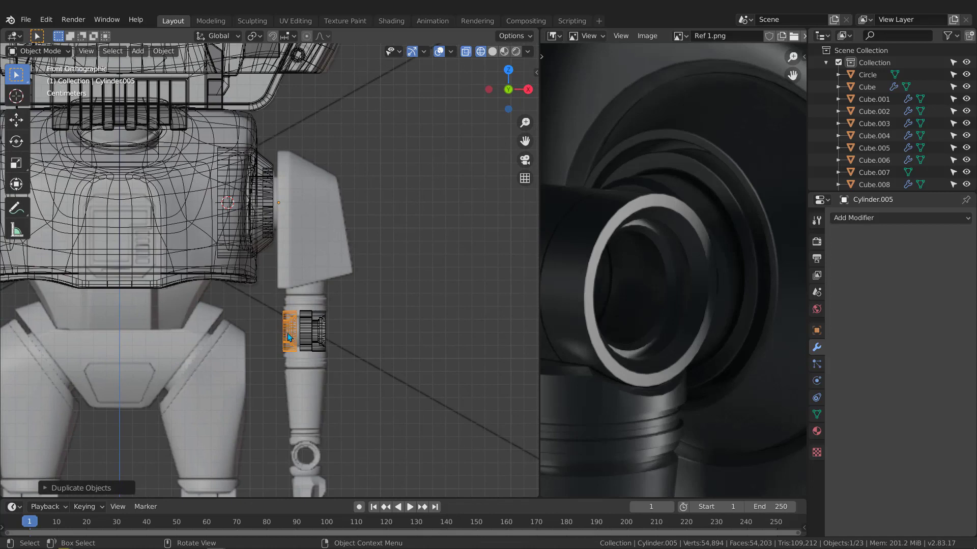
scroll(286, 334, up, 7)
scroll(287, 314, down, 3)
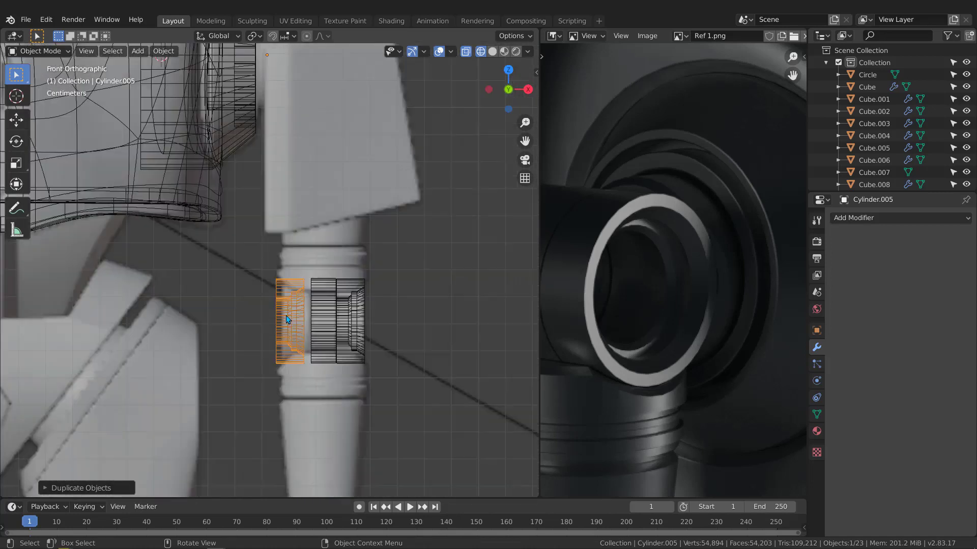
shift+middle_drag(286, 251, 300, 308)
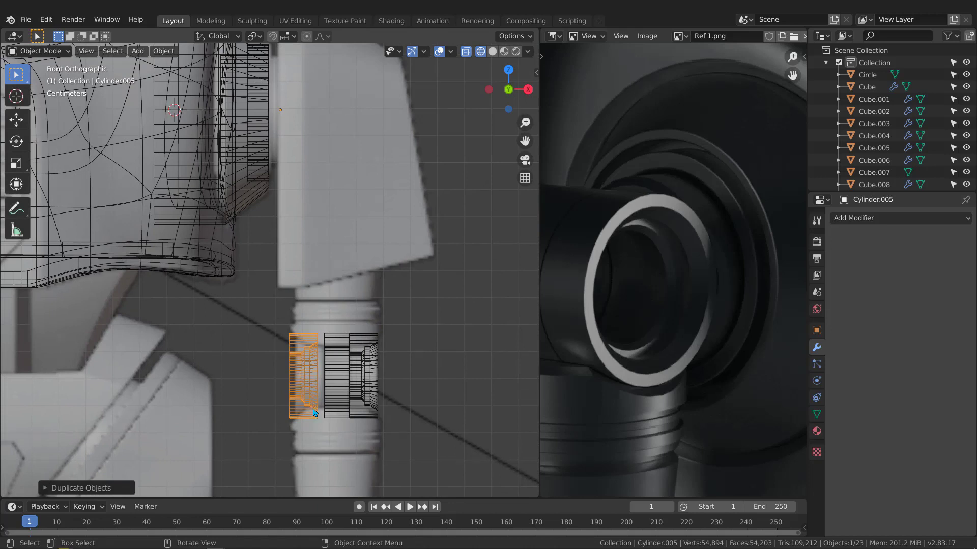
scroll(314, 412, up, 3)
right_click(298, 329)
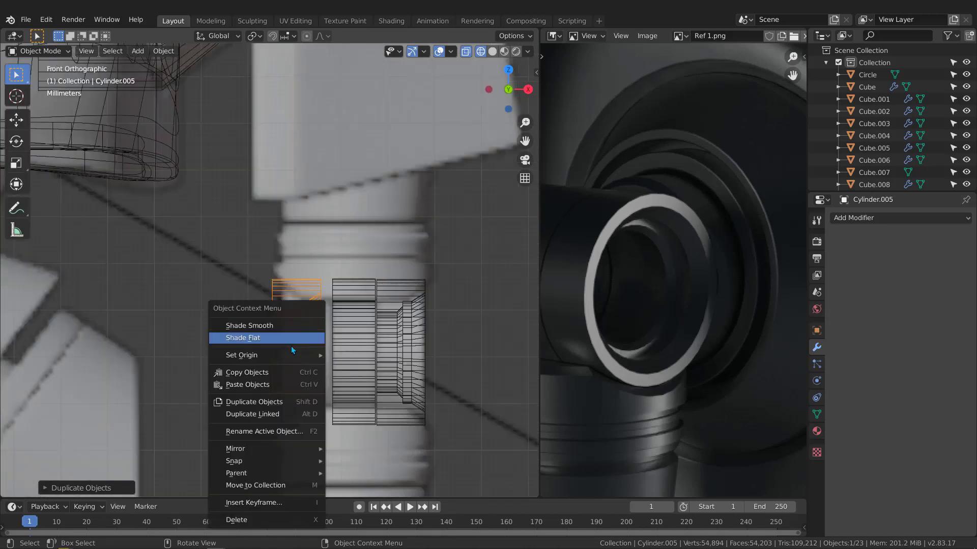
mouse_move(289, 355)
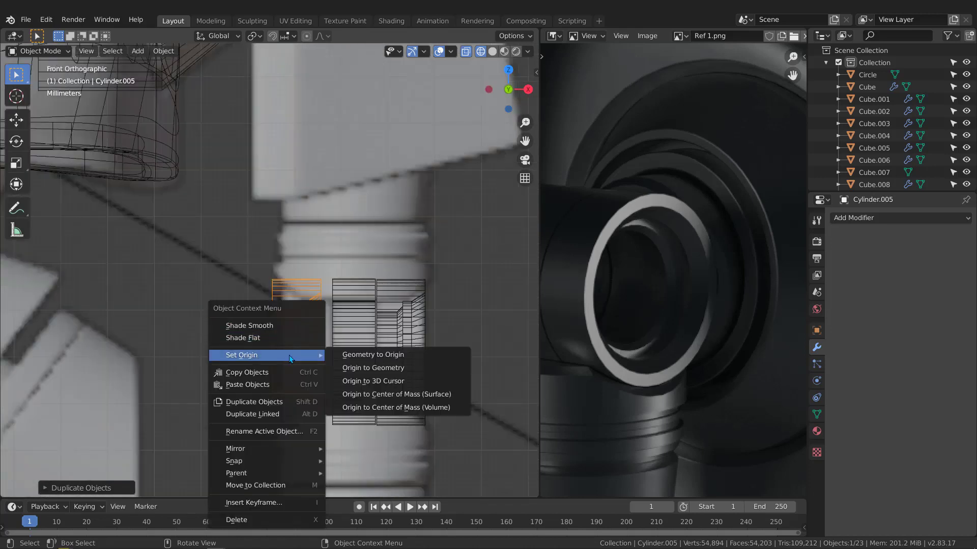
click(378, 368)
scroll(297, 361, up, 2)
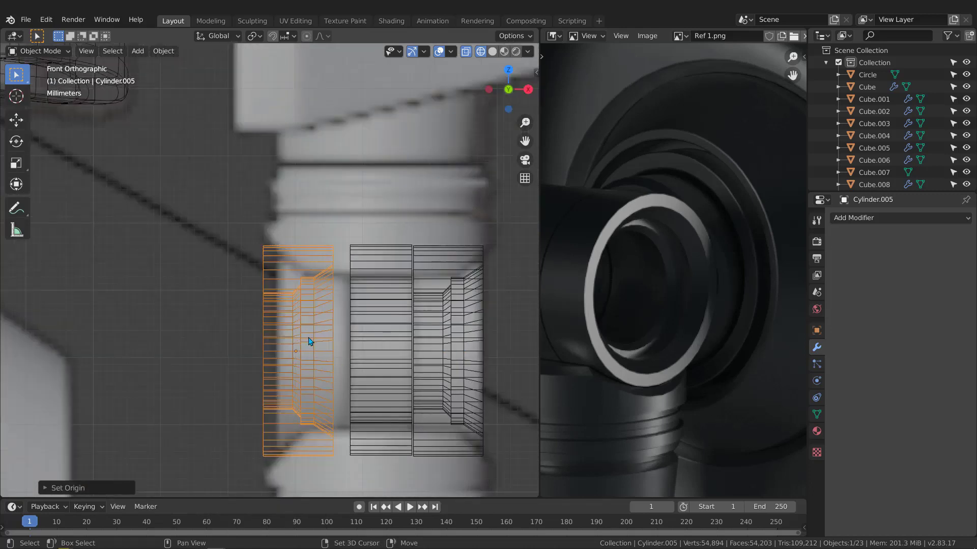
- Mirror the duplicated stepped ring along the X axis so that its recessed opening faces outward
shift+middle_drag(294, 349, 322, 307)
right_click(322, 307)
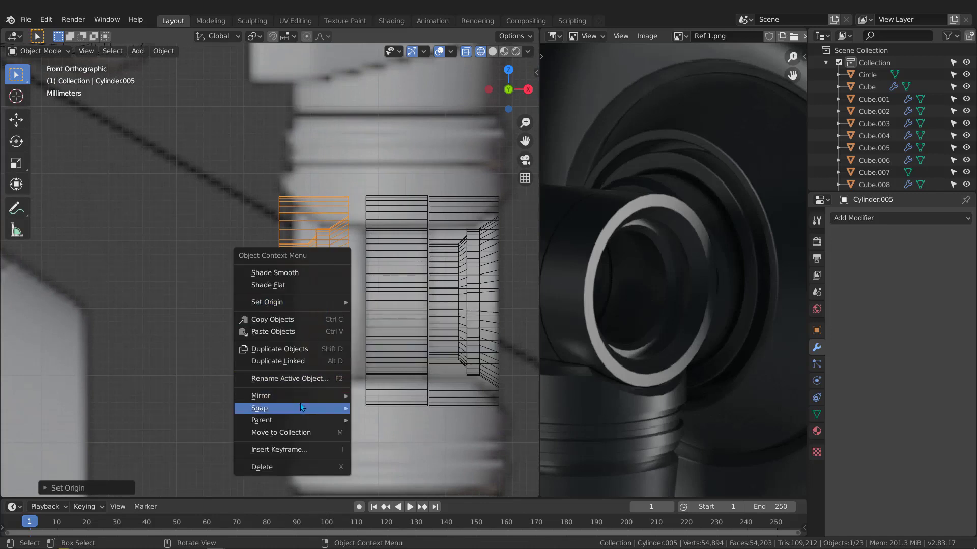
mouse_move(301, 398)
click(399, 413)
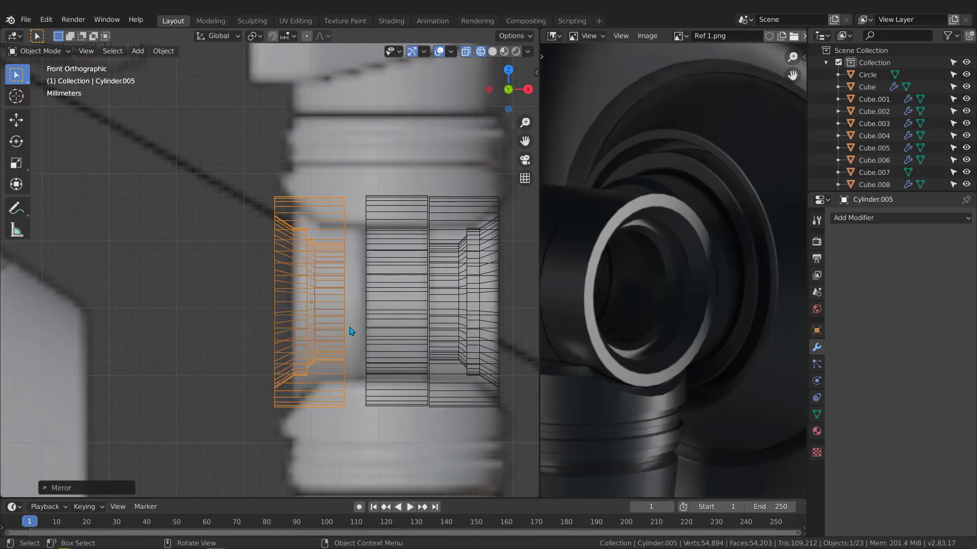
- Move the mirrored ring about 0.302 cm along X until it meets the middle ring
key(g)
key(x)
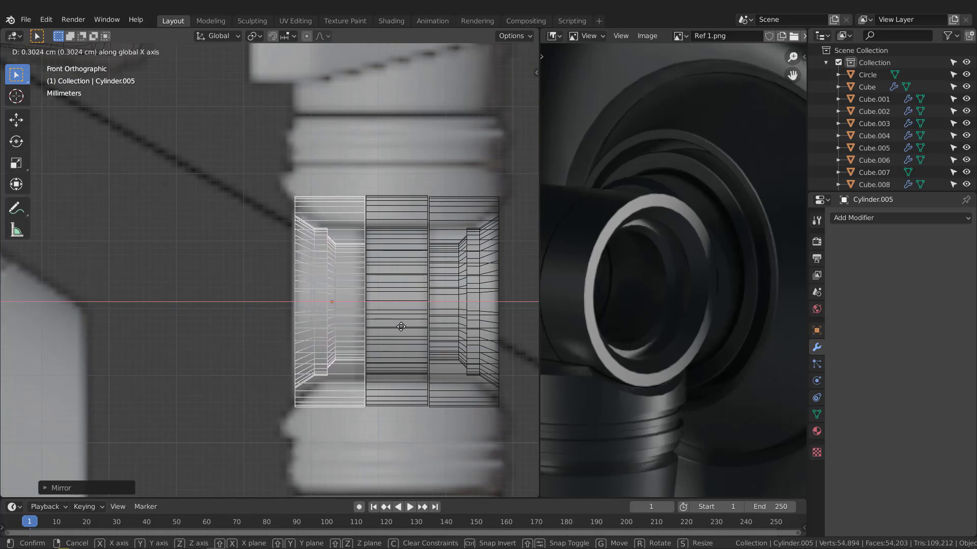
click(401, 326)
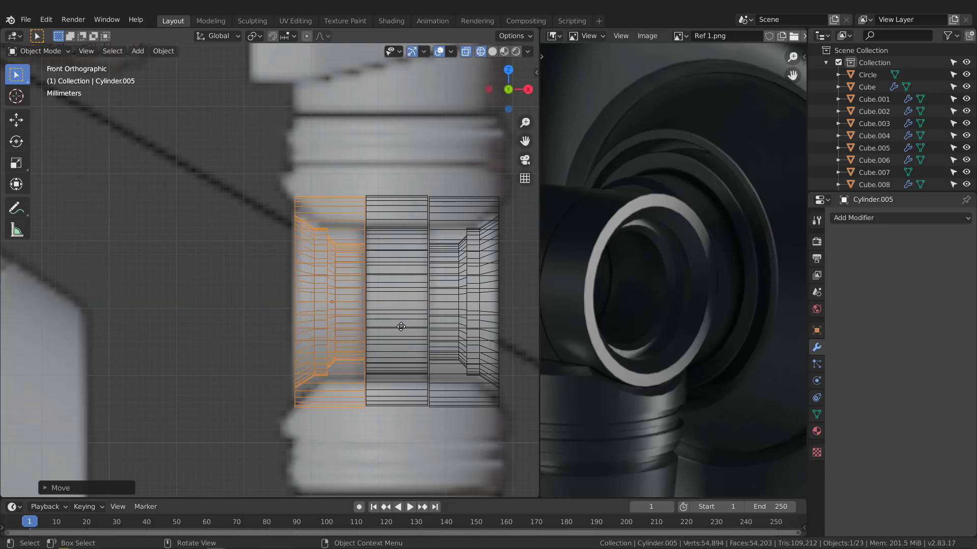
- Examine the seams and the upper and lower edges of the three ring pieces for gaps and height differences
scroll(388, 322, down, 3)
scroll(399, 329, up, 3)
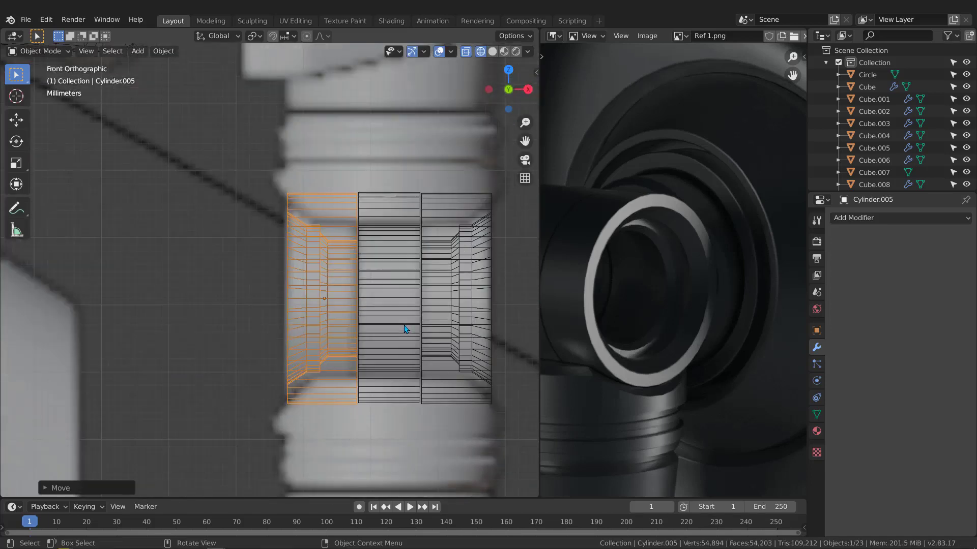
scroll(411, 272, up, 2)
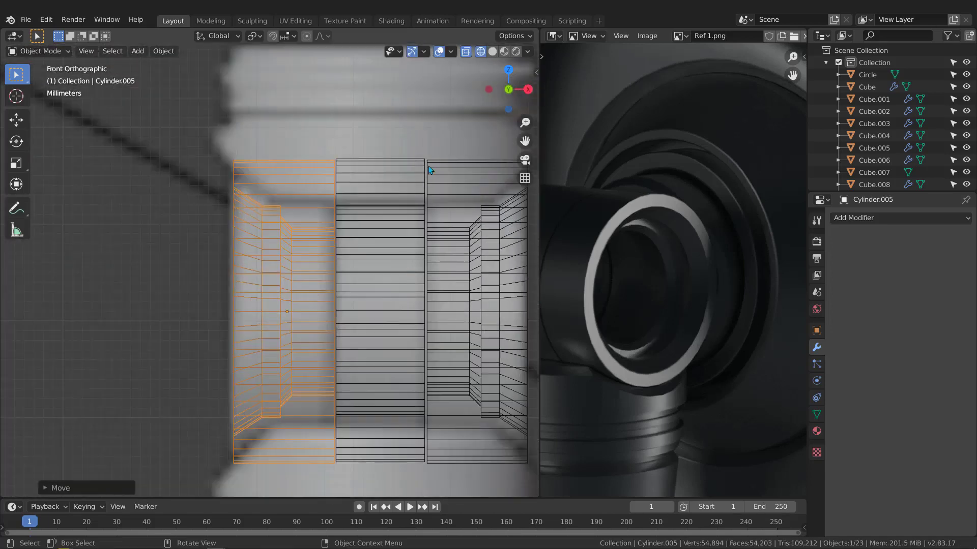
scroll(430, 172, up, 2)
scroll(370, 202, down, 2)
scroll(366, 201, up, 5)
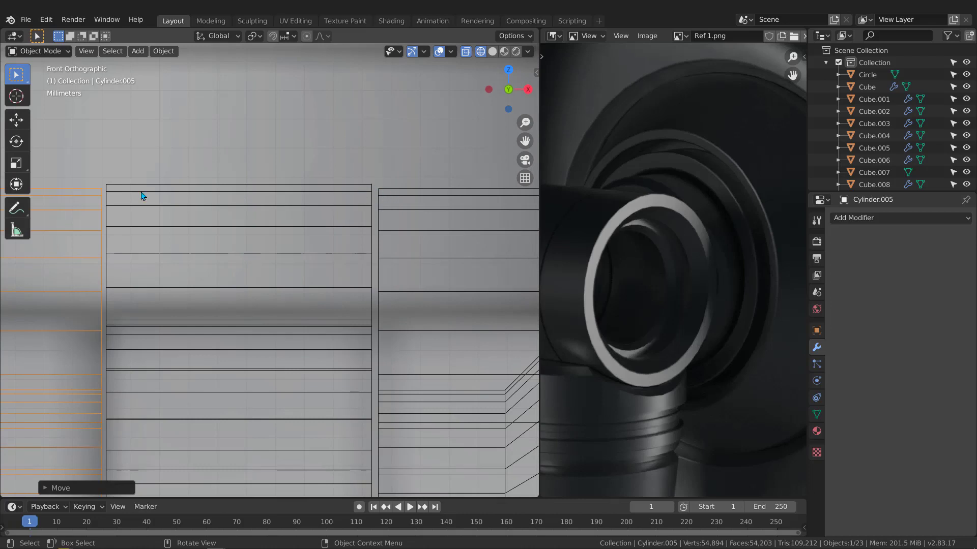
scroll(380, 273, down, 5)
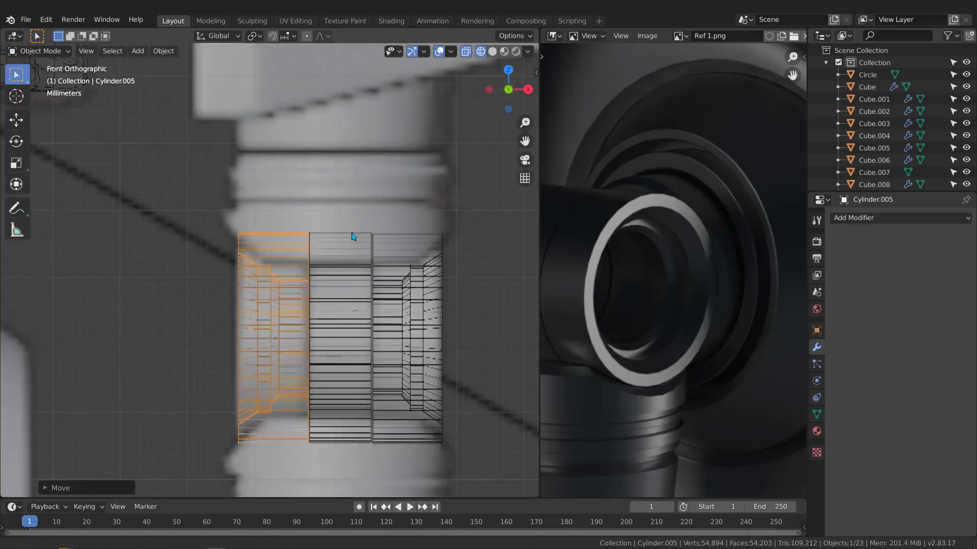
scroll(356, 235, up, 8)
scroll(379, 244, down, 6)
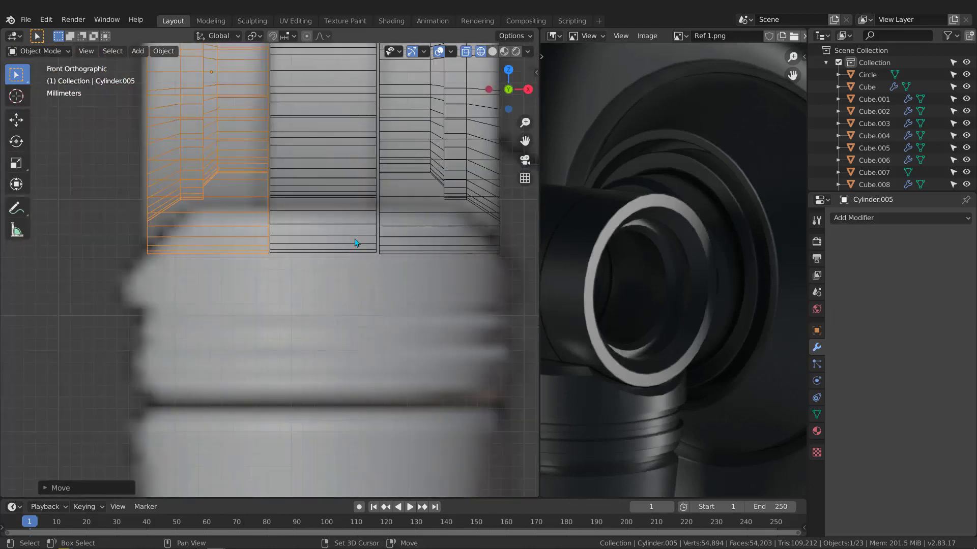
shift+middle_drag(342, 323, 338, 386)
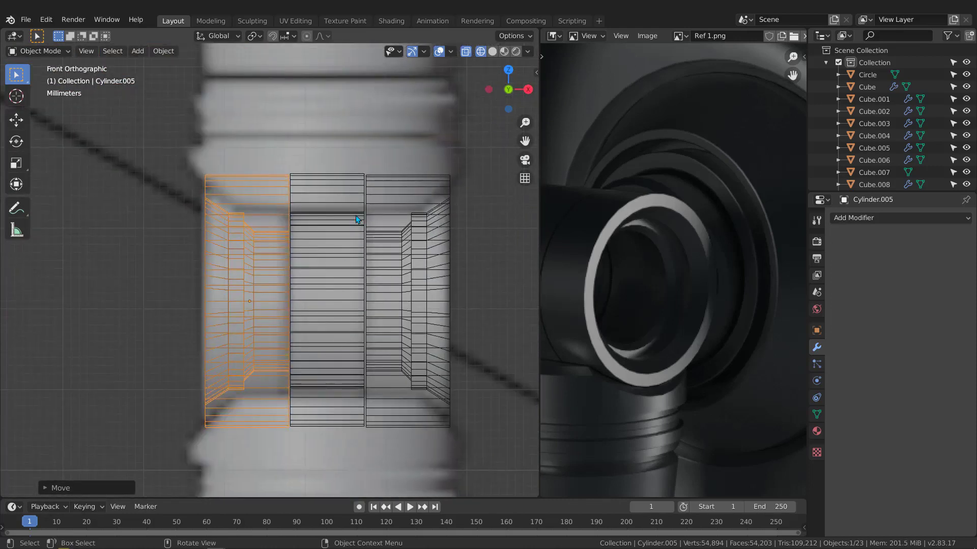
- Set the middle ring's origin to its geometry
click(356, 218)
scroll(357, 229, down, 4)
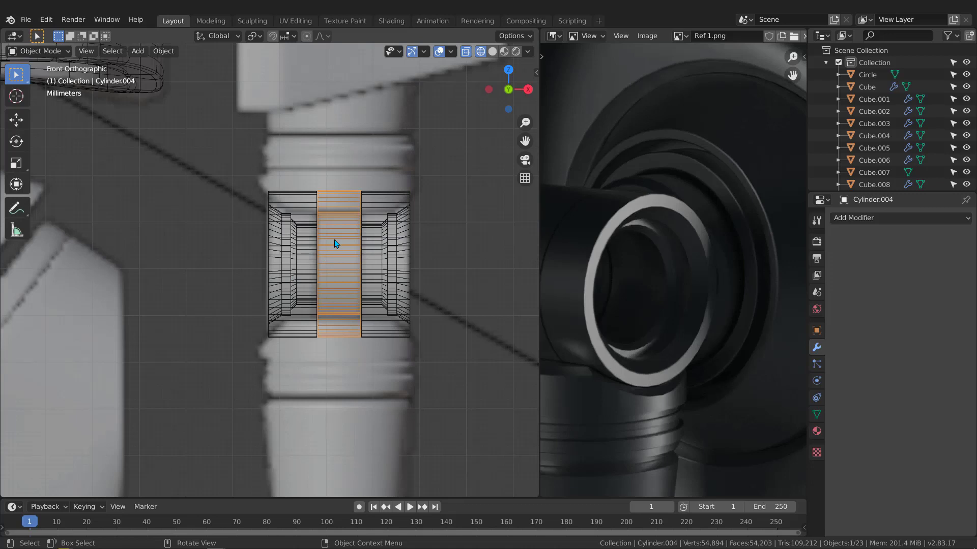
scroll(344, 242, down, 3)
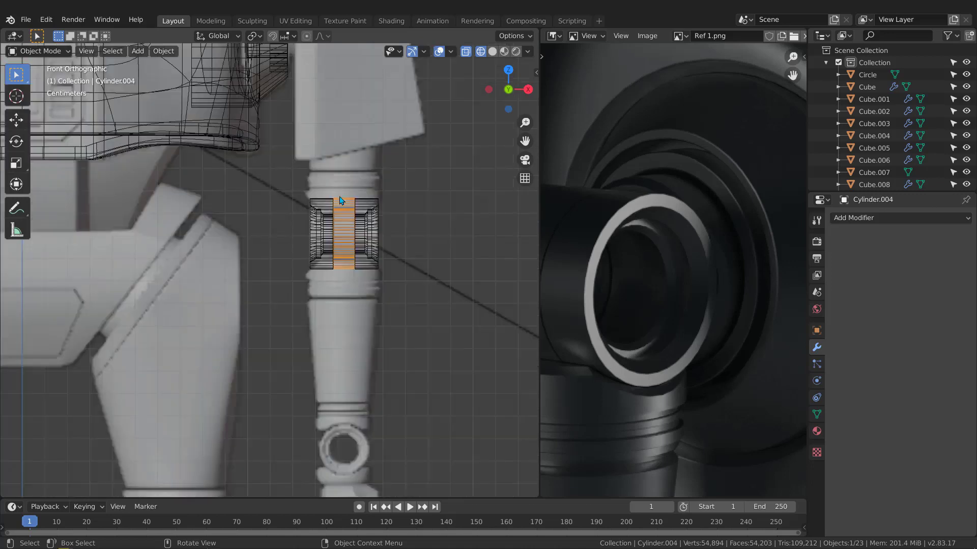
middle_drag(344, 242, 340, 161)
scroll(331, 263, up, 4)
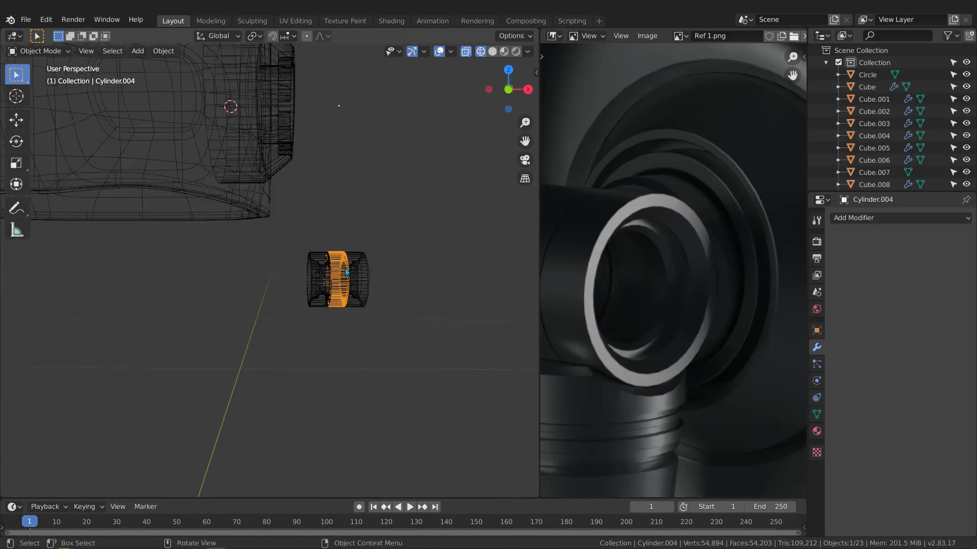
right_click(330, 264)
mouse_move(295, 168)
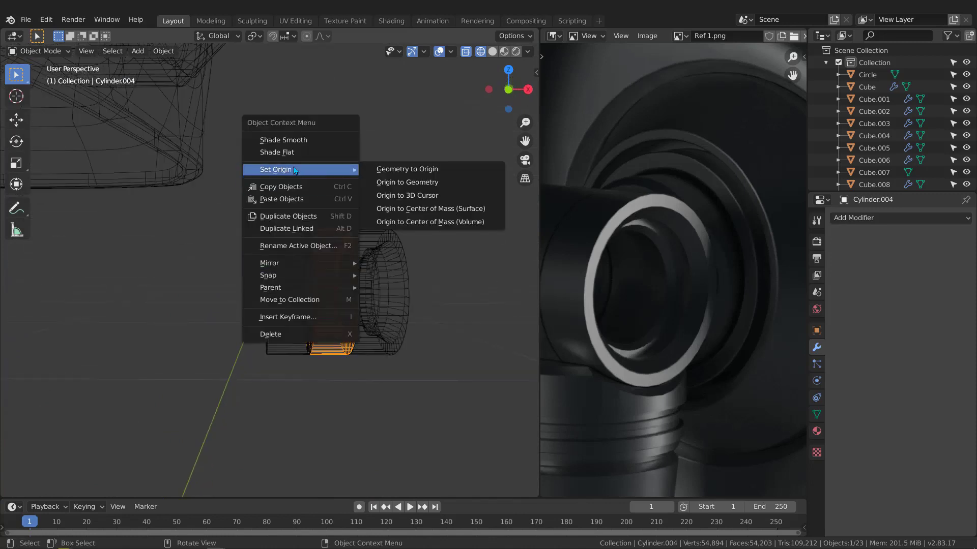
click(420, 184)
scroll(279, 297, up, 3)
middle_drag(279, 297, 305, 301)
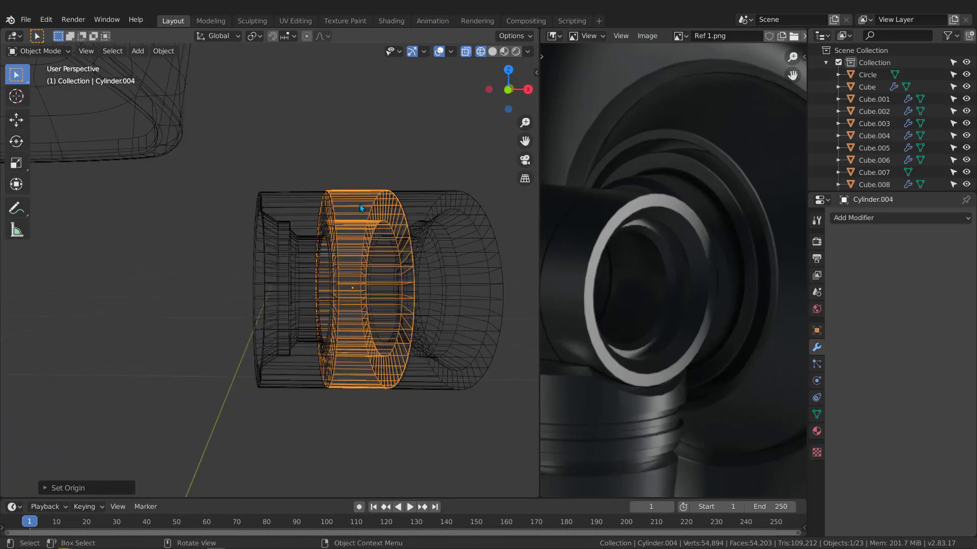
- Snap the 3D cursor to the mirrored stepped ring's origin and snap the middle ring to the cursor
middle_drag(262, 211, 346, 250)
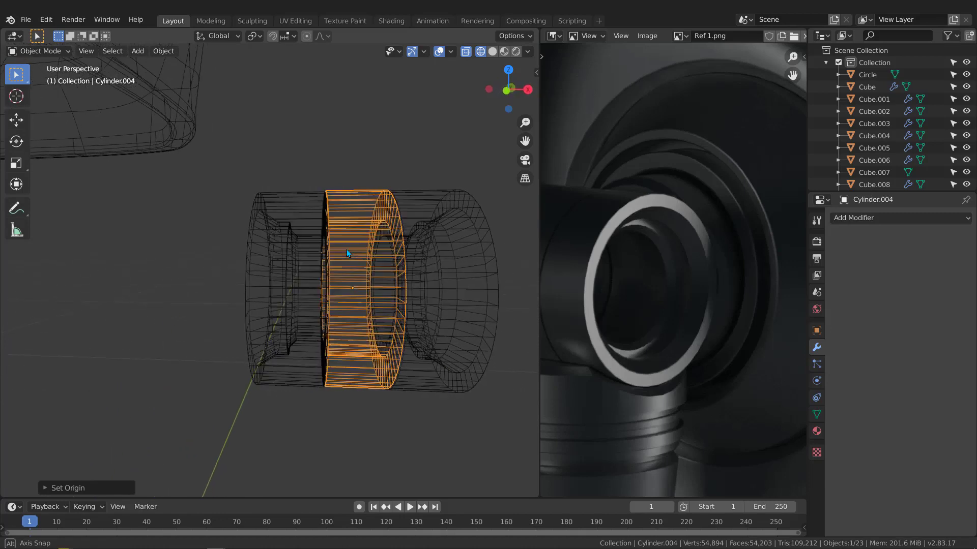
click(276, 200)
key(shift+s)
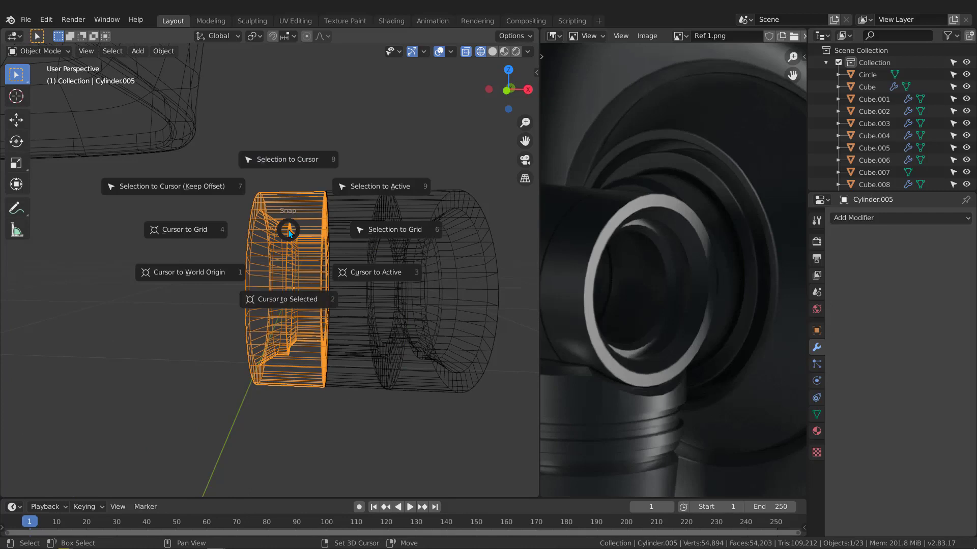
click(300, 304)
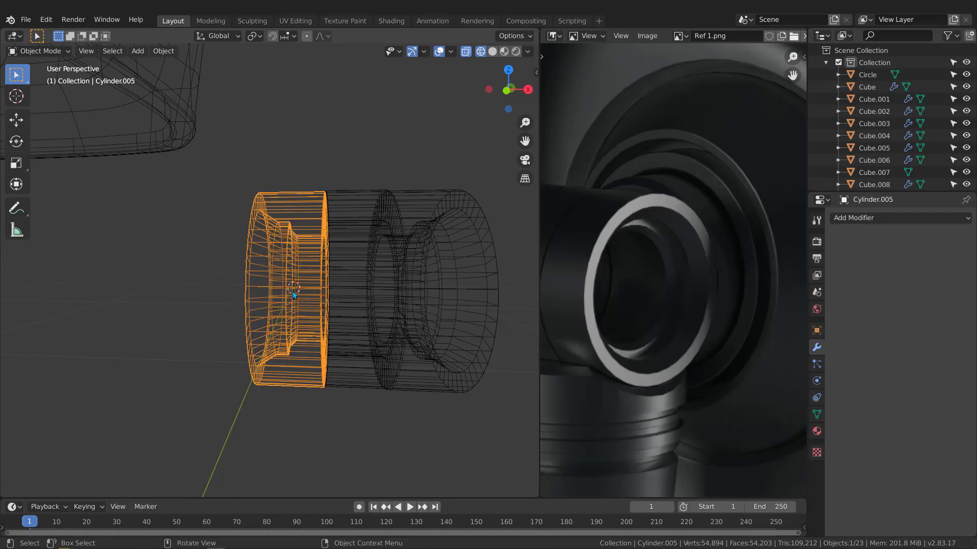
click(355, 196)
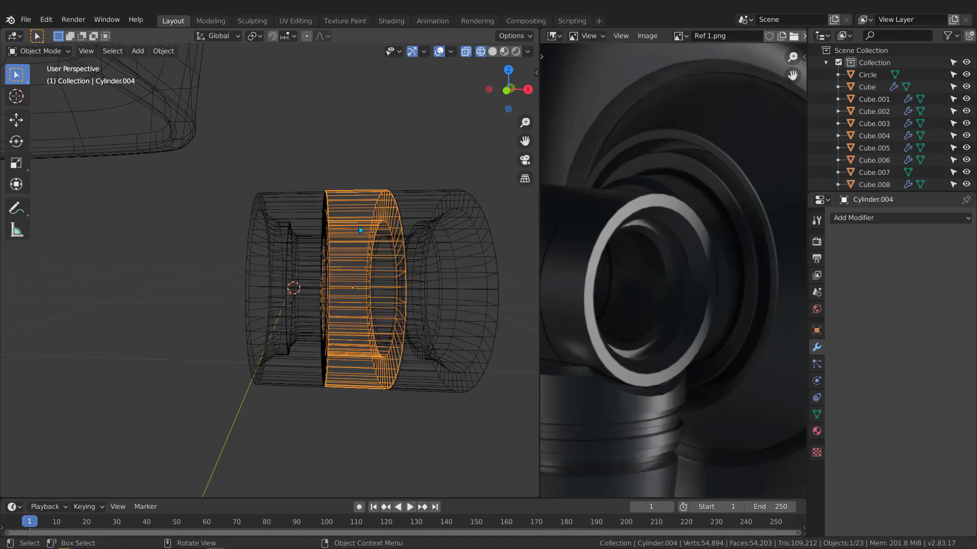
key(shift+s)
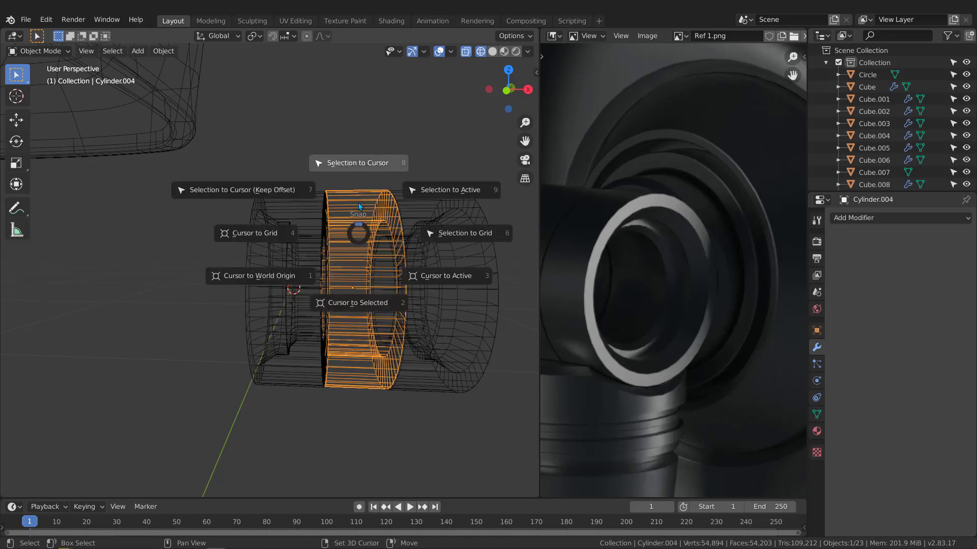
click(358, 165)
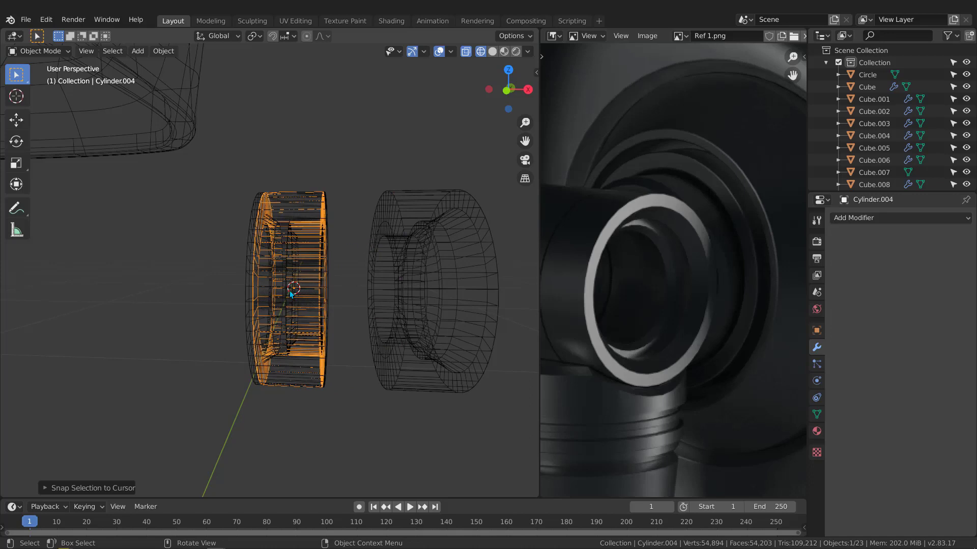
- Move the middle ring about 0.962 cm along X so it sits between the two stepped rings
key(KP_1)
scroll(345, 191, up, 6)
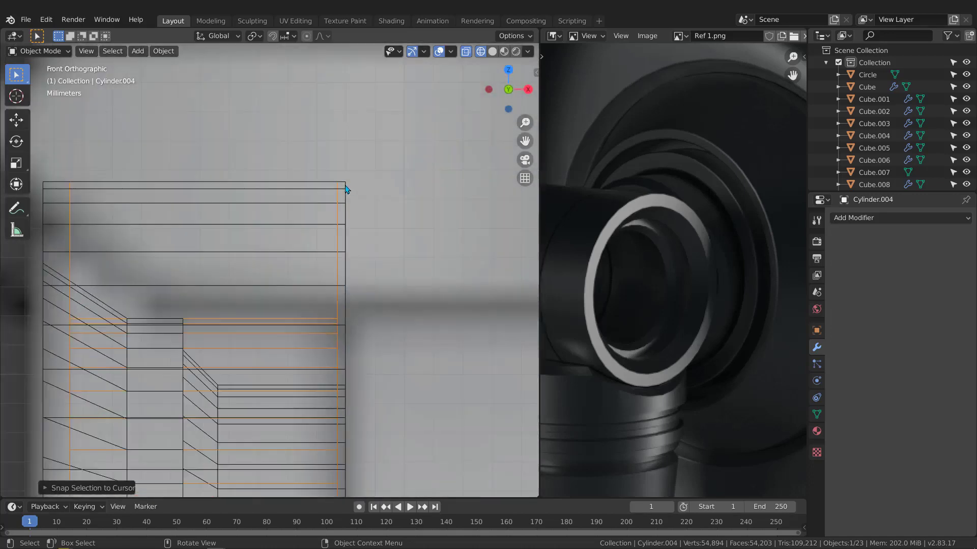
scroll(345, 189, up, 2)
scroll(328, 189, down, 7)
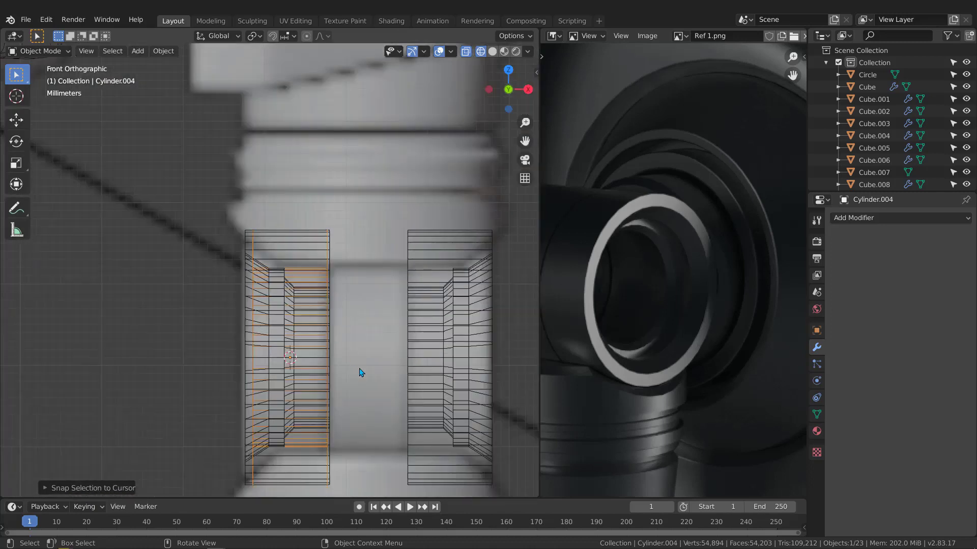
key(shift+d)
key(x)
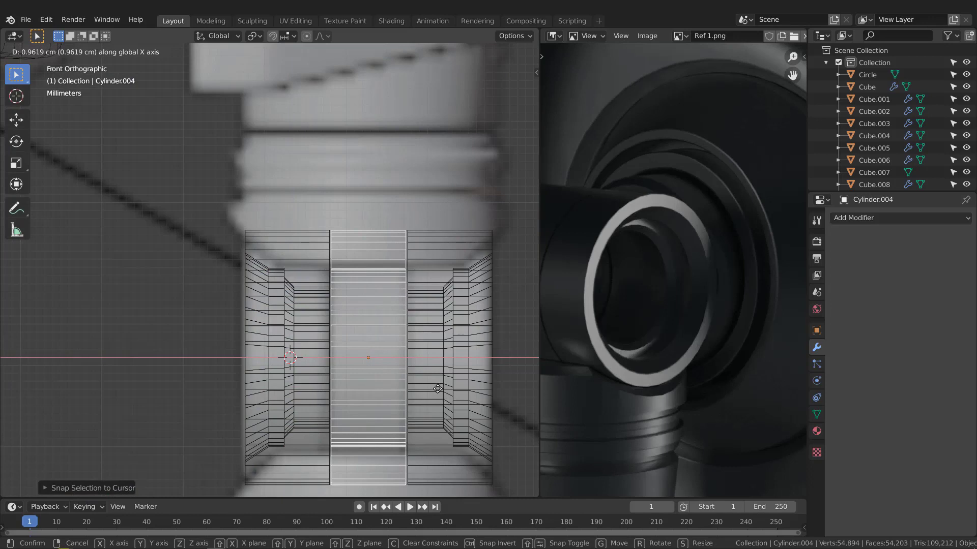
click(437, 388)
scroll(331, 258, up, 6)
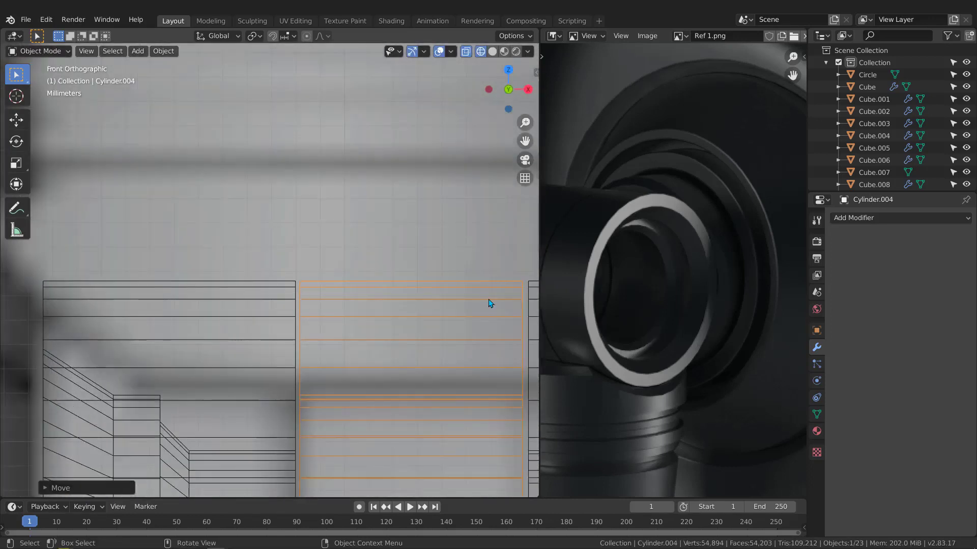
scroll(331, 326, down, 6)
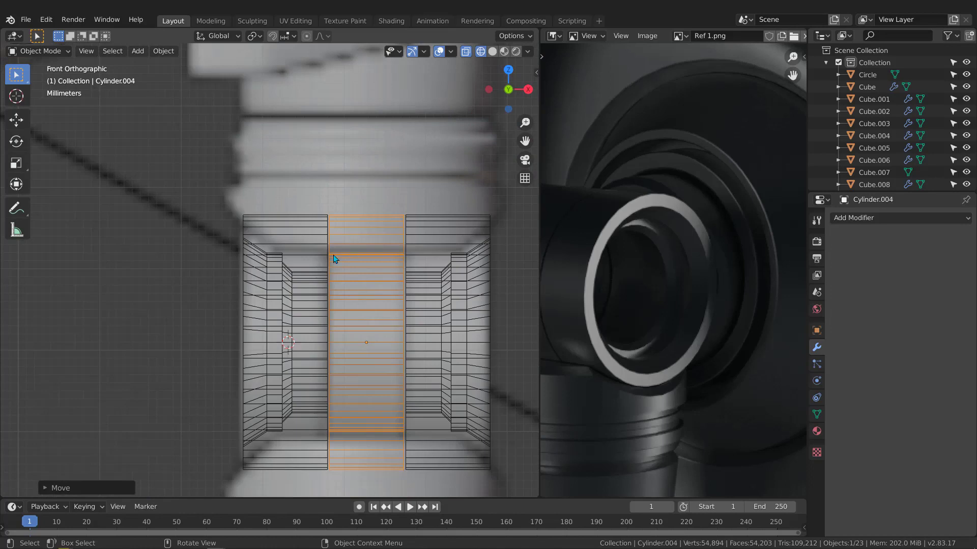
- Examine the assembled joint in solid shading and compare its outline with the blueprint from the right side
scroll(358, 264, down, 1)
mouse_move(351, 299)
middle_down()
mouse_move(404, 277)
mouse_move(375, 314)
mouse_move(451, 292)
mouse_move(416, 304)
mouse_move(196, 298)
mouse_move(204, 269)
mouse_move(285, 211)
mouse_move(291, 218)
middle_up()
key(shift+z)
scroll(291, 214, down, 2)
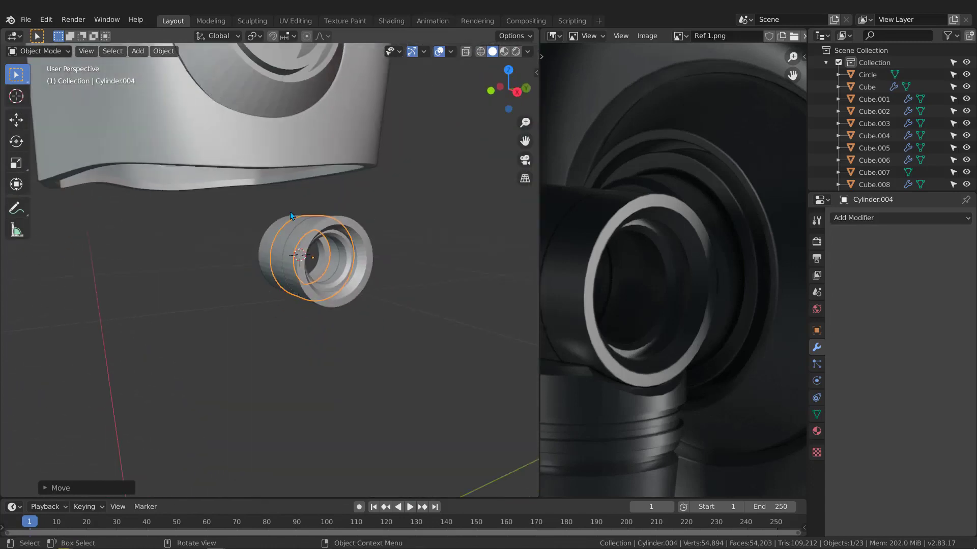
key(KP_3)
scroll(315, 210, up, 2)
scroll(315, 213, up, 3)
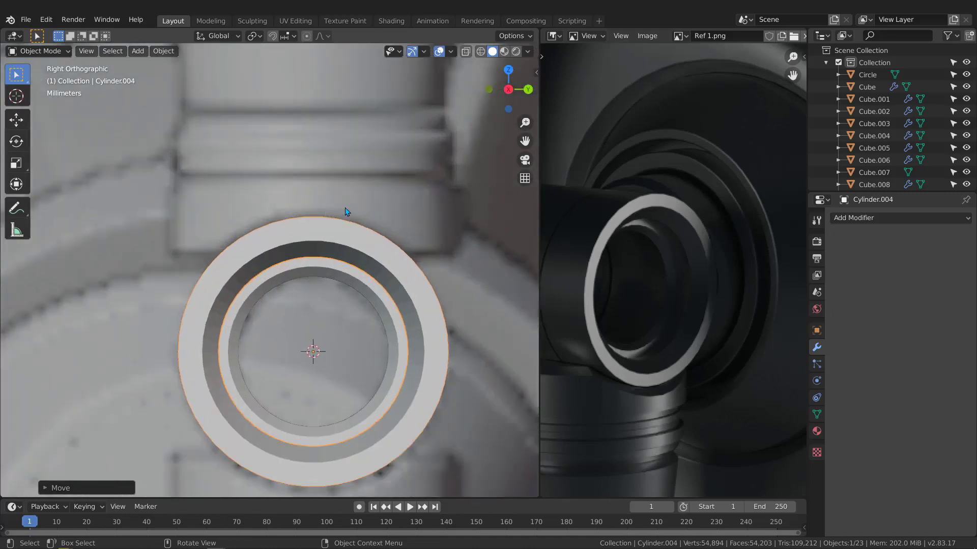
shift+middle_drag(339, 204, 312, 235)
scroll(298, 241, down, 5)
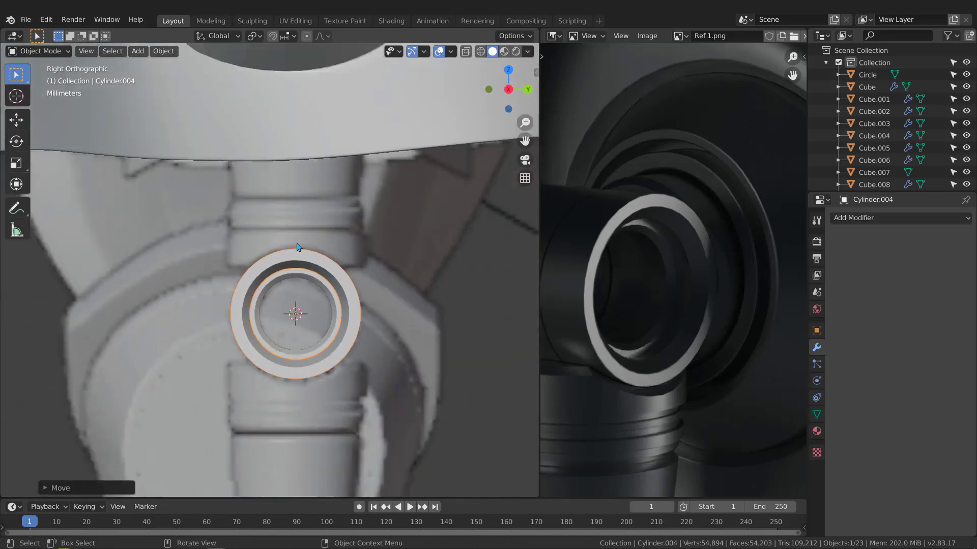
scroll(271, 267, down, 2)
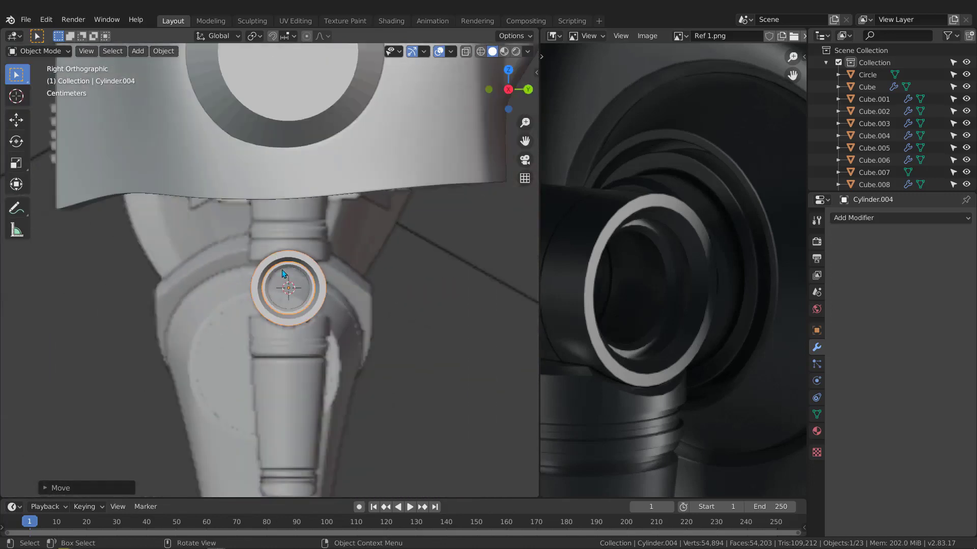
scroll(283, 274, up, 2)
- Duplicate the middle ring and move the copy straight up along Z above the joint
click(284, 257)
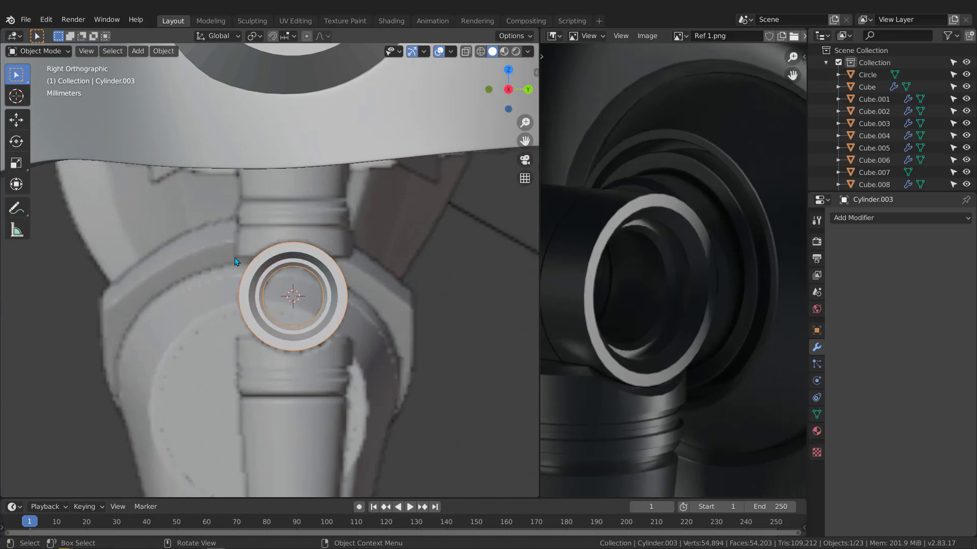
middle_drag(236, 261, 256, 258)
click(248, 274)
key(KP_3)
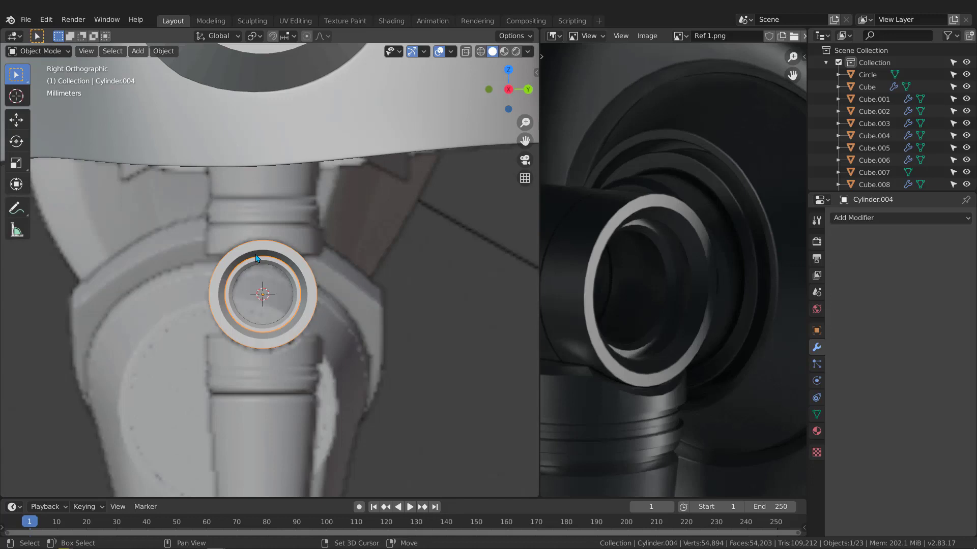
key(shift+d)
key(z)
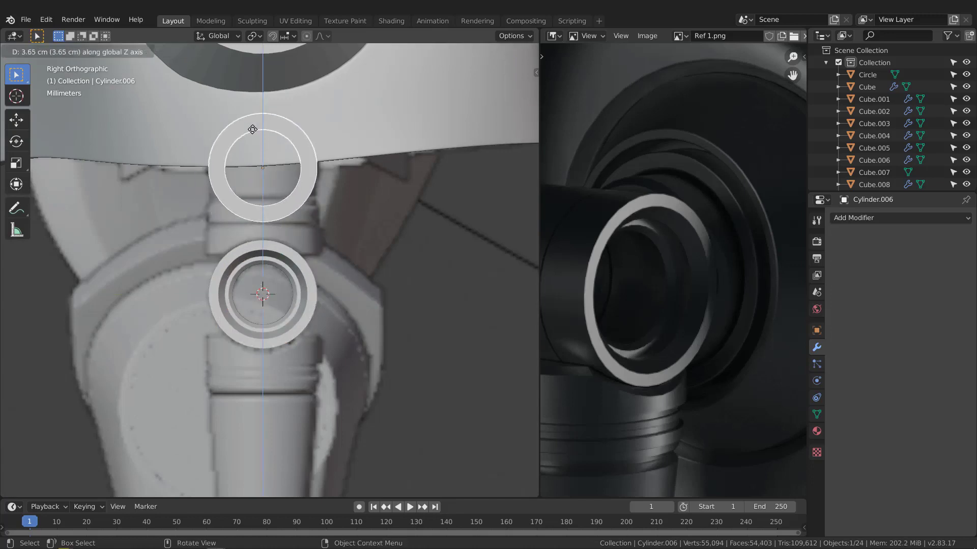
click(256, 142)
- Rotate the duplicated ring 90 degrees about the Y axis so that it lies flat
middle_drag(251, 176, 368, 188)
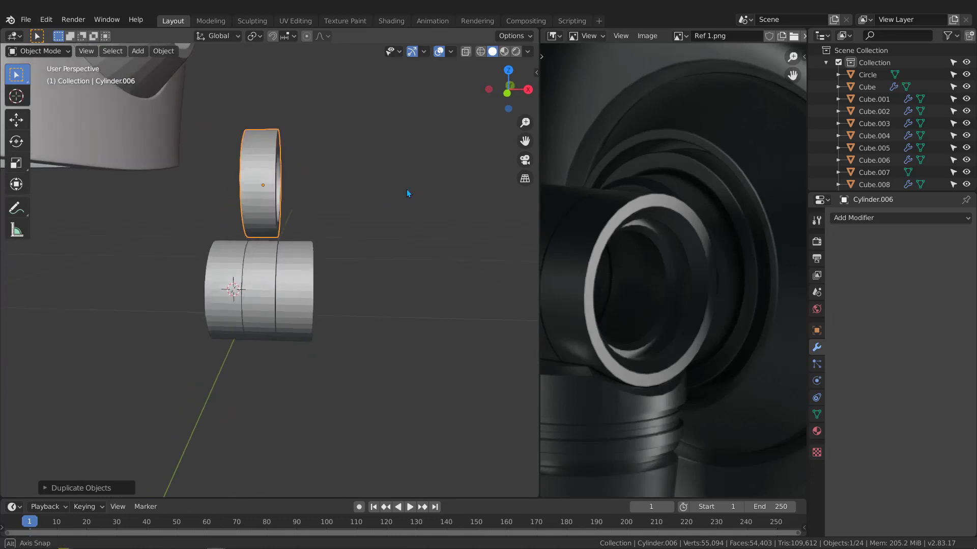
key(r)
text(y)
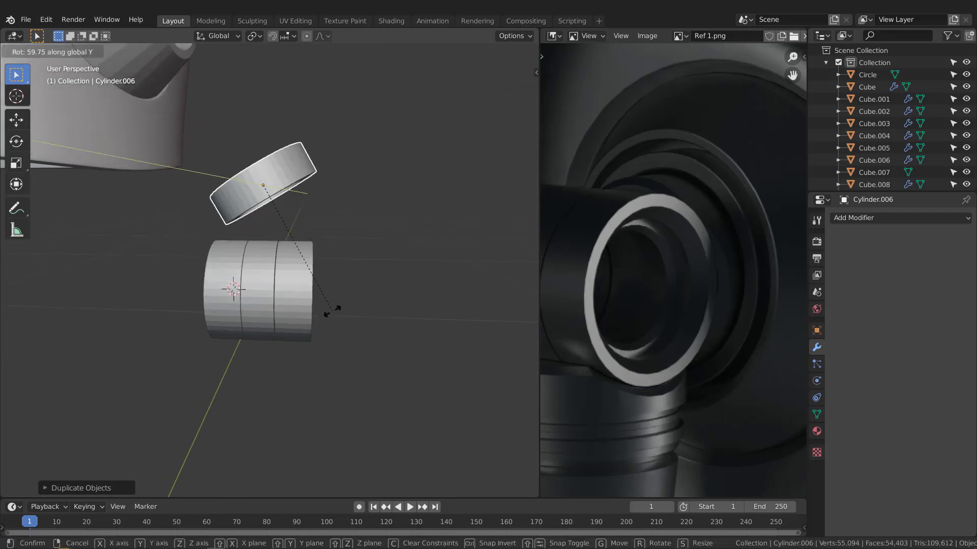
text(90)
key(Return)
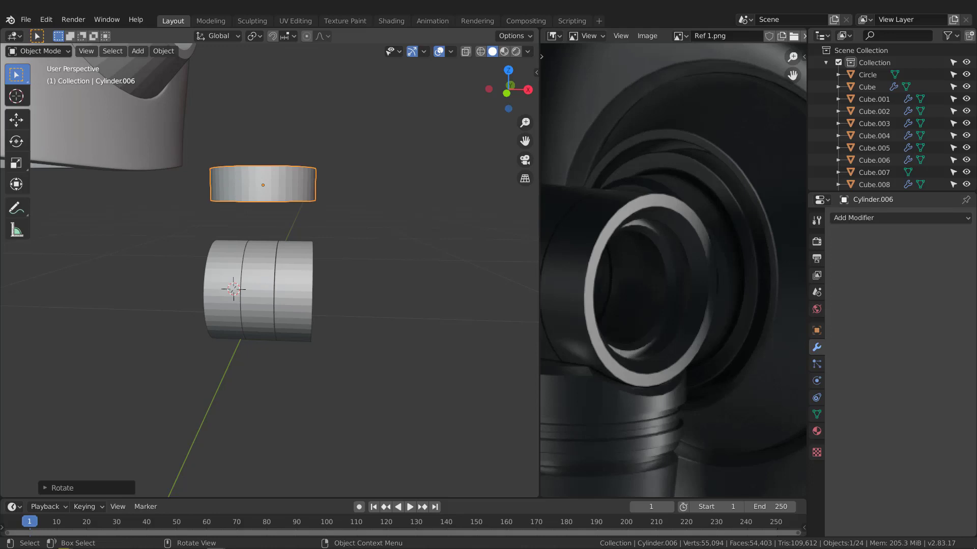
- Lower the flat ring about 1.67 cm along Z onto the joint's upper edge and scale it to about 1.05
key(KP_3)
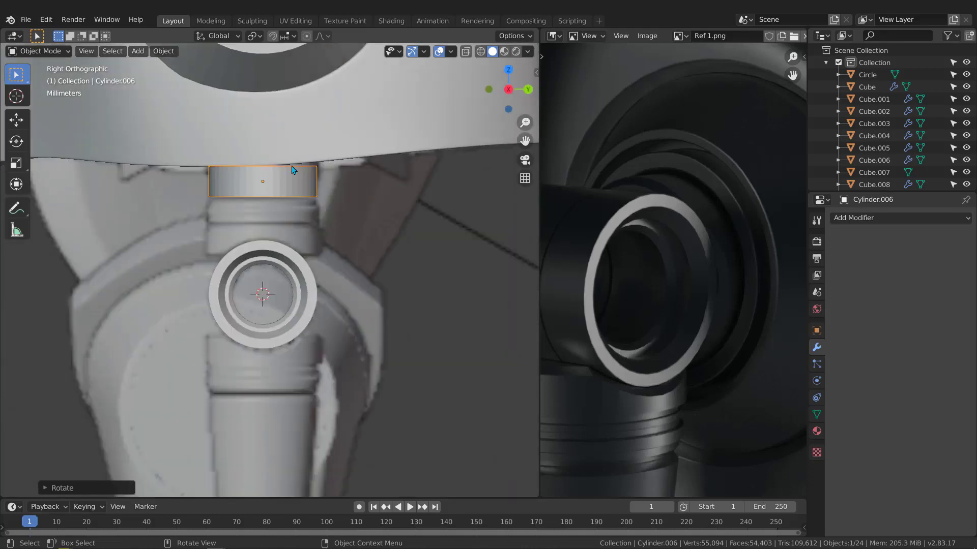
key(g)
key(z)
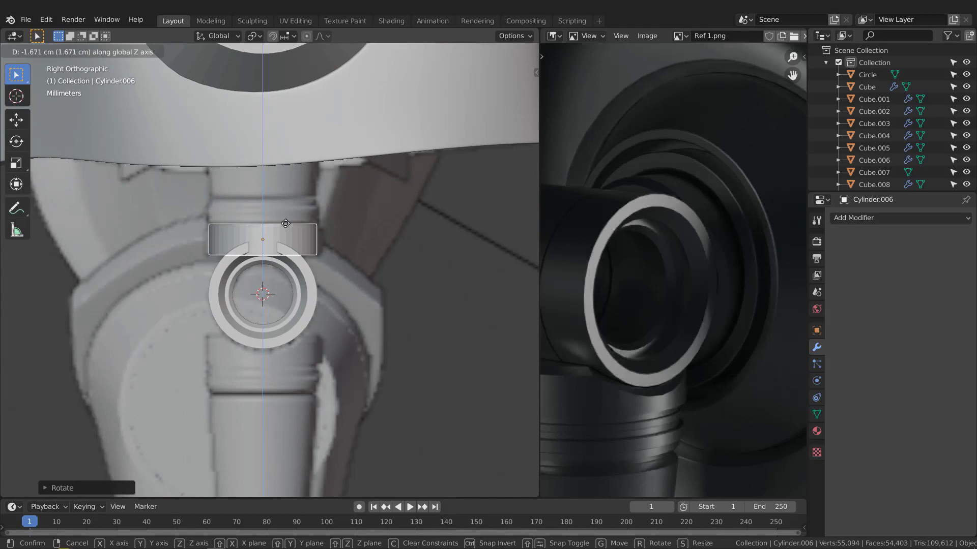
click(286, 223)
key(s)
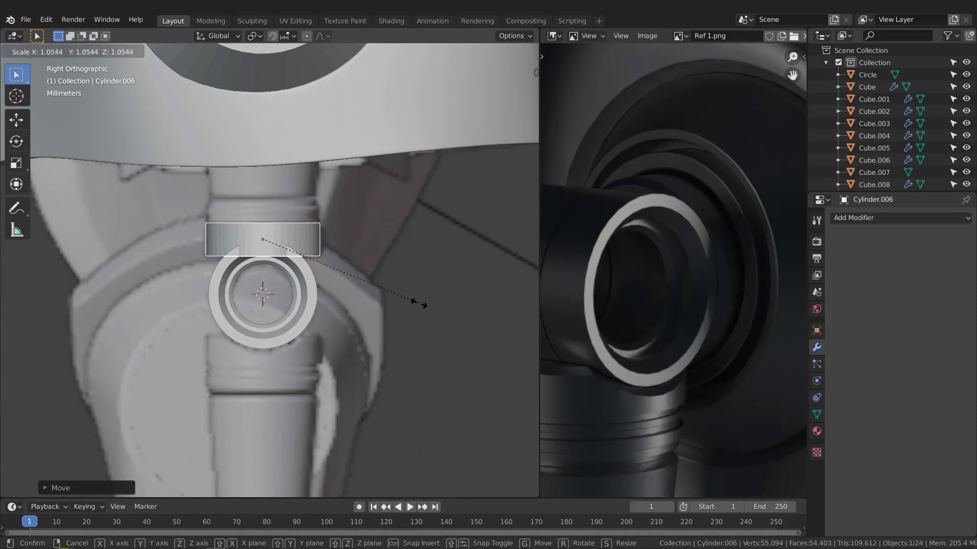
click(419, 305)
- Show the model in wireframe and raise the flat ring slightly along Z to match the blueprint collar
scroll(250, 235, up, 4)
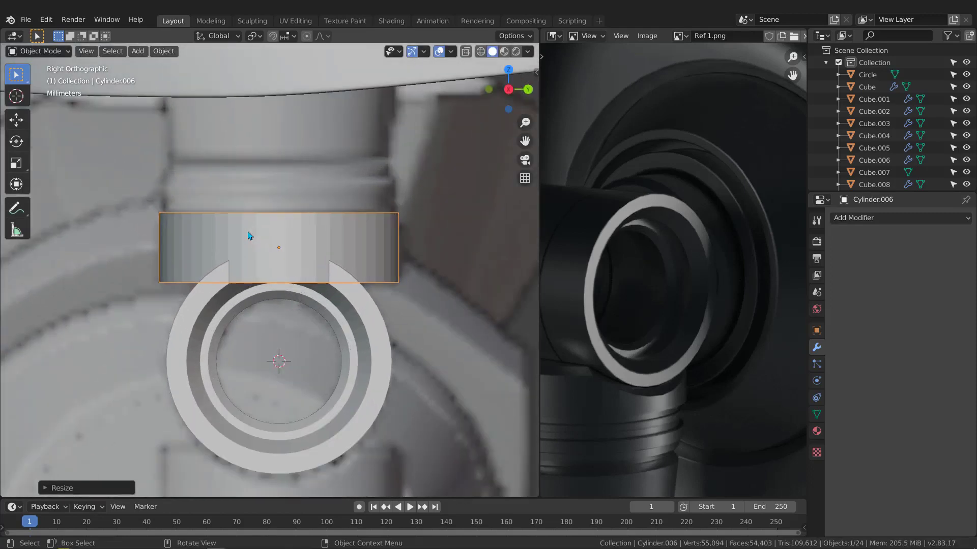
key(z)
click(172, 288)
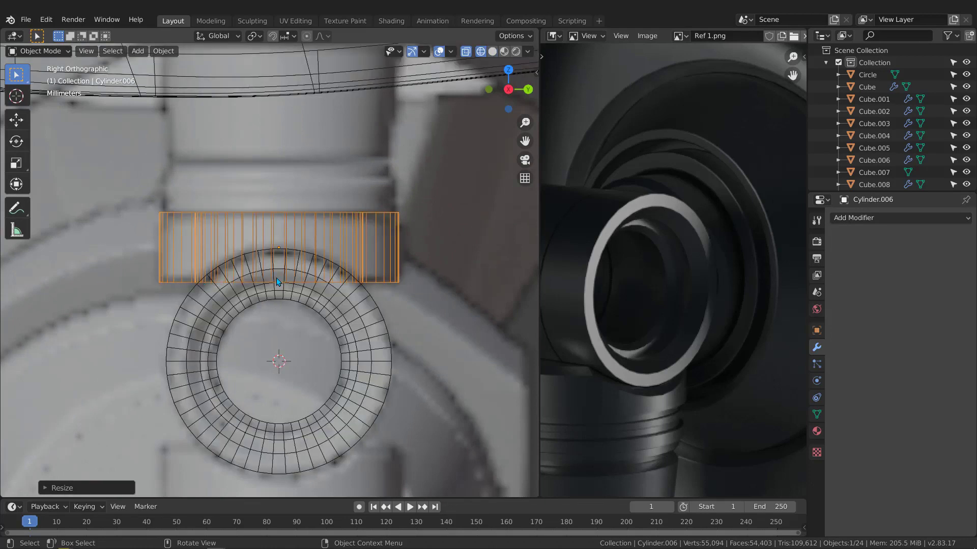
key(g)
key(z)
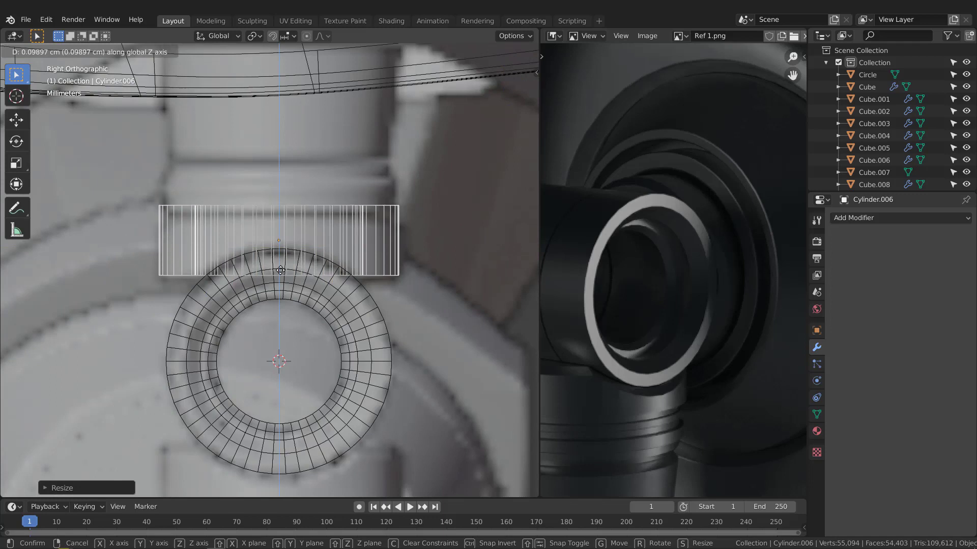
click(279, 272)
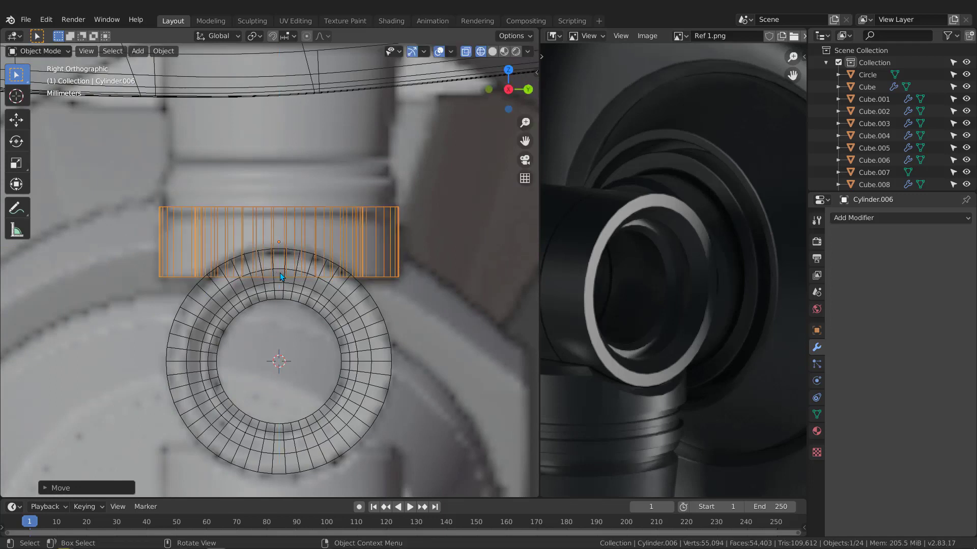
- Return to solid shading and delete the collar ring's inner wall and both flat rim face loops, keeping the outer band
mouse_move(280, 273)
middle_down()
mouse_move(265, 254)
mouse_move(308, 287)
middle_up()
key(shift+z)
scroll(275, 212, up, 2)
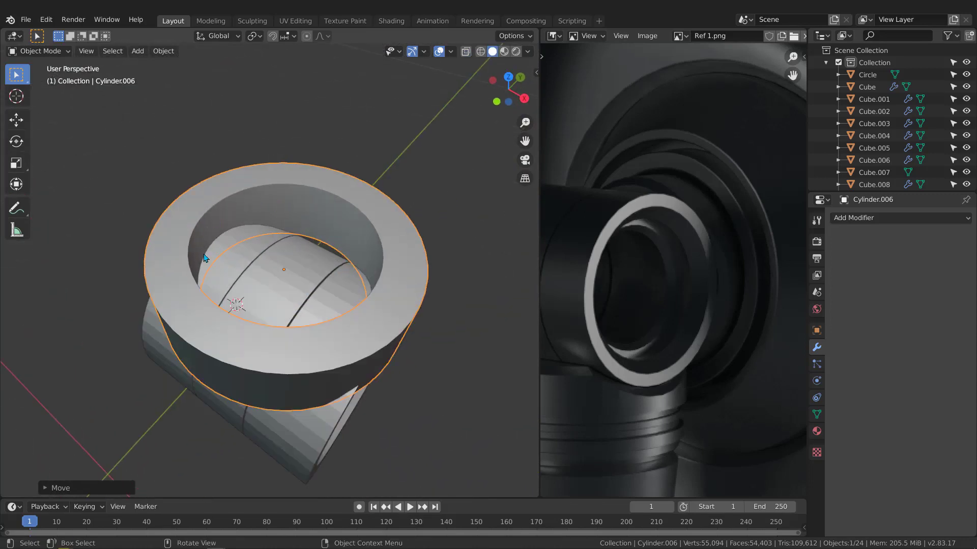
middle_drag(336, 320, 347, 211)
key(Tab)
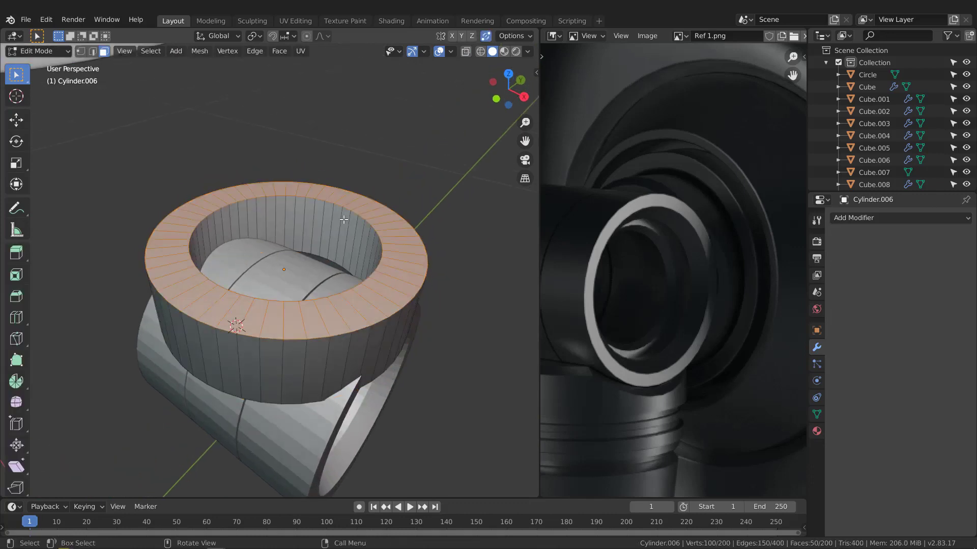
alt+click(319, 219)
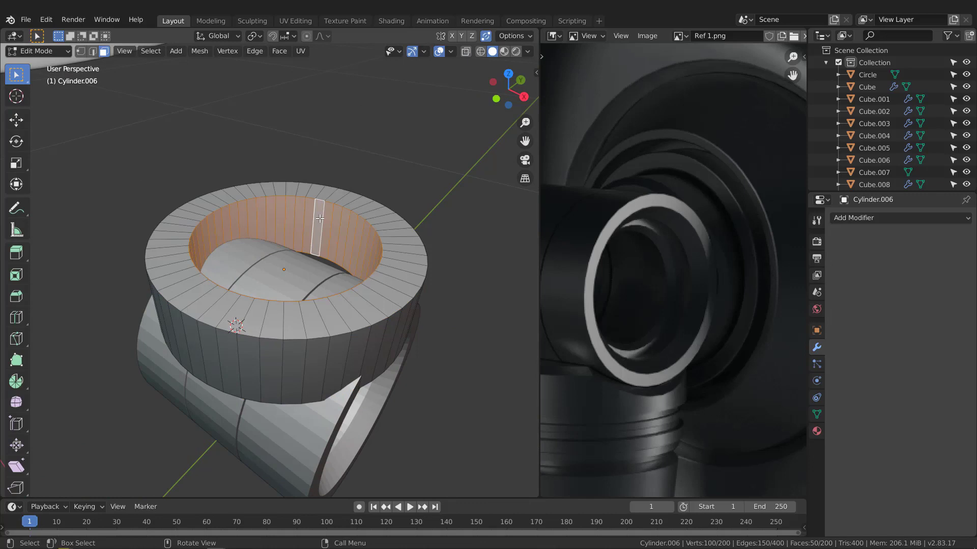
middle_drag(320, 219, 264, 240)
key(ctrl+KP_Add)
key(x)
click(351, 280)
- Fill both open edge loops of the collar's outer band with a single face each
alt+click(256, 232)
key(f)
alt+click(264, 240)
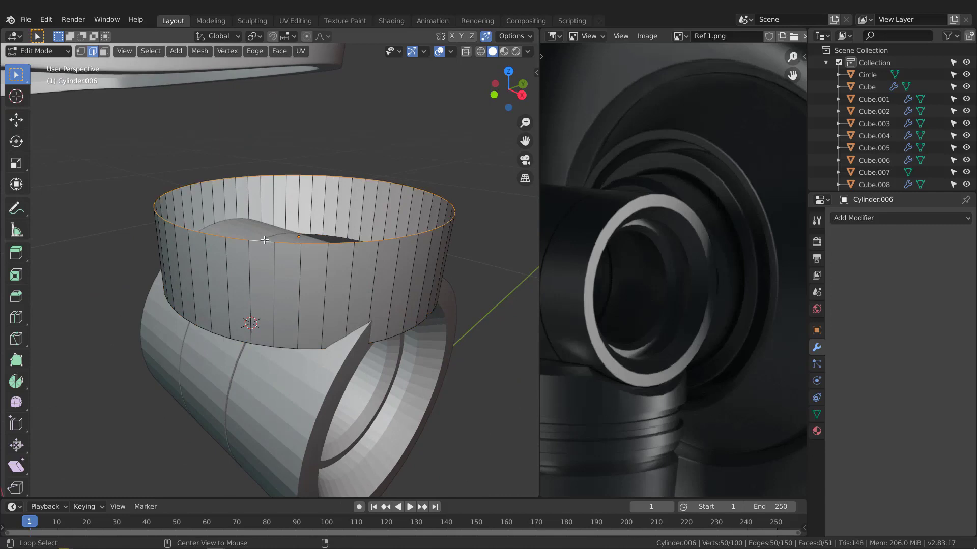
key(f)
mouse_move(336, 221)
middle_down()
mouse_move(323, 204)
mouse_move(320, 230)
mouse_move(287, 211)
mouse_move(351, 226)
mouse_move(321, 239)
middle_up()
scroll(300, 234, down, 3)
key(ctrl+Tab)
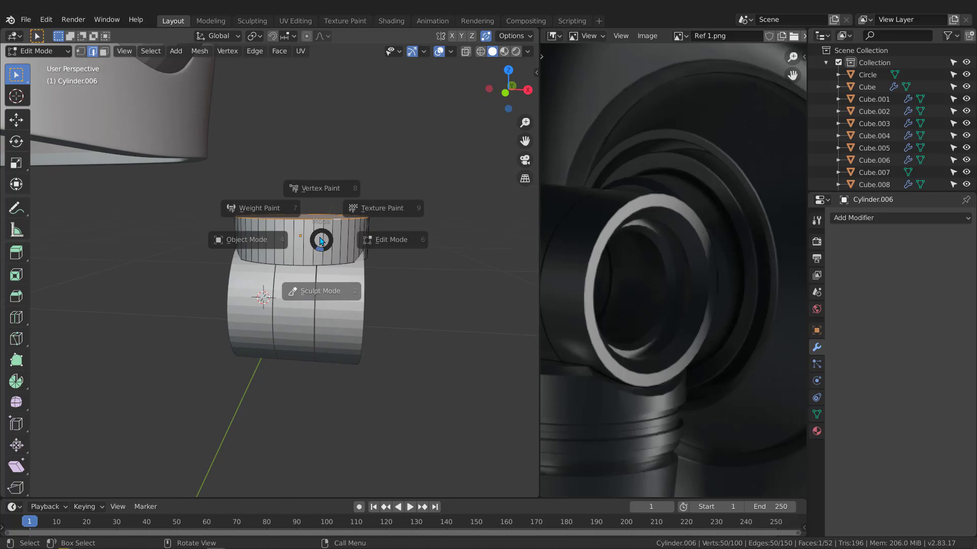
key(Escape)
key(ctrl+Tab)
click(311, 294)
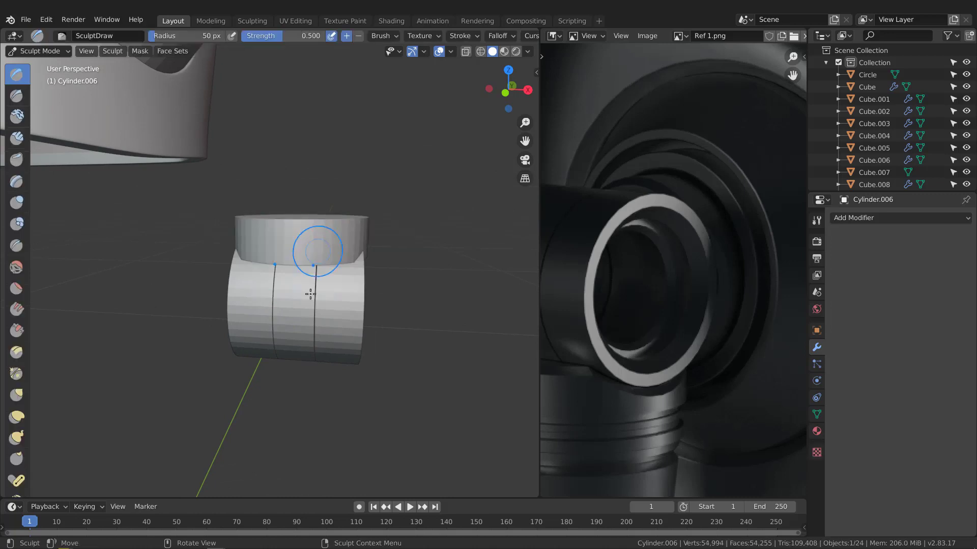
key(Tab)
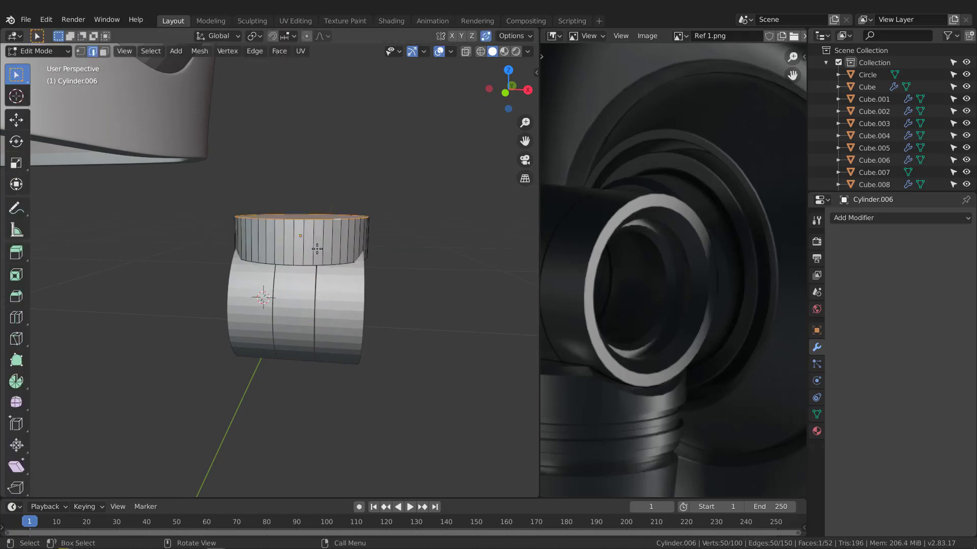
- Switch to Object Mode, duplicate one of the round joint's rings and move the copy along X clear of the joint
key(ctrl+Tab)
click(274, 255)
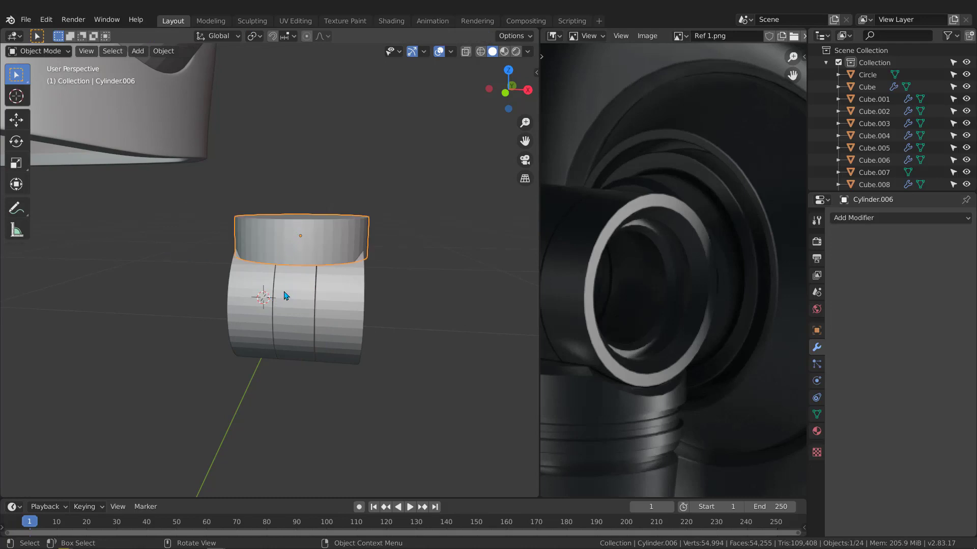
mouse_move(352, 287)
middle_down()
mouse_move(356, 275)
mouse_move(358, 291)
middle_up()
key(shift+d)
key(x)
click(467, 291)
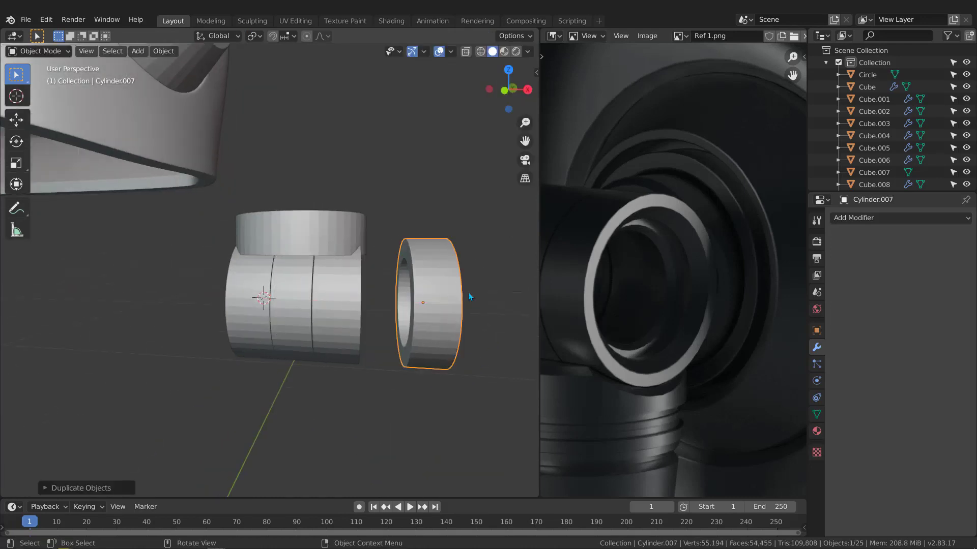
- Delete the face loop forming the inner wall of the duplicated ring
middle_drag(468, 292, 348, 257)
key(Tab)
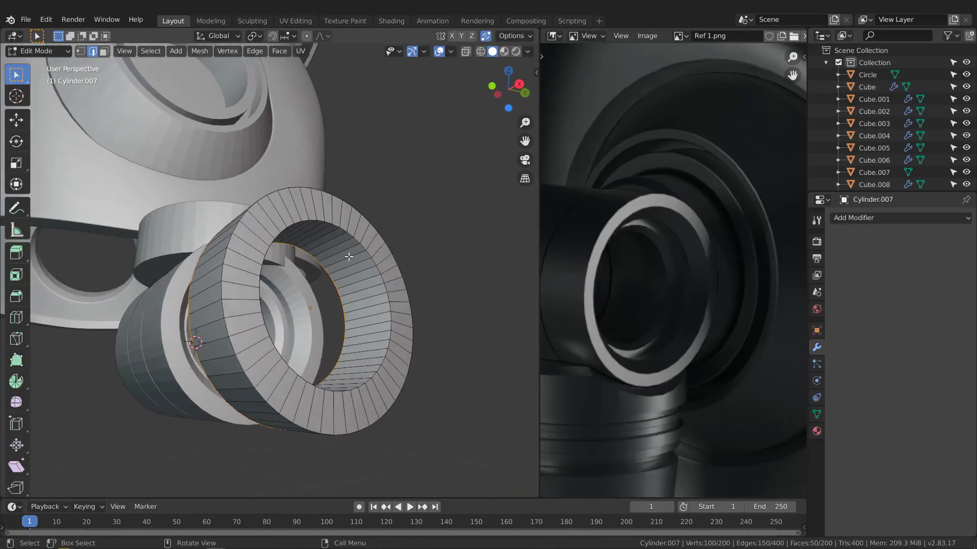
key(3)
alt+click(345, 245)
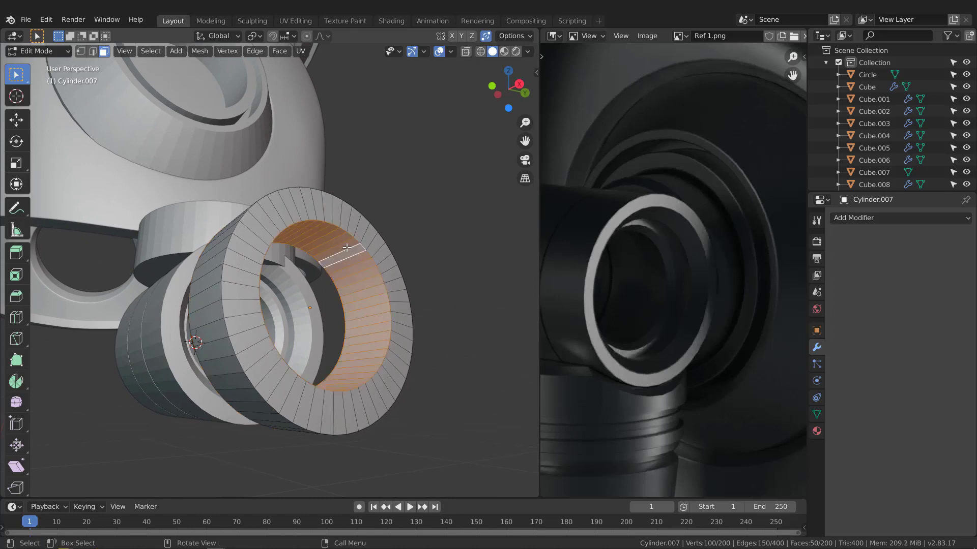
middle_drag(346, 248, 346, 253)
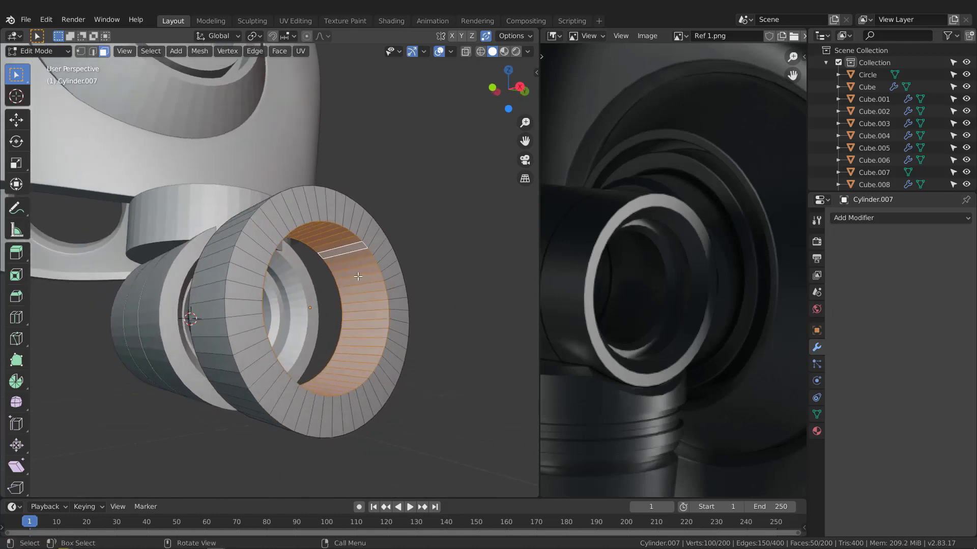
key(x)
click(357, 277)
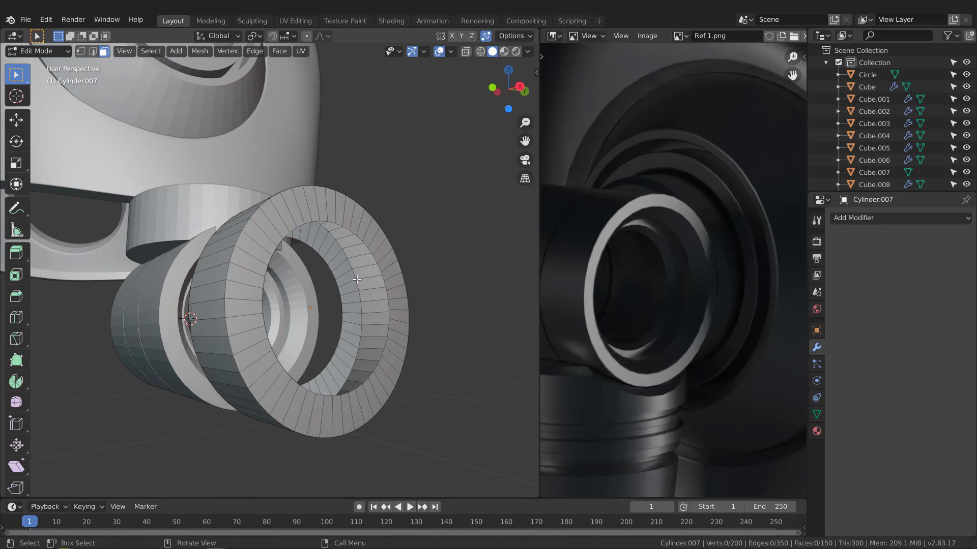
- Fill the hole on each side of the duplicated ring with a face to make it a closed disc
alt+click(331, 270)
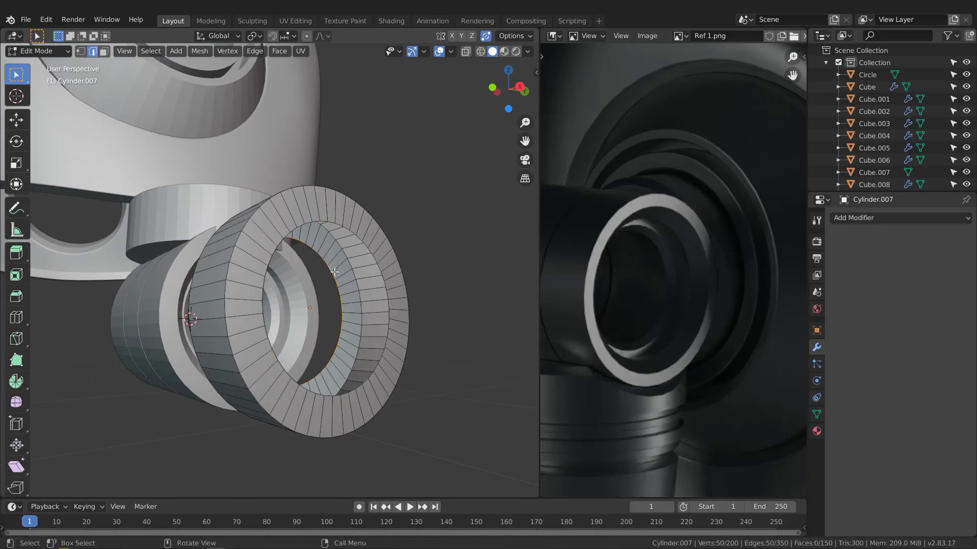
scroll(330, 267, up, 2)
middle_drag(330, 267, 339, 286)
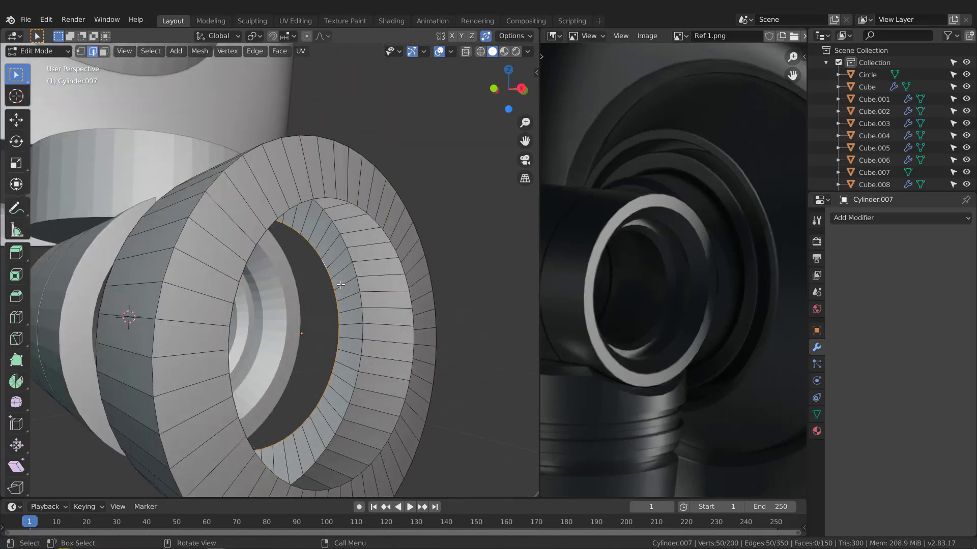
key(f)
alt+click(396, 246)
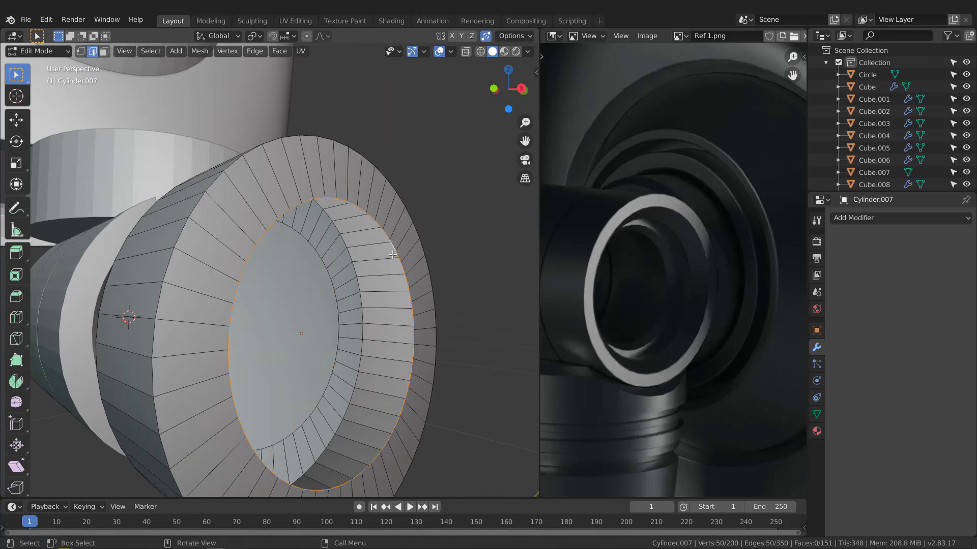
scroll(393, 254, down, 3)
key(f)
middle_drag(388, 262, 437, 277)
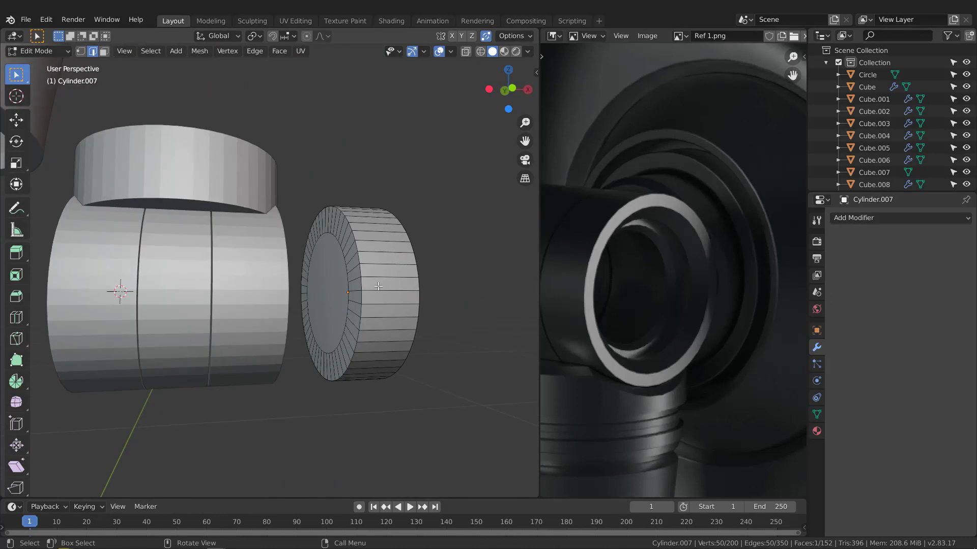
- Dissolve the rim and cap faces on each side of the disc into one flat face per side
mouse_move(356, 282)
middle_down()
mouse_move(274, 283)
mouse_move(351, 278)
mouse_move(390, 292)
mouse_move(366, 294)
mouse_move(363, 279)
mouse_move(366, 294)
middle_up()
key(ctrl+KP_Add)
key(ctrl+KP_Add)
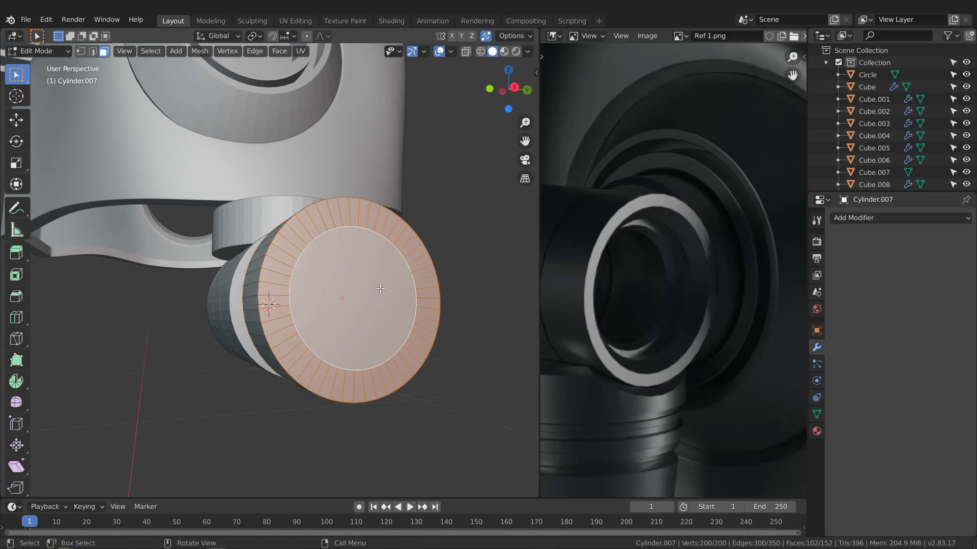
key(x)
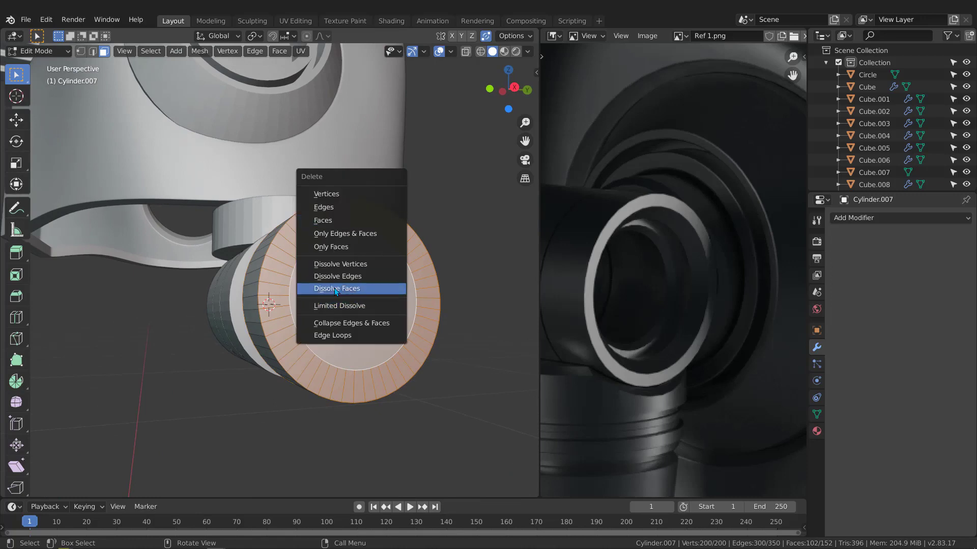
click(335, 289)
middle_drag(335, 290, 375, 293)
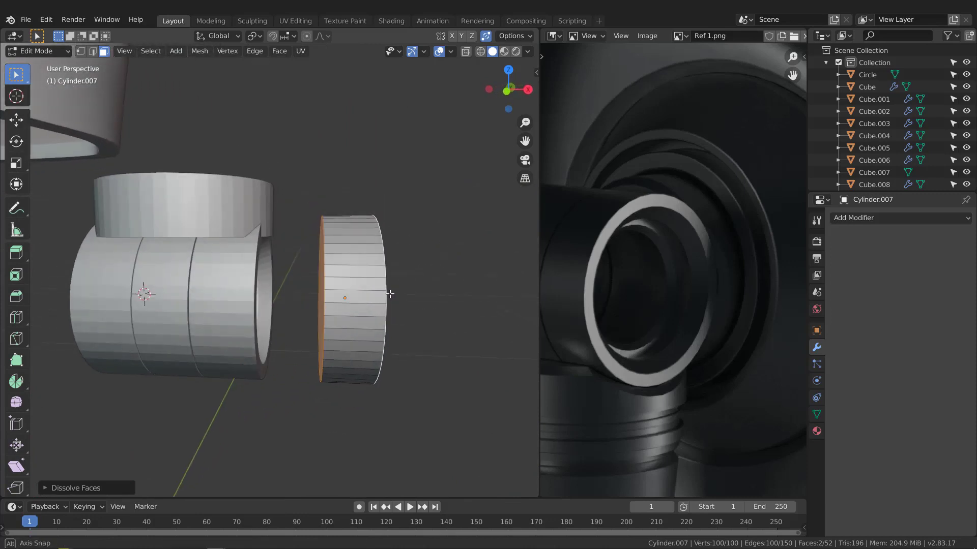
- Extrude the disc's outward end face along X to form a long solid cylinder
click(362, 280)
click(367, 286)
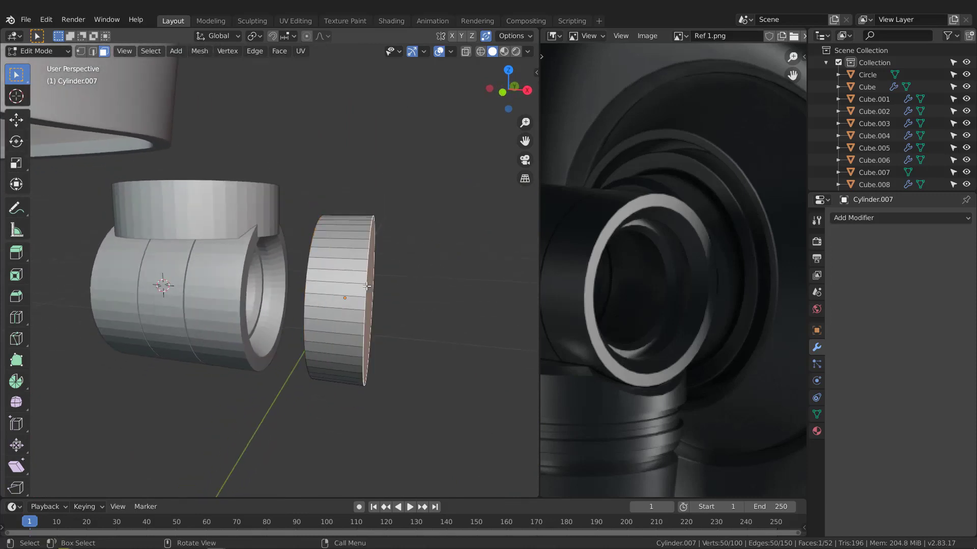
scroll(395, 297, down, 3)
key(e)
key(x)
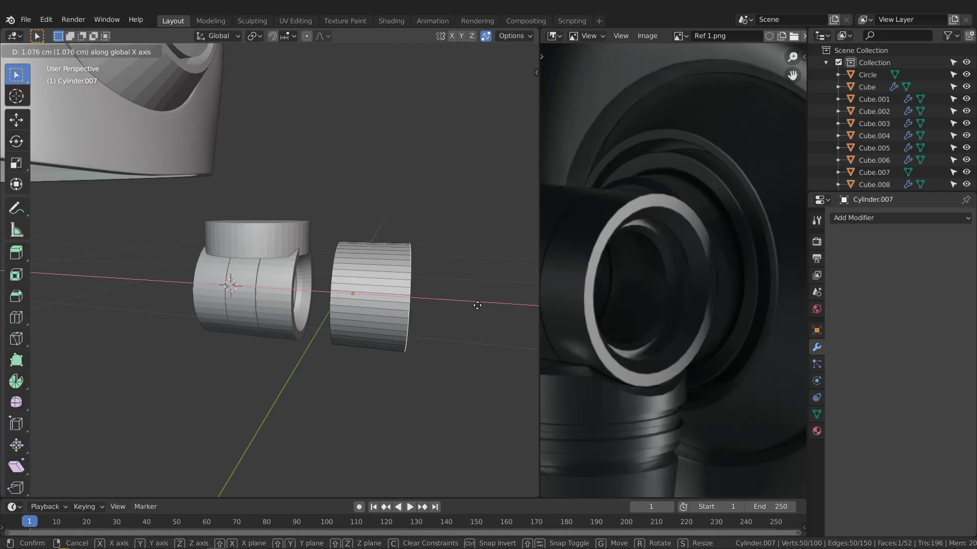
click(533, 312)
- Move the long cylinder back along X so that it passes through the whole joint beneath the collar
scroll(448, 300, down, 2)
middle_drag(385, 296, 433, 300)
key(Tab)
key(g)
key(x)
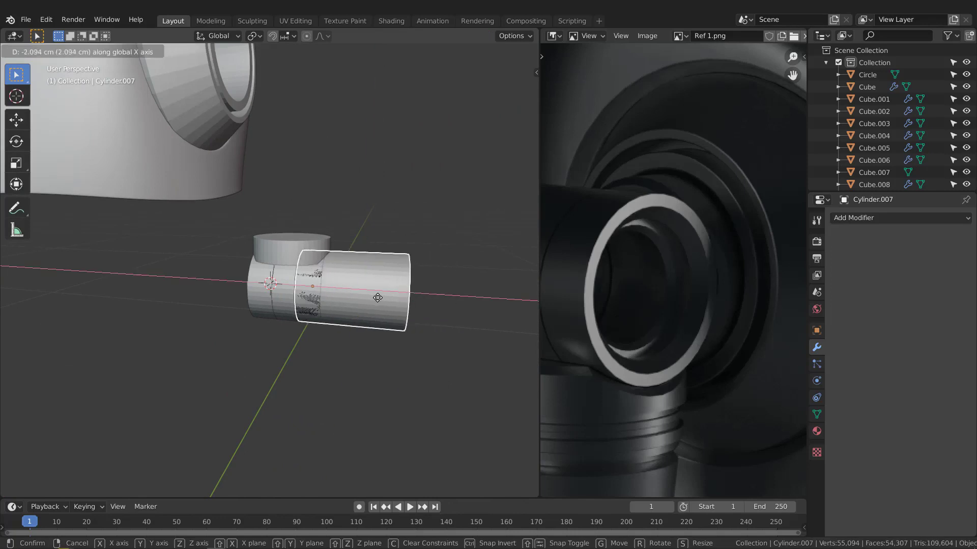
click(324, 298)
- Check the overlap in the right view, then subtract the long cylinder from the collar with a Bool Tool Difference
middle_drag(324, 298, 316, 213)
scroll(249, 248, up, 1)
scroll(304, 255, down, 2)
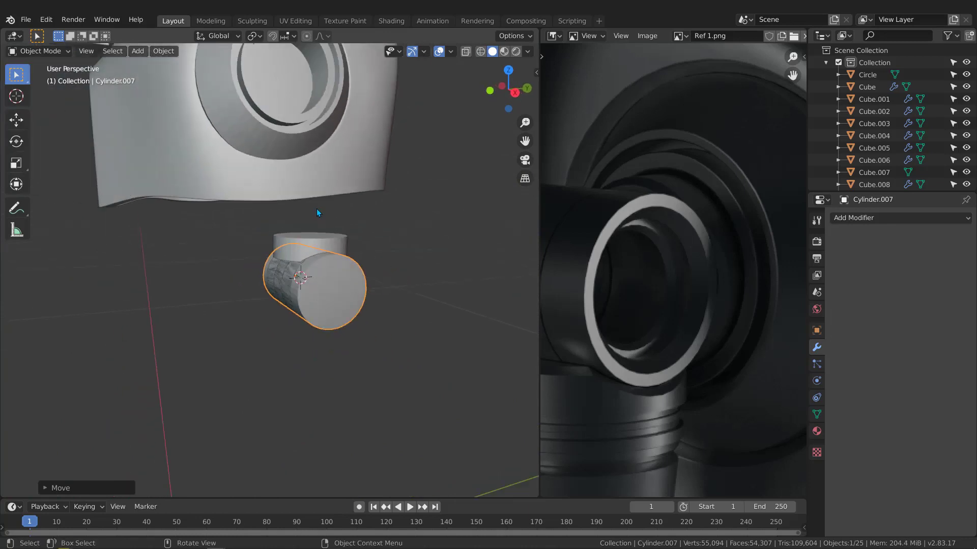
key(KP_3)
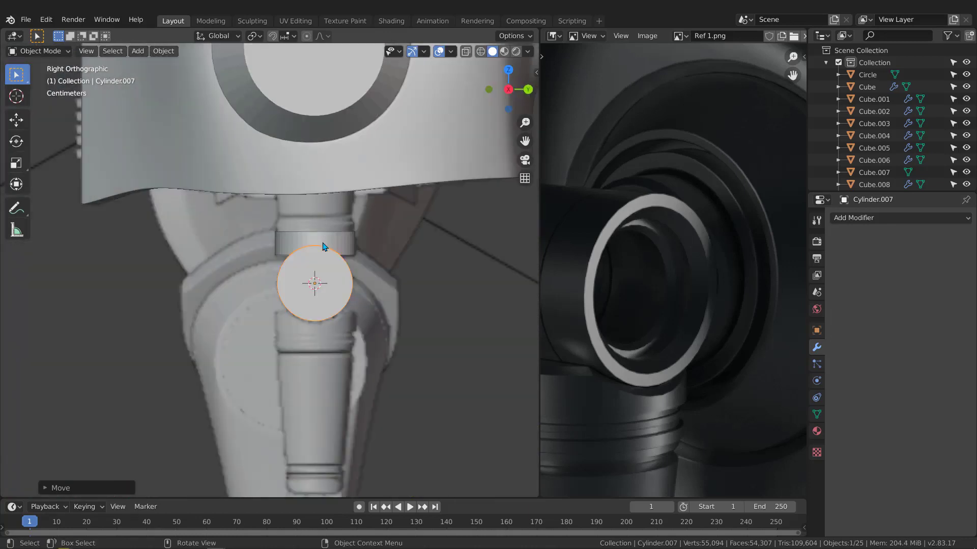
scroll(323, 247, up, 4)
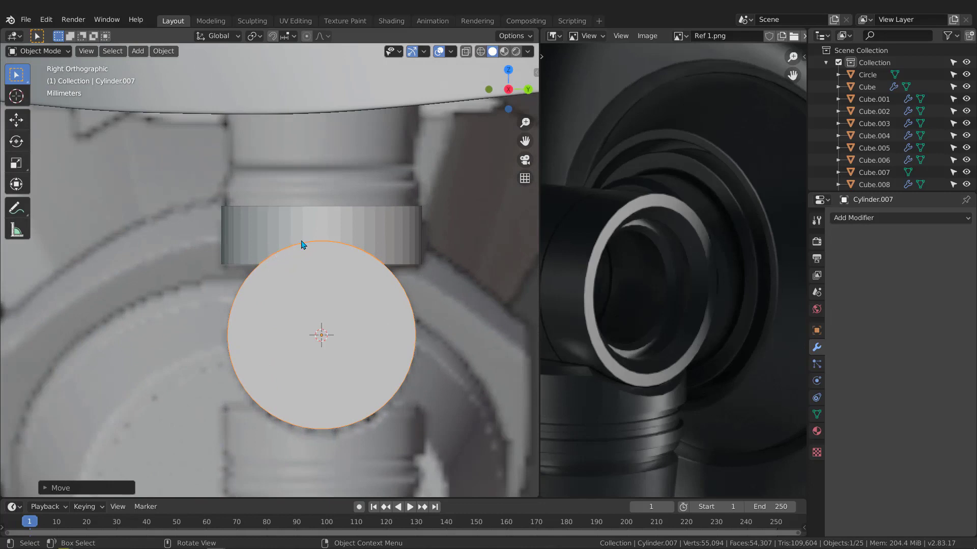
mouse_move(304, 261)
middle_down()
mouse_move(285, 276)
mouse_move(331, 262)
mouse_move(308, 246)
middle_up()
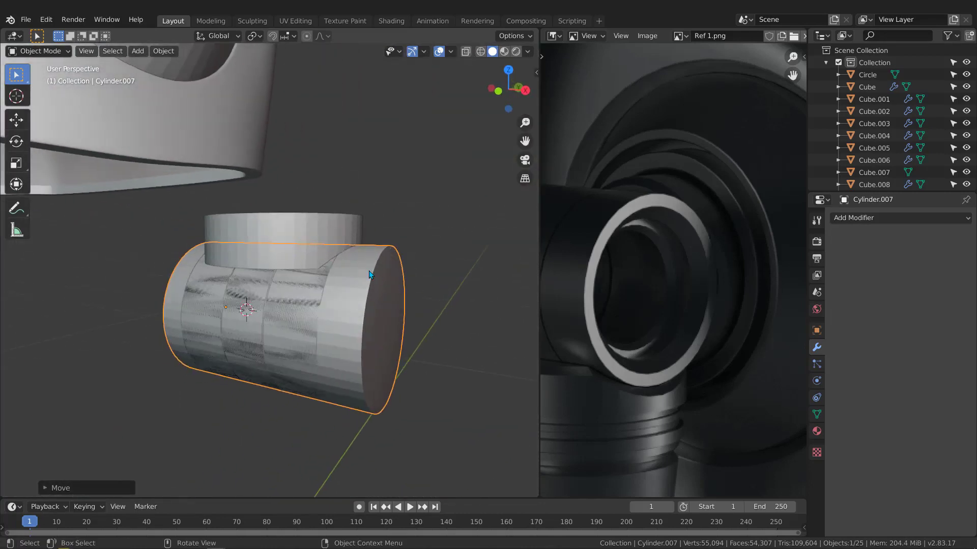
shift+click(308, 227)
middle_drag(380, 248, 380, 249)
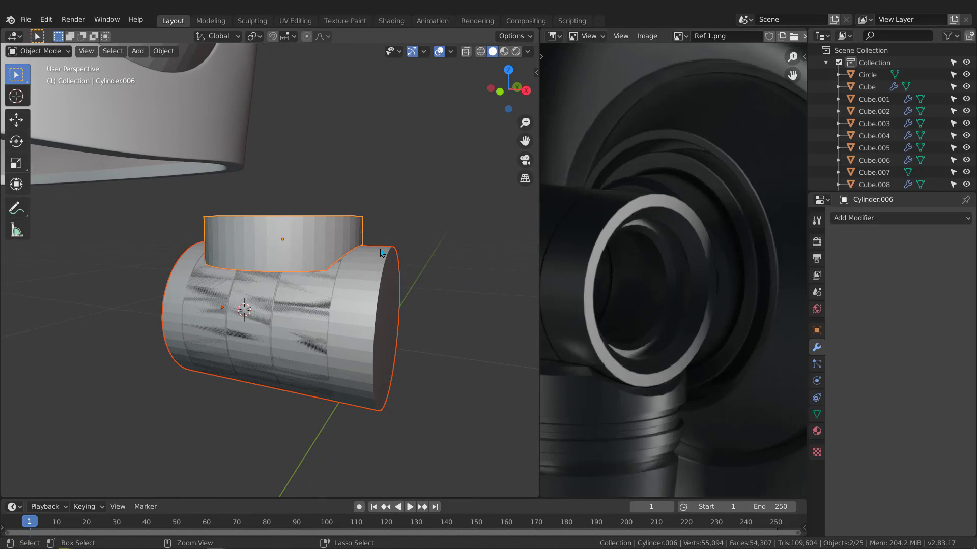
key(ctrl+minus)
mouse_move(380, 249)
middle_down()
mouse_move(257, 238)
mouse_move(320, 257)
mouse_move(392, 258)
mouse_move(380, 252)
mouse_move(386, 242)
middle_up()
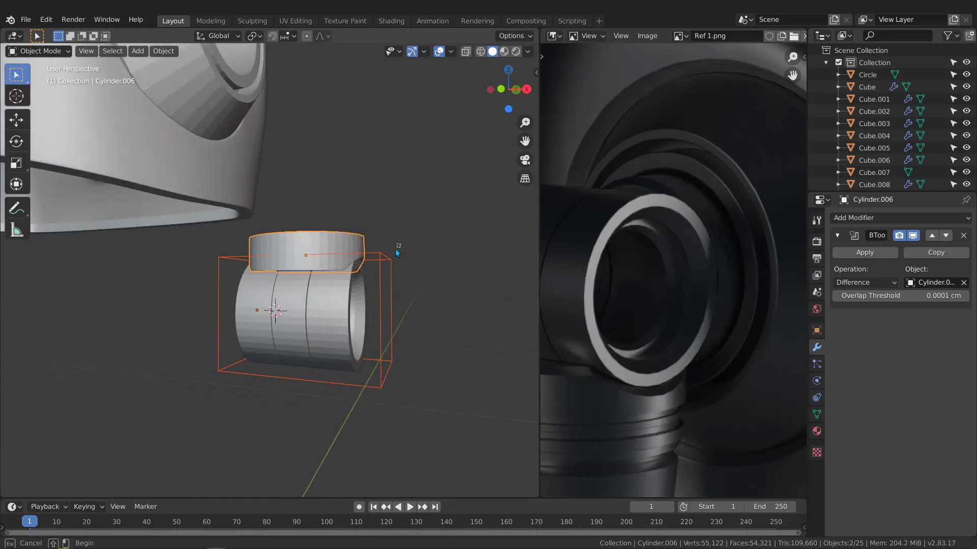
- Bake the collar's Boolean cut with Visual Geometry to Mesh and delete the cutter cylinder
drag(397, 250, 383, 279)
shift+click(348, 241)
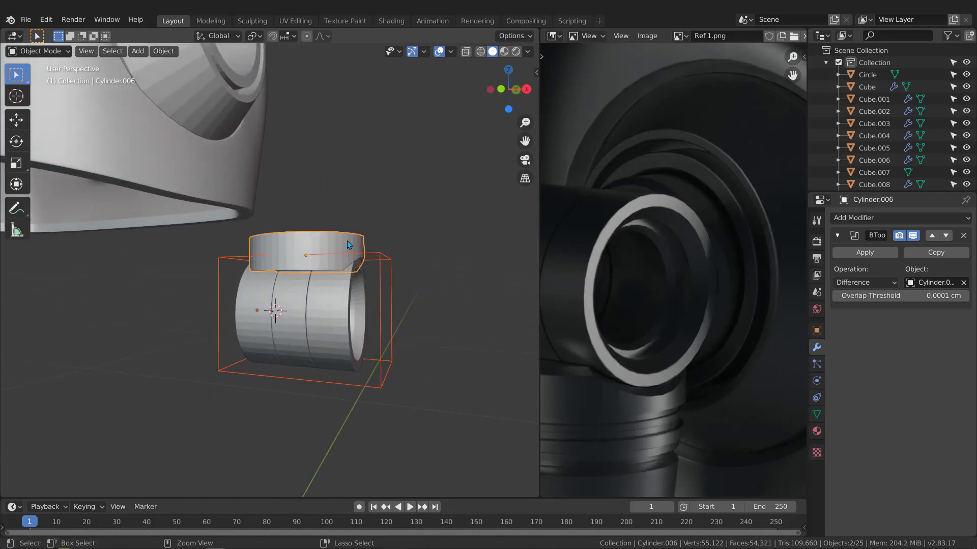
key(ctrl+a)
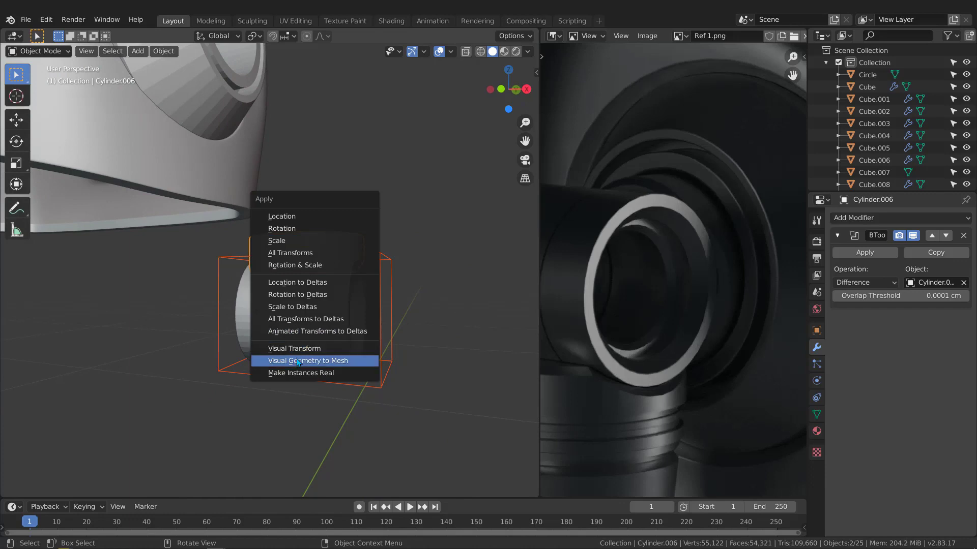
click(297, 362)
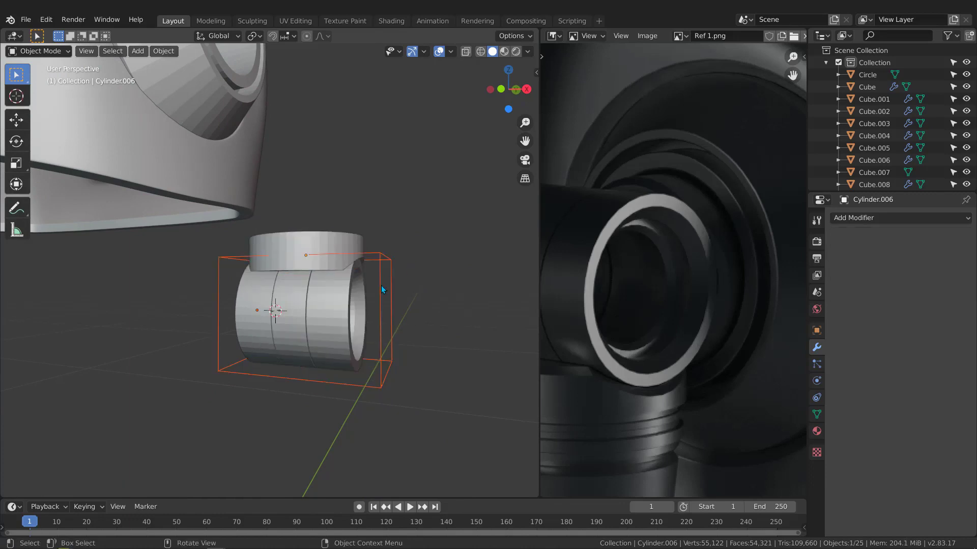
key(Delete)
middle_drag(383, 289, 314, 226)
- Isolate the collar in local view and open its mesh in Edit Mode at the curved underside cut
click(344, 254)
scroll(349, 226, up, 2)
key(slash)
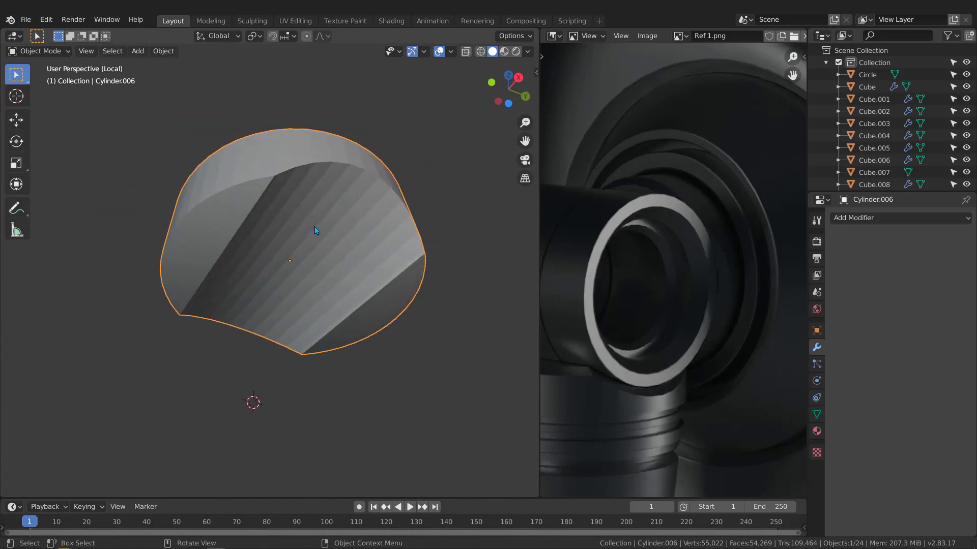
key(Tab)
middle_drag(326, 185, 319, 181)
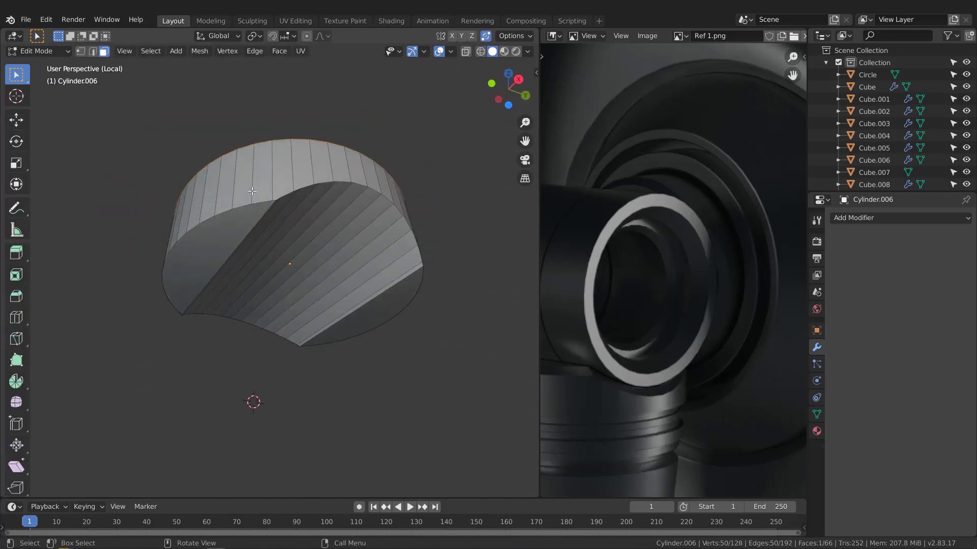
scroll(252, 191, up, 3)
middle_drag(297, 152, 298, 153)
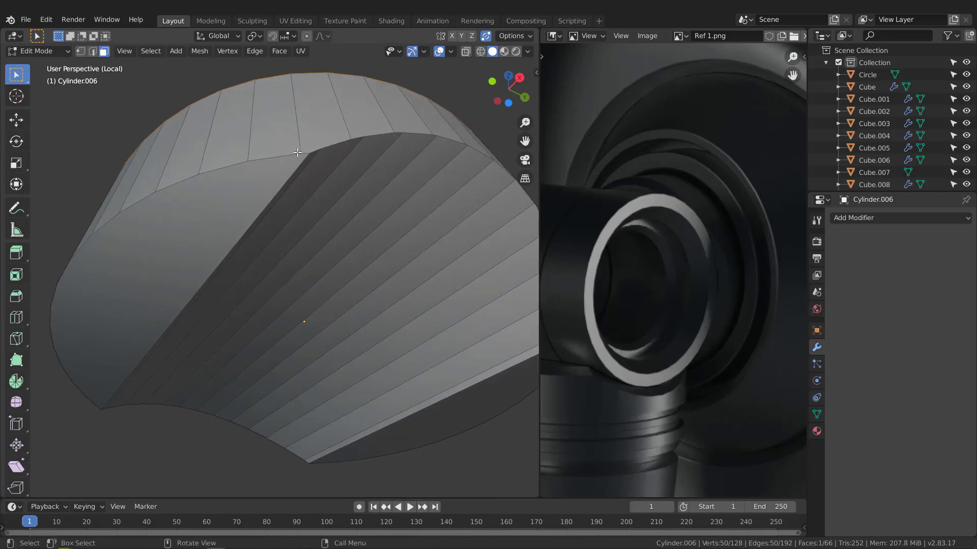
- Select the collar's entire lower rim, following both flat ends and both curved edges of the cut as an edge path
alt+click(279, 154)
scroll(280, 154, down, 2)
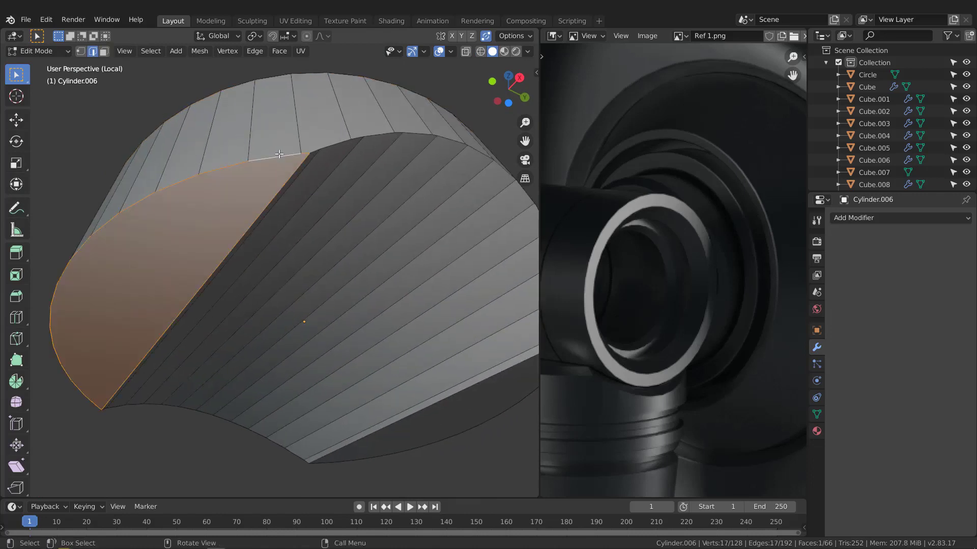
click(283, 154)
scroll(293, 153, up, 2)
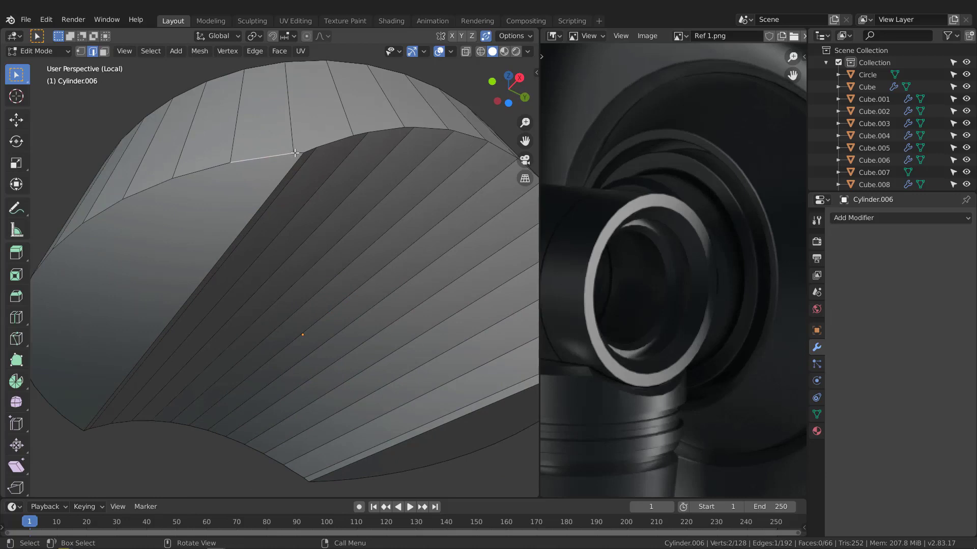
scroll(291, 169, down, 4)
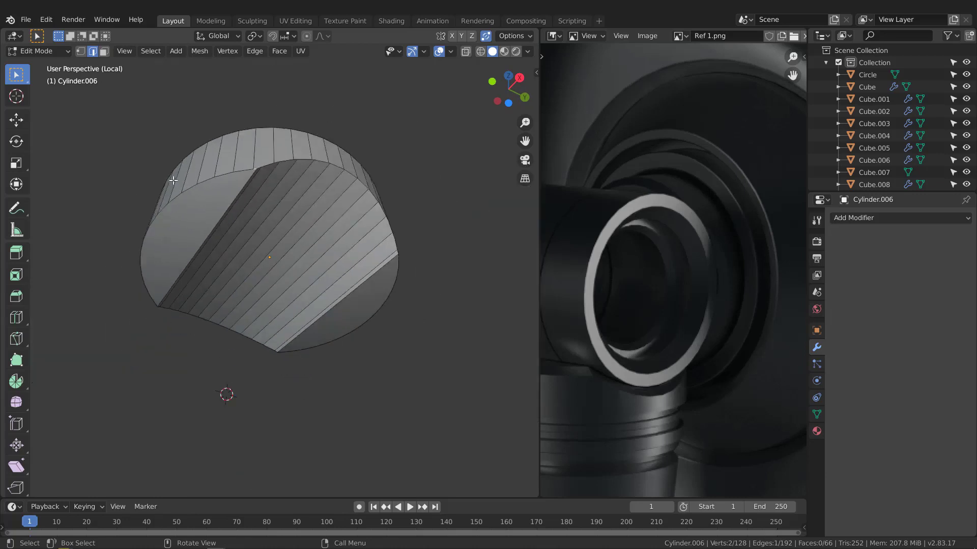
middle_drag(86, 137, 366, 109)
ctrl+click(328, 133)
ctrl+click(321, 133)
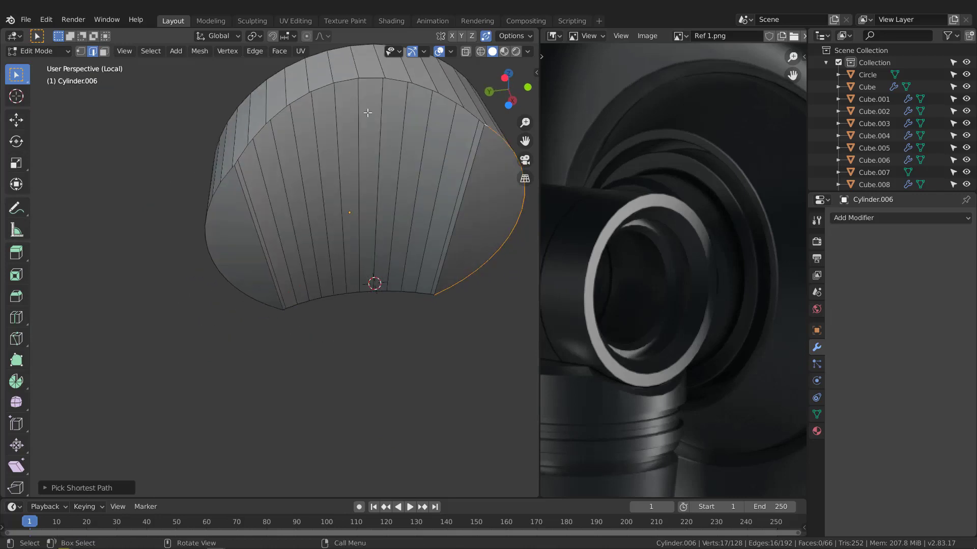
ctrl+click(244, 151)
middle_drag(244, 151, 253, 200)
ctrl+click(221, 210)
middle_drag(164, 137, 403, 279)
ctrl+click(461, 183)
middle_drag(462, 183, 438, 182)
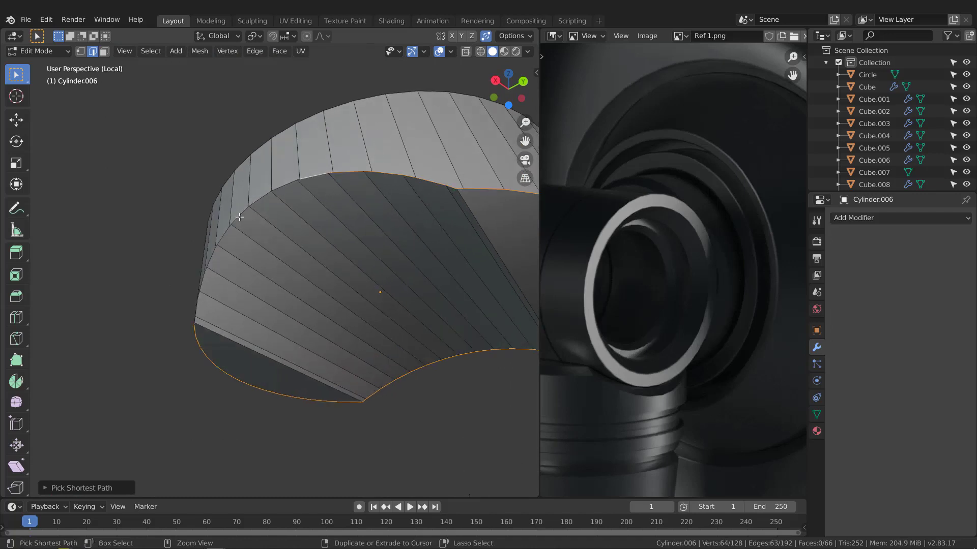
middle_drag(239, 217, 357, 200)
ctrl+click(339, 181)
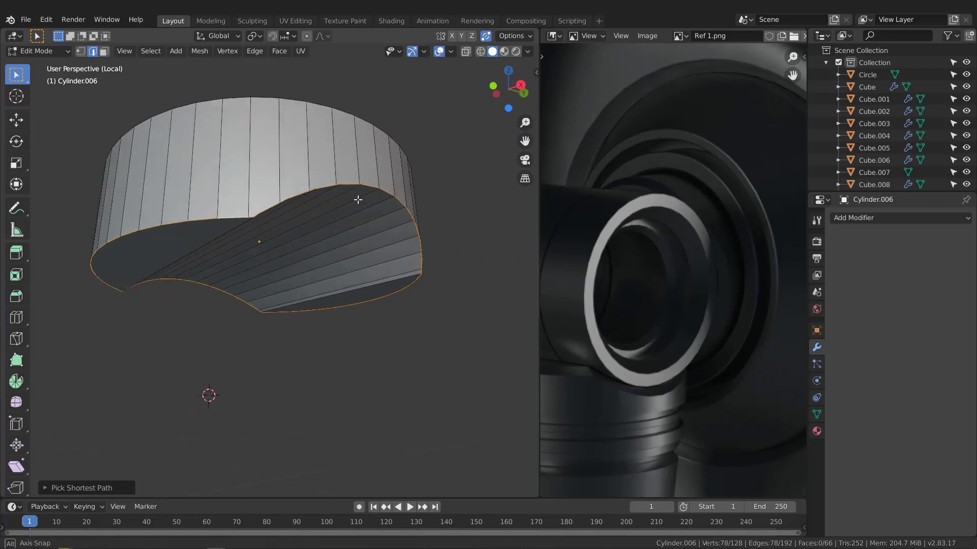
- Try to bevel the selected rim edges and inspect the closely spaced vertices at the cut's corner
key(ctrl+b)
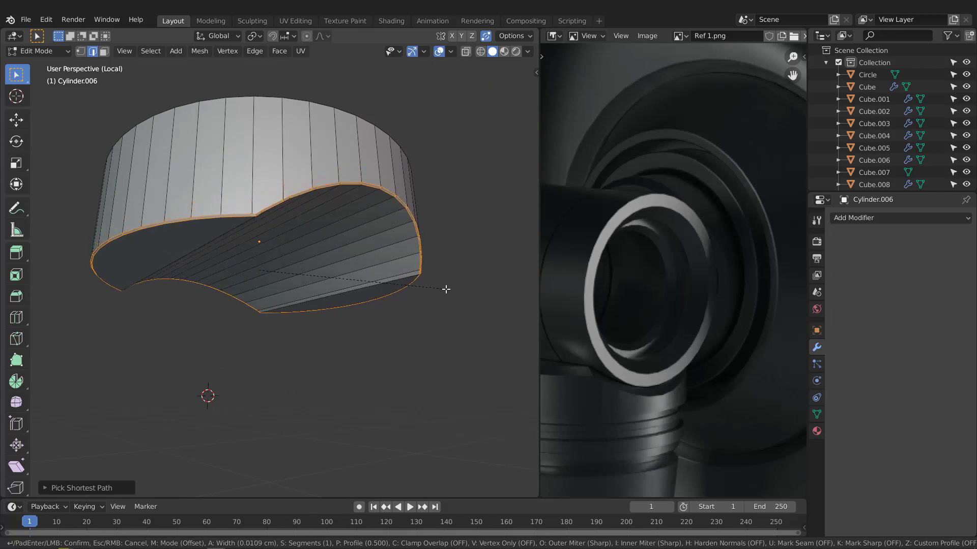
right_click(438, 292)
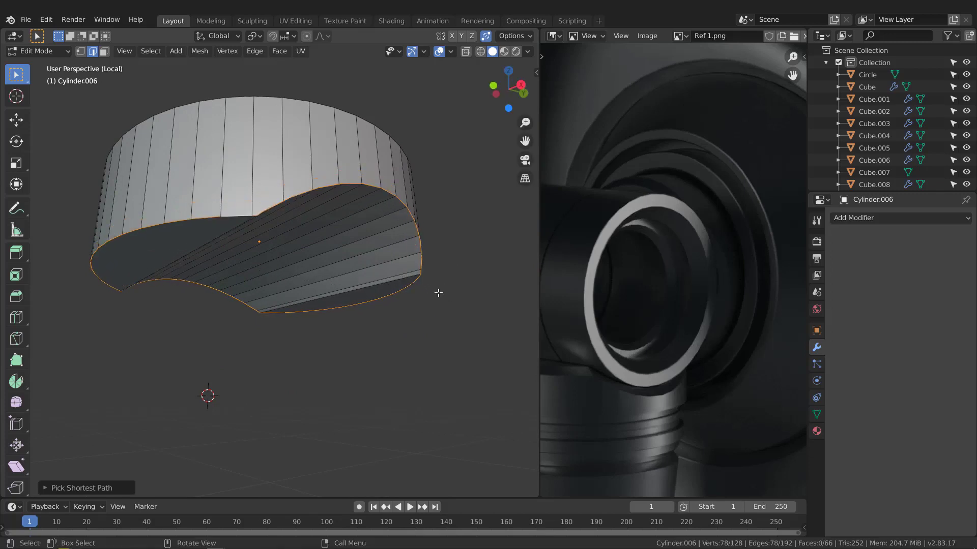
middle_drag(174, 198, 215, 188)
scroll(200, 137, up, 6)
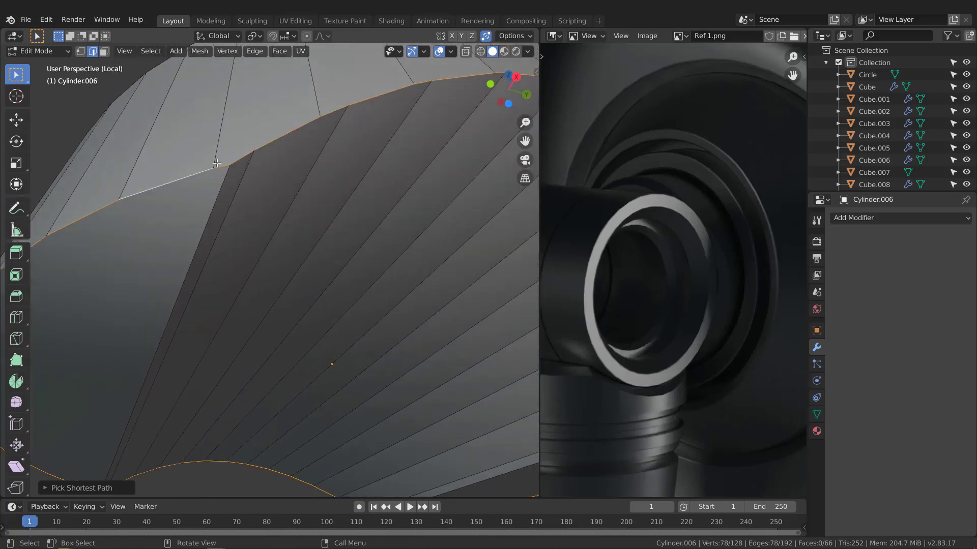
scroll(231, 168, down, 6)
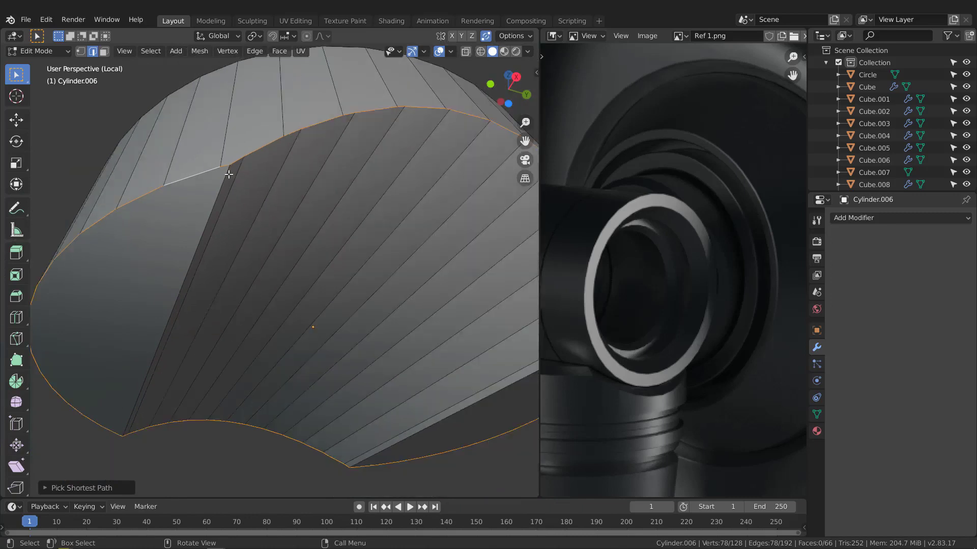
scroll(247, 153, up, 1)
scroll(248, 150, up, 1)
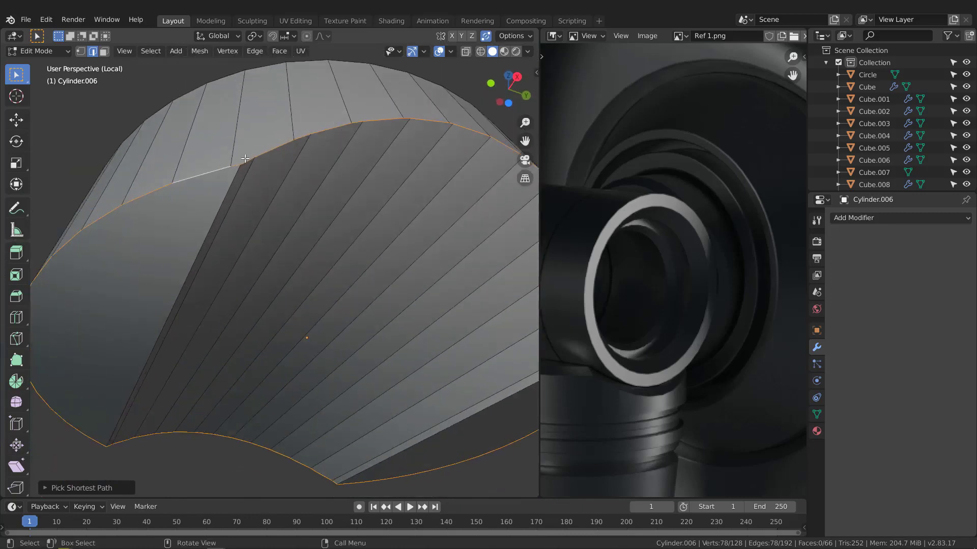
- Try to vertex-slide the corner vertex of the cut onto the neighbouring rim vertex
key(1)
click(232, 164)
mouse_move(256, 167)
middle_down()
mouse_move(242, 179)
mouse_move(227, 146)
mouse_move(246, 165)
mouse_move(260, 160)
middle_up()
key(shift+v)
click(215, 174)
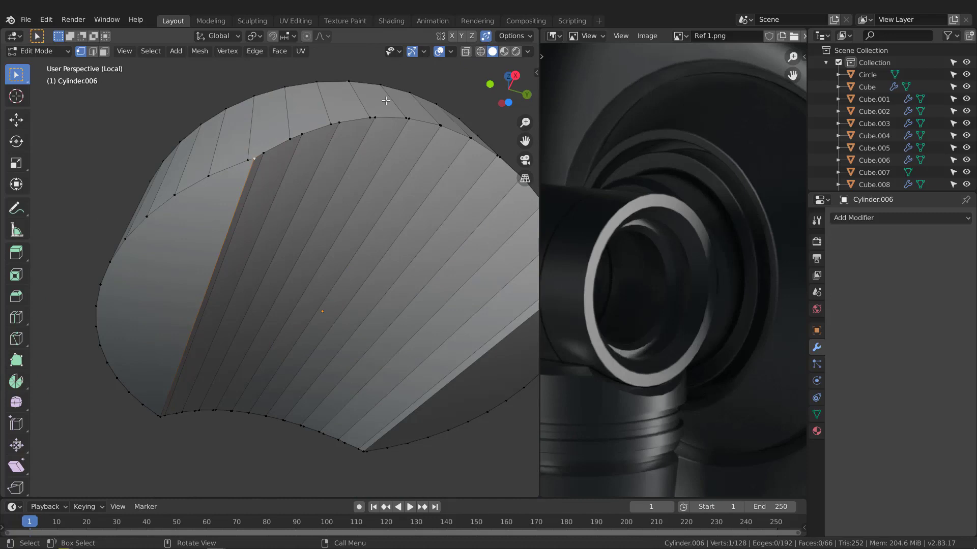
scroll(263, 143, up, 1)
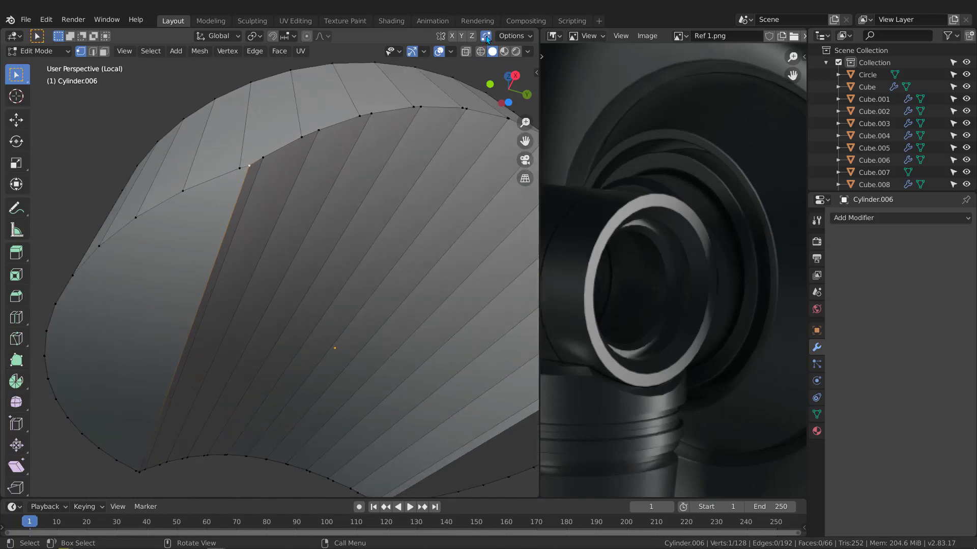
- Check the Auto Merge setting and its merge threshold in the mesh editing options
click(516, 39)
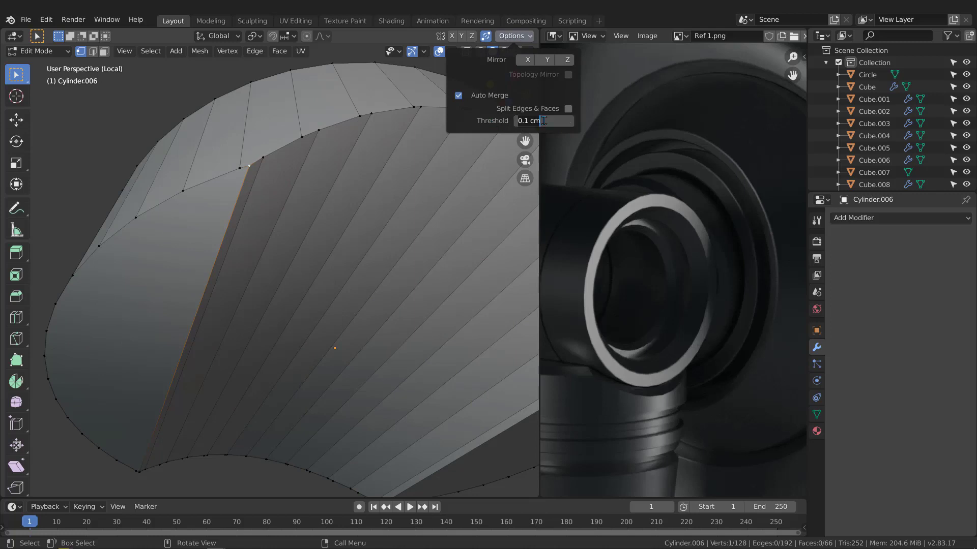
click(460, 115)
drag(532, 122, 516, 122)
key(Return)
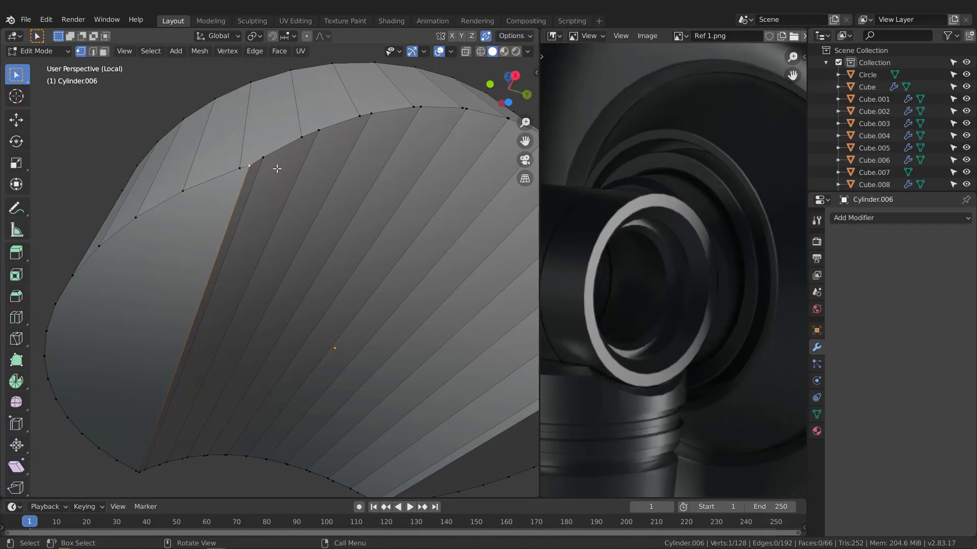
- Slide the first corner vertex of the curved cut along the rim so it merges with the adjacent vertex
scroll(254, 163, up, 1)
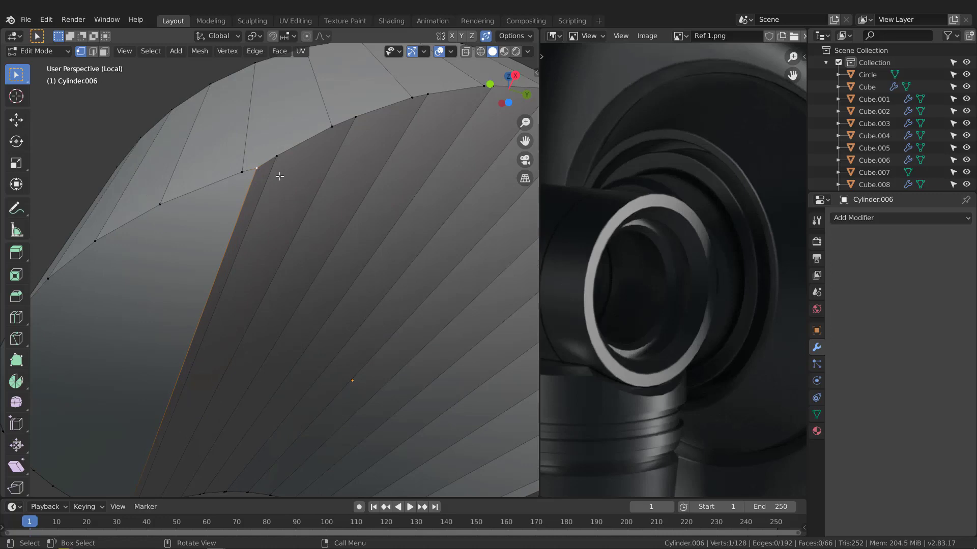
key(g)
key(g)
click(227, 189)
- Slide the corner vertex at the second end of the cut onto its neighbouring rim vertex to merge them
scroll(279, 198, down, 3)
middle_drag(279, 203, 291, 225)
shift+middle_drag(290, 225, 319, 308)
scroll(224, 203, up, 7)
click(204, 205)
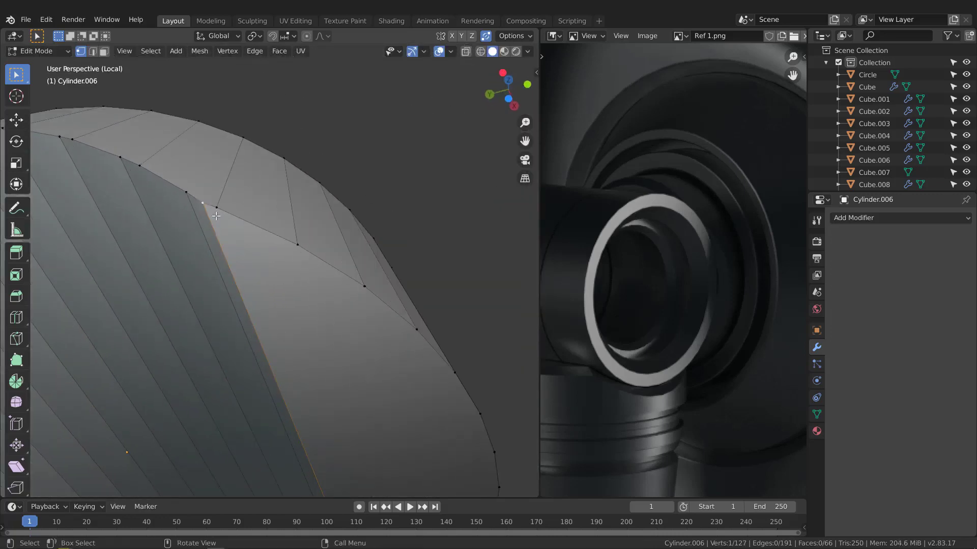
key(g)
key(g)
click(301, 165)
- Merge the third cut corner's vertex into the adjacent rim vertex by sliding it along the edge
scroll(301, 166, down, 4)
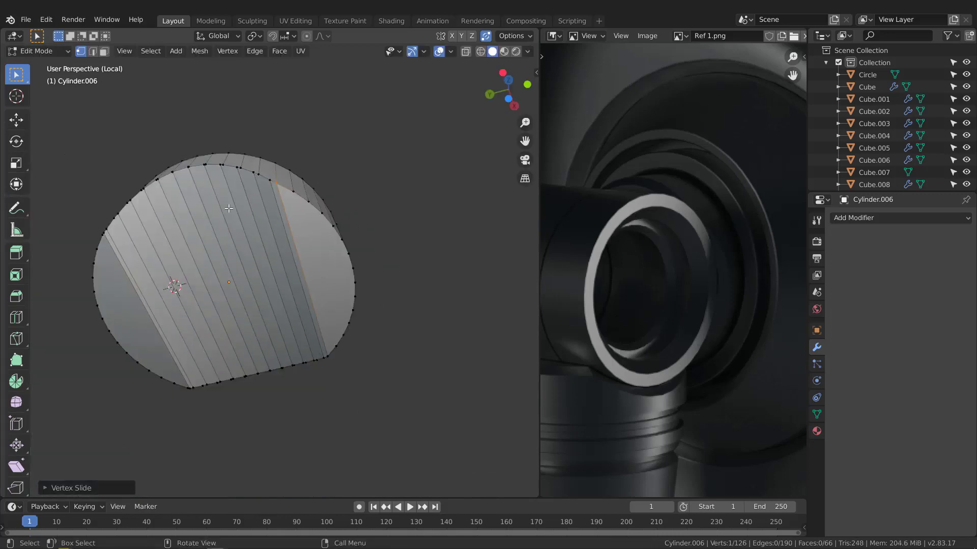
shift+middle_drag(218, 221, 368, 256)
scroll(189, 155, up, 4)
shift+middle_drag(190, 159, 236, 169)
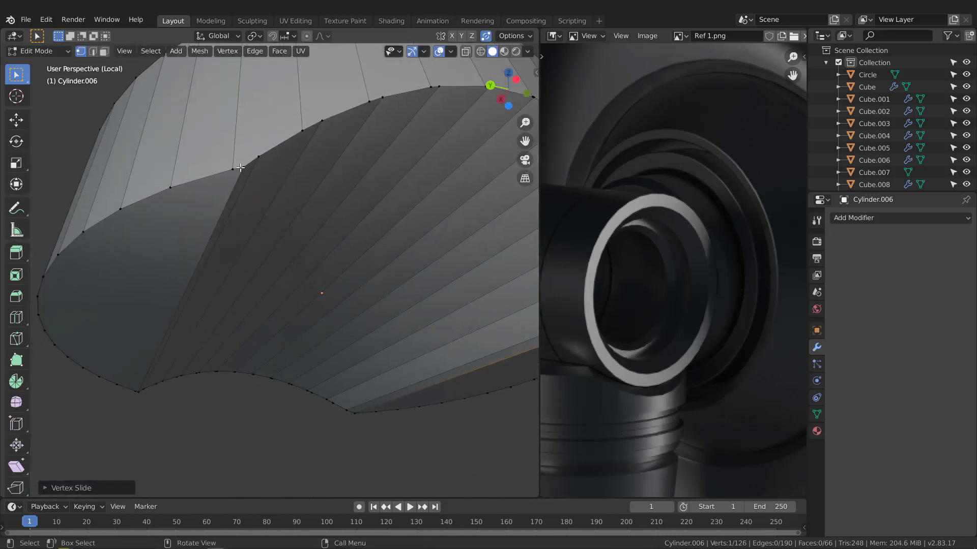
click(244, 178)
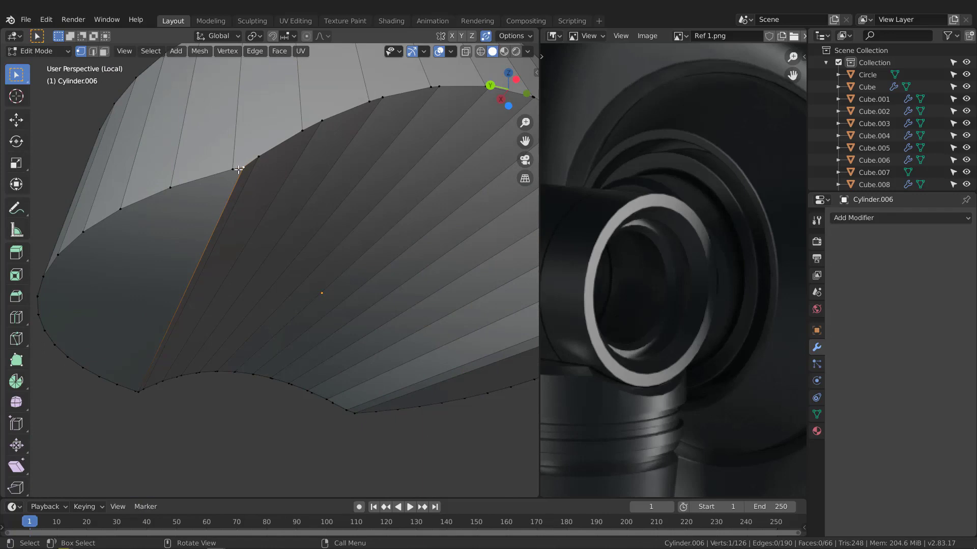
key(g)
key(g)
click(157, 171)
- Slide the last remaining corner vertex of the cut onto the rim vertex beside it to merge the pair
scroll(157, 170, down, 3)
middle_drag(165, 178, 305, 229)
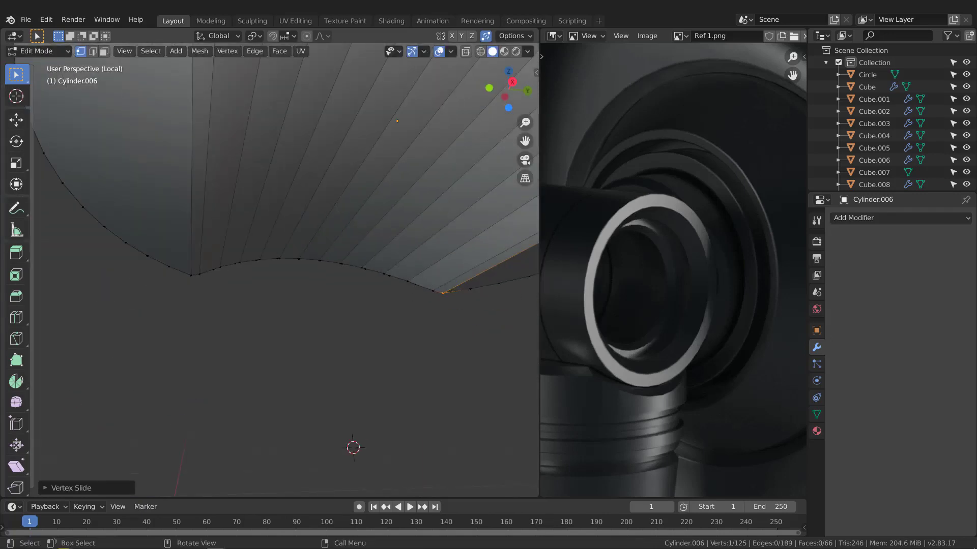
middle_drag(299, 283, 249, 177)
scroll(411, 184, up, 3)
click(406, 196)
middle_drag(407, 196, 392, 195)
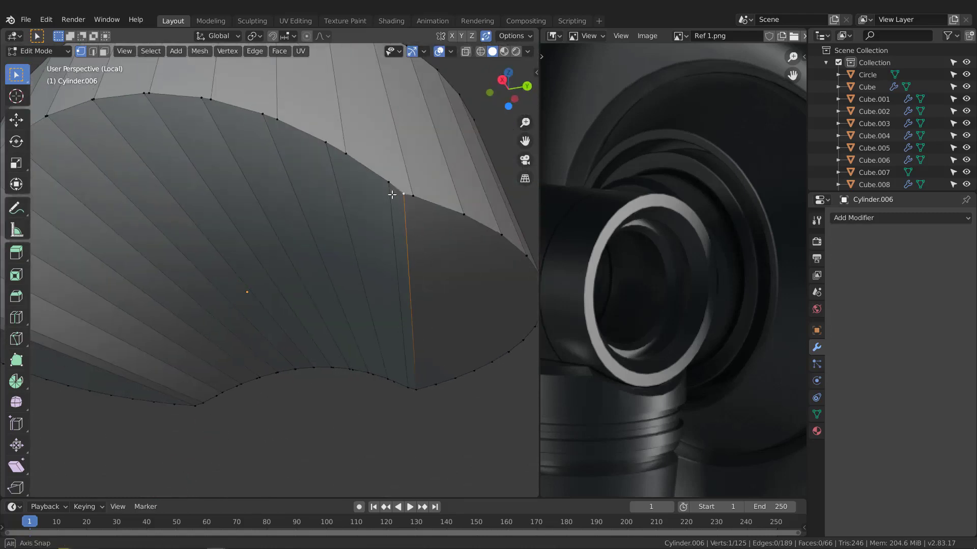
key(g)
key(g)
click(481, 211)
scroll(399, 209, down, 2)
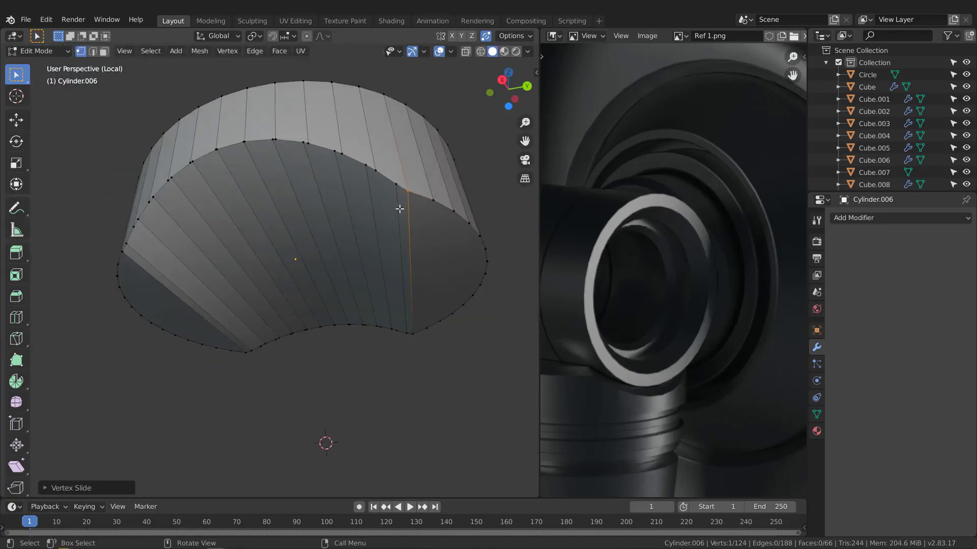
- Reselect the cleaned lower rim of the collar as a continuous edge path around both curved edges and flat ends
middle_drag(395, 199, 395, 195)
key(2)
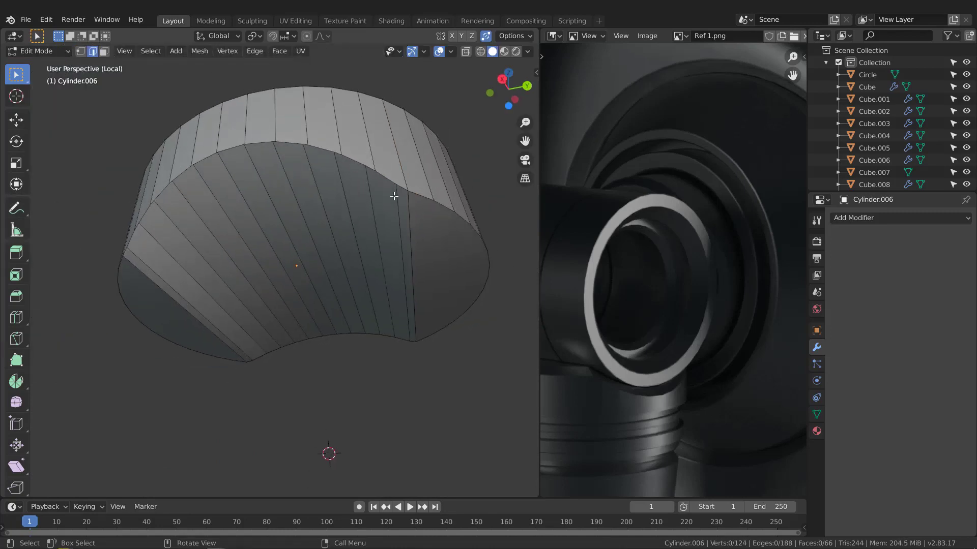
click(386, 177)
ctrl+click(204, 158)
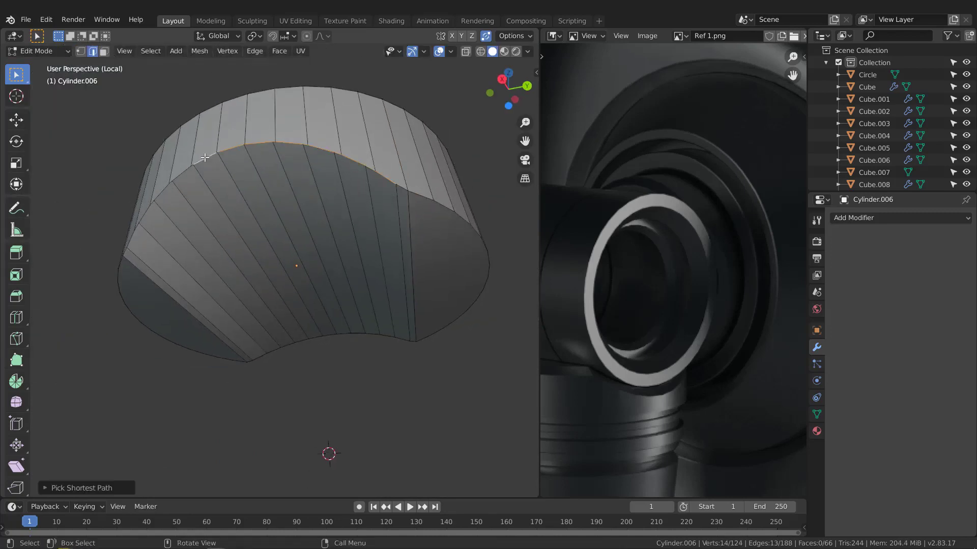
middle_drag(205, 157, 319, 121)
ctrl+click(243, 191)
ctrl+click(290, 141)
ctrl+click(210, 226)
middle_drag(211, 226, 353, 212)
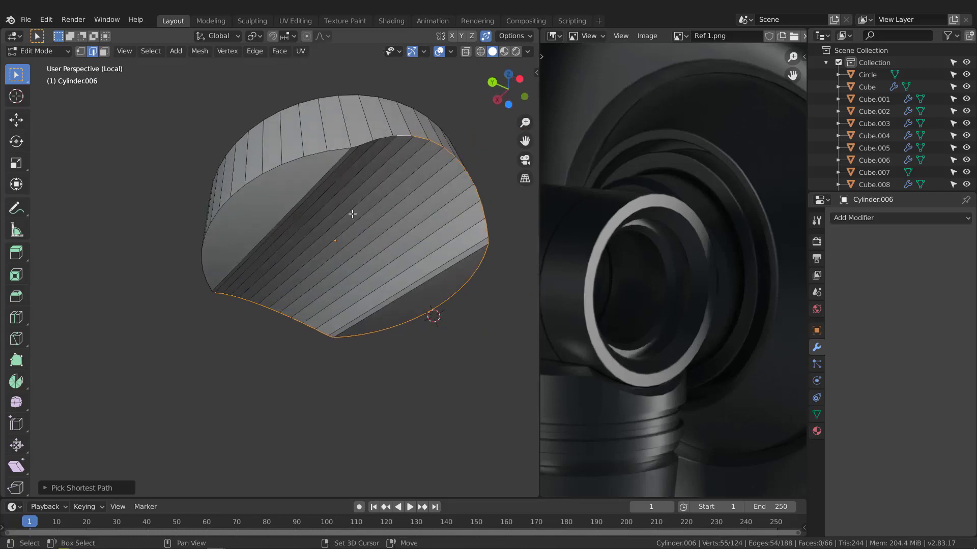
ctrl+click(226, 200)
middle_drag(226, 201, 428, 250)
- Try another bevel on the selected rim and inspect the closely spaced vertices along the curved edge
key(ctrl+b)
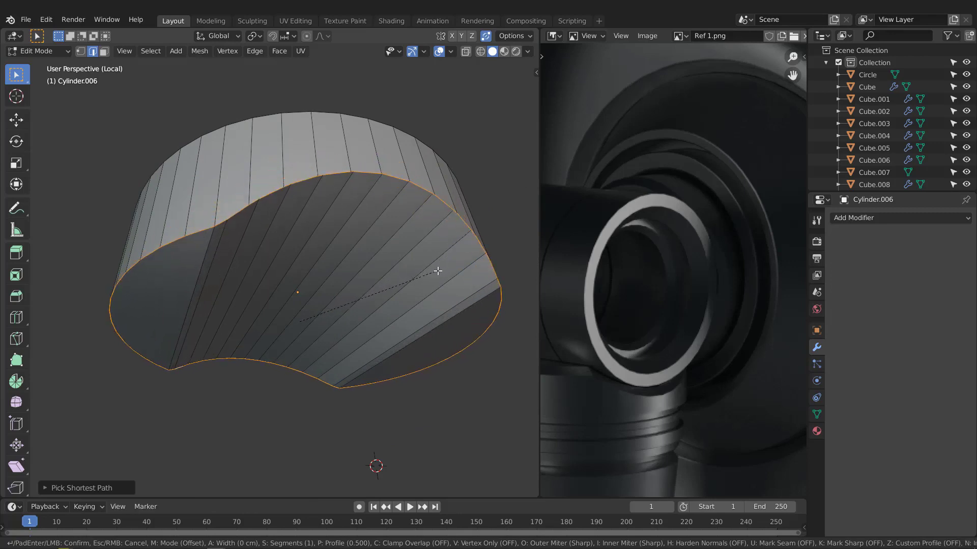
right_click(439, 268)
middle_drag(436, 268, 316, 214)
scroll(265, 141, up, 4)
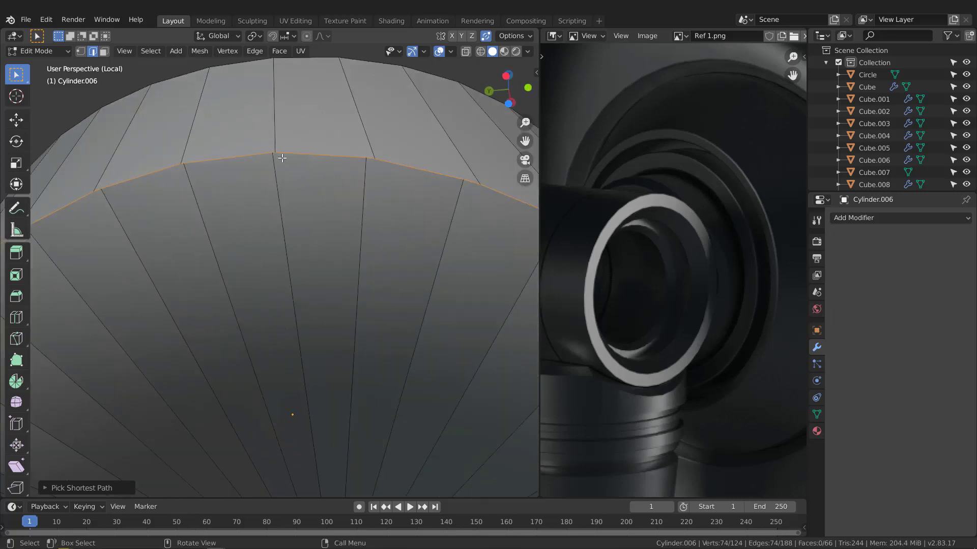
scroll(282, 158, down, 6)
middle_drag(284, 170, 313, 192)
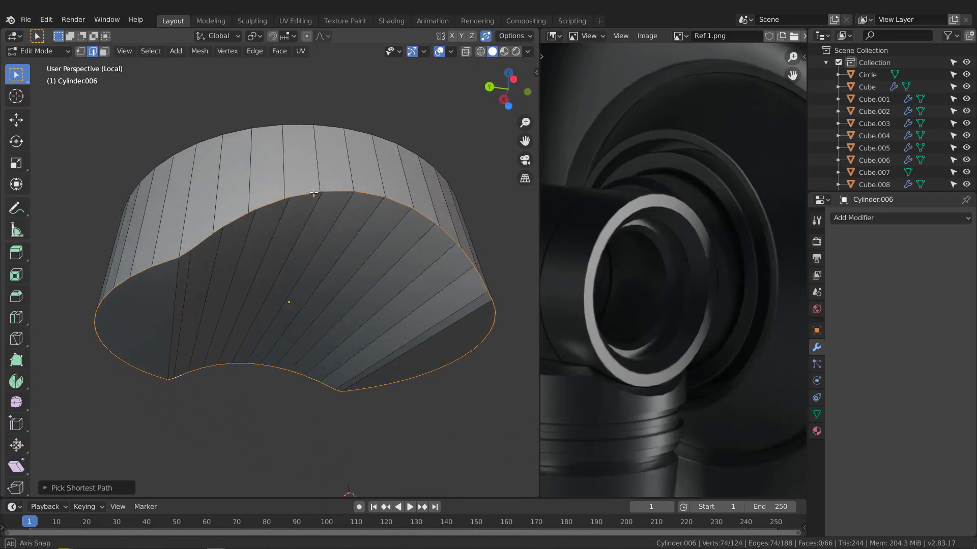
scroll(313, 192, up, 2)
- Select the whole collar mesh and apply a zero-distance move so Auto Merge joins its closest vertices
key(a)
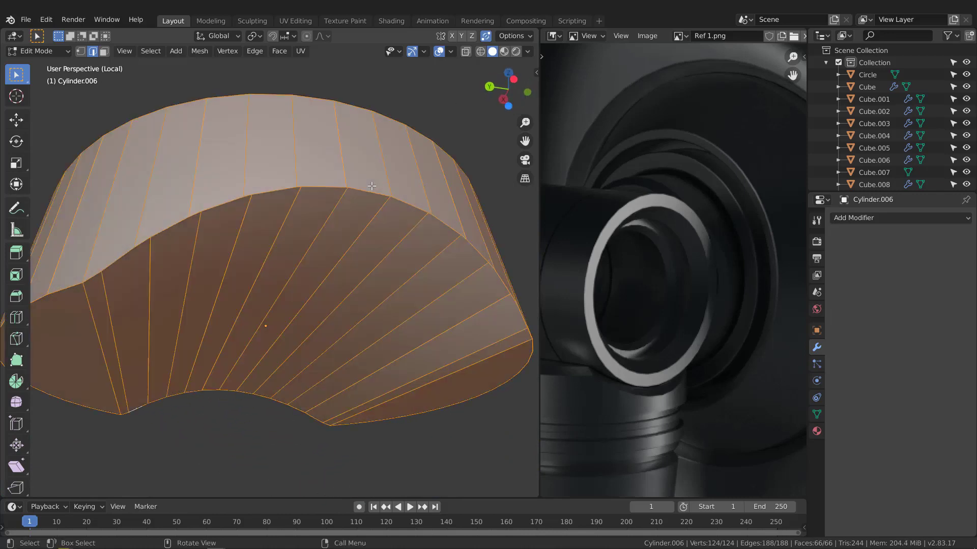
key(1)
middle_drag(369, 186, 358, 181)
key(g)
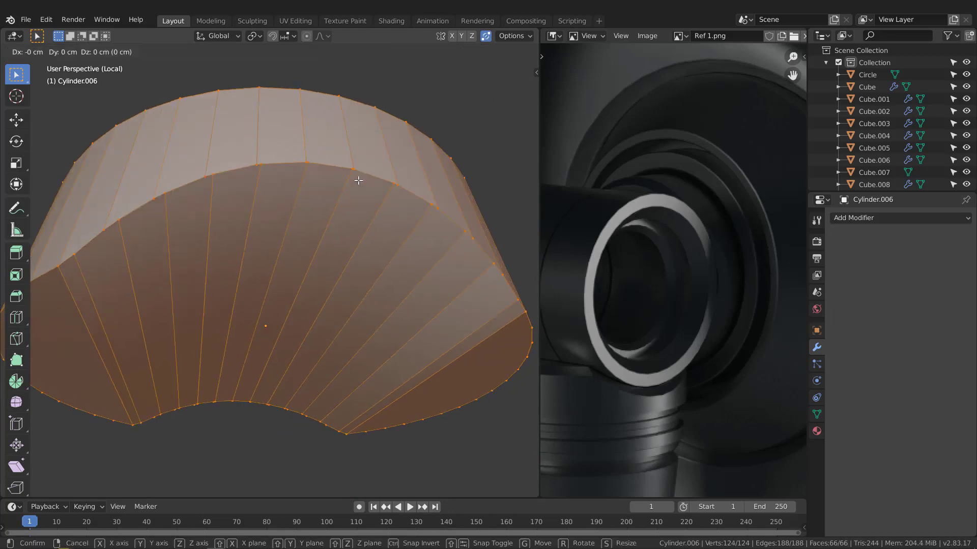
key(Return)
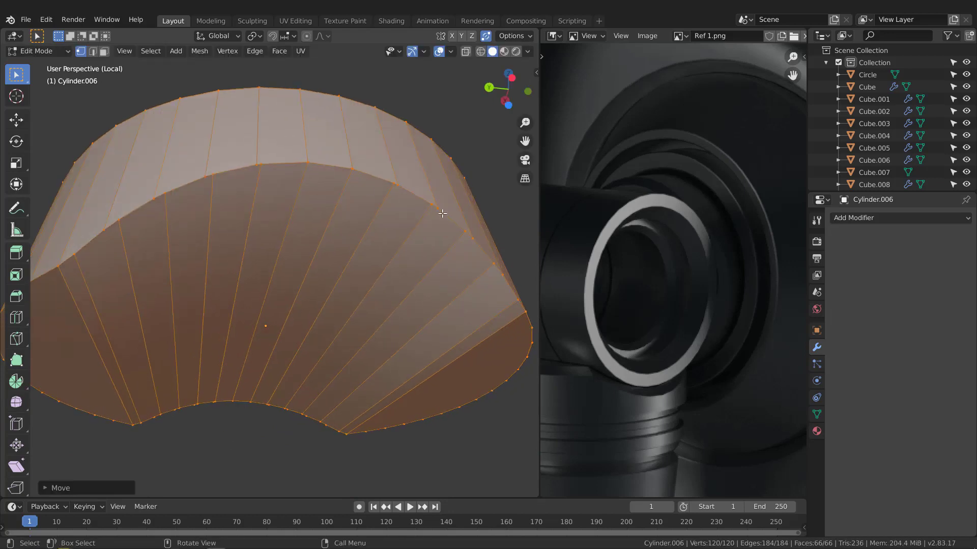
- Select a misaligned edge across the curved cut and edge-slide it onto the adjacent rim vertices to merge both ends
click(212, 177)
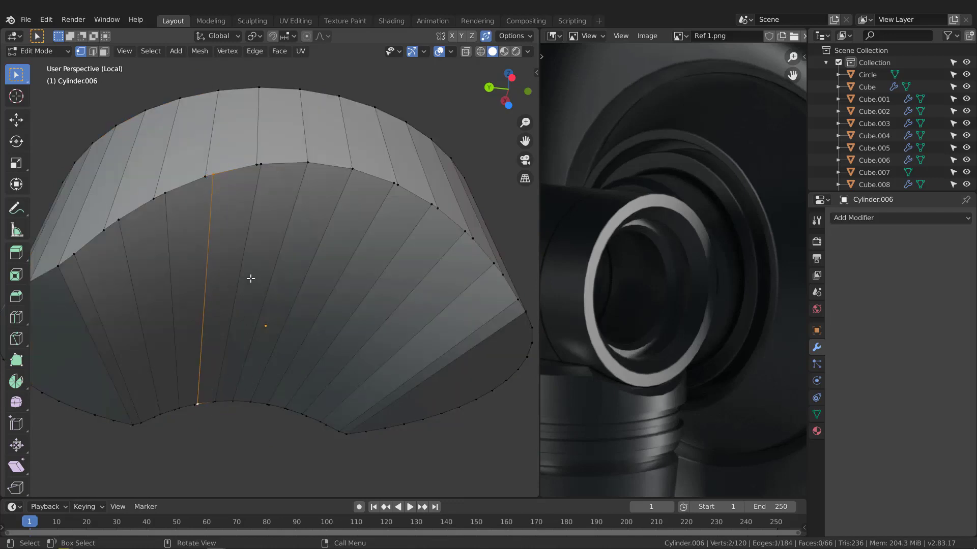
key(g)
key(g)
click(226, 286)
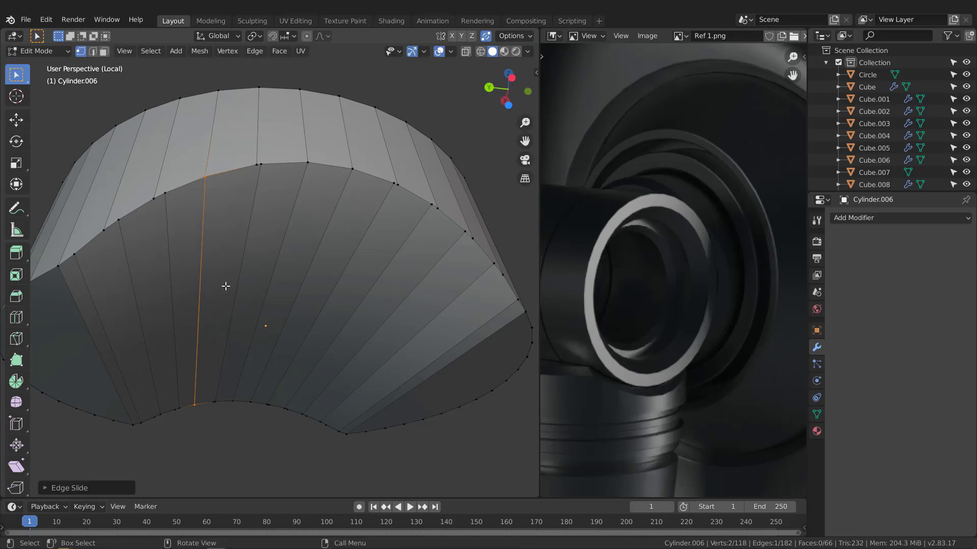
- Edge-slide two misaligned edges on the first half of the curved cut onto their adjacent rim vertices to merge them
click(163, 195)
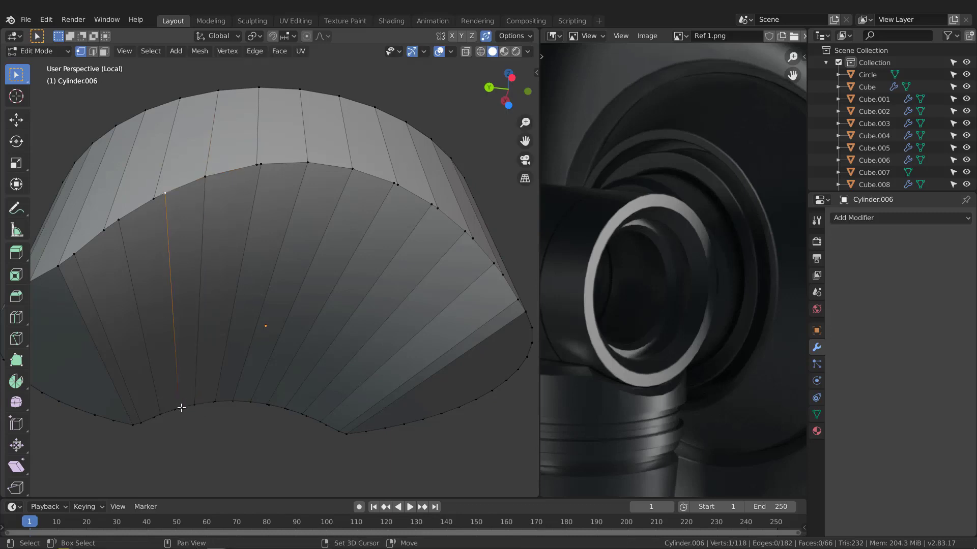
key(g)
key(g)
click(305, 211)
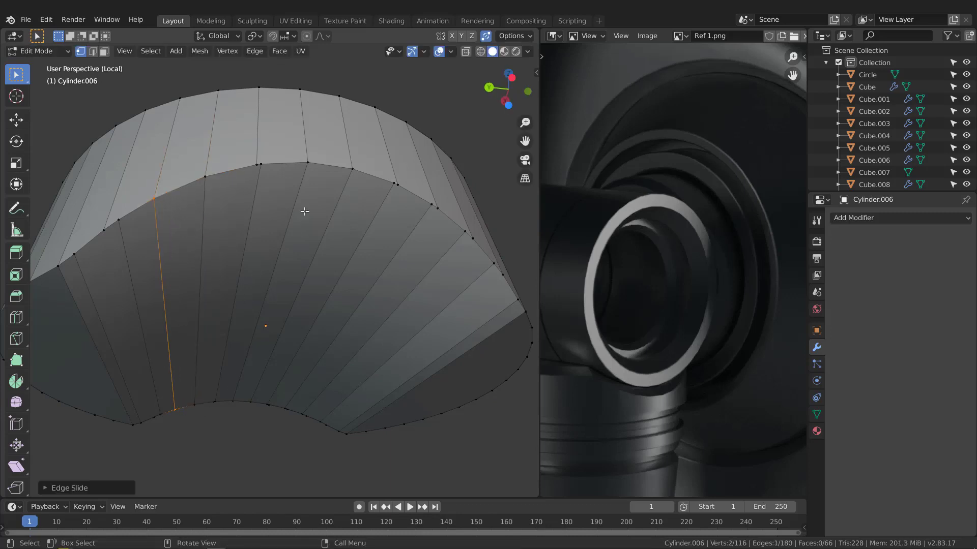
click(265, 172)
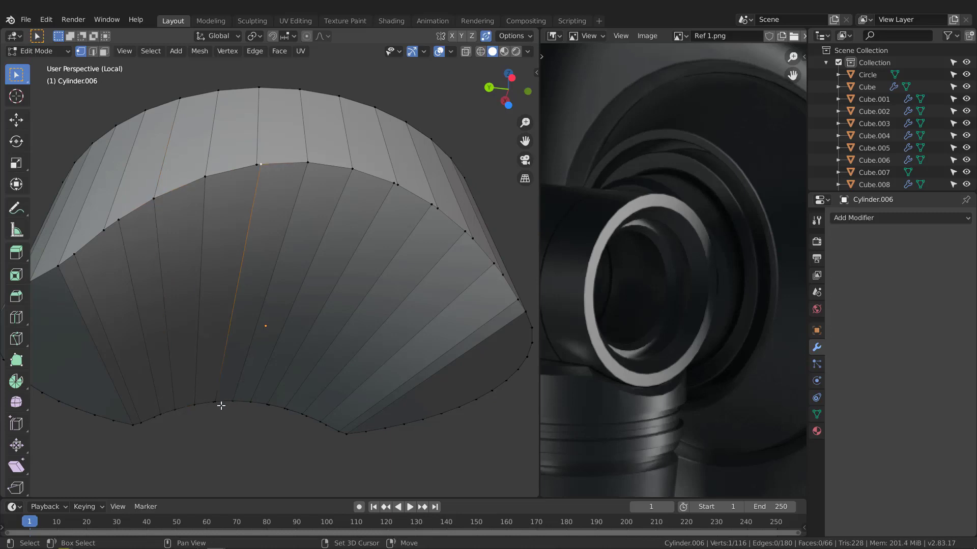
key(g)
key(g)
click(234, 301)
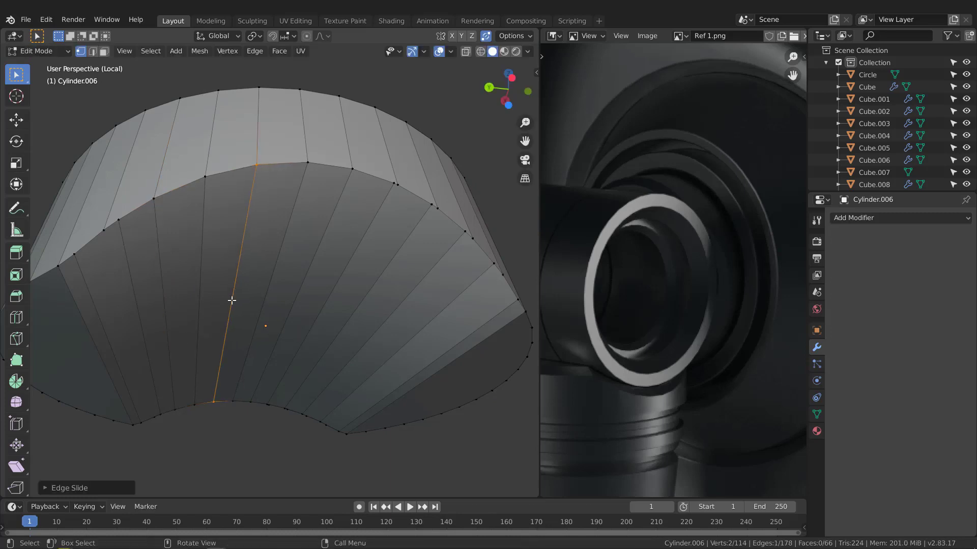
- Edge-slide three misaligned edges on the opposite half of the curved cut onto their neighbouring rim vertices to merge them
middle_drag(234, 300, 321, 160)
click(308, 154)
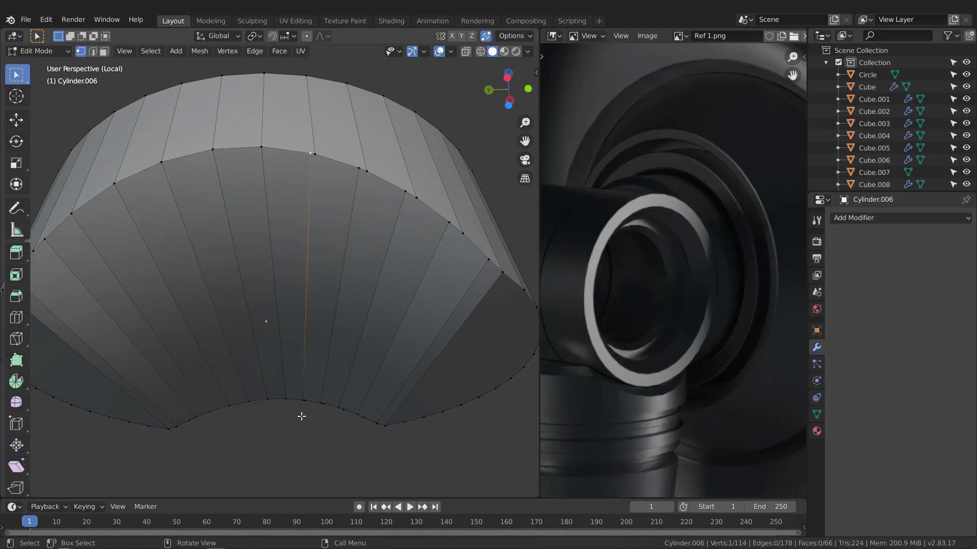
key(g)
key(g)
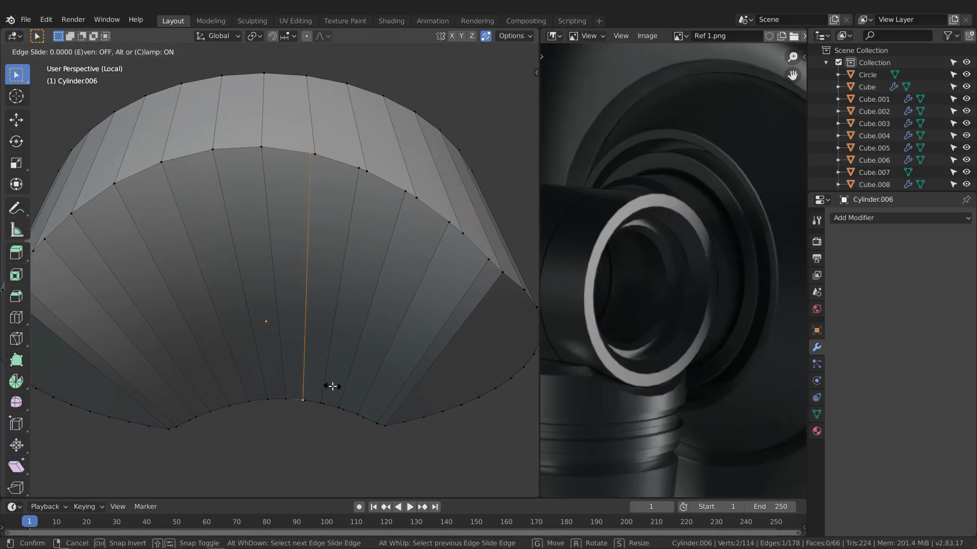
click(435, 398)
click(359, 171)
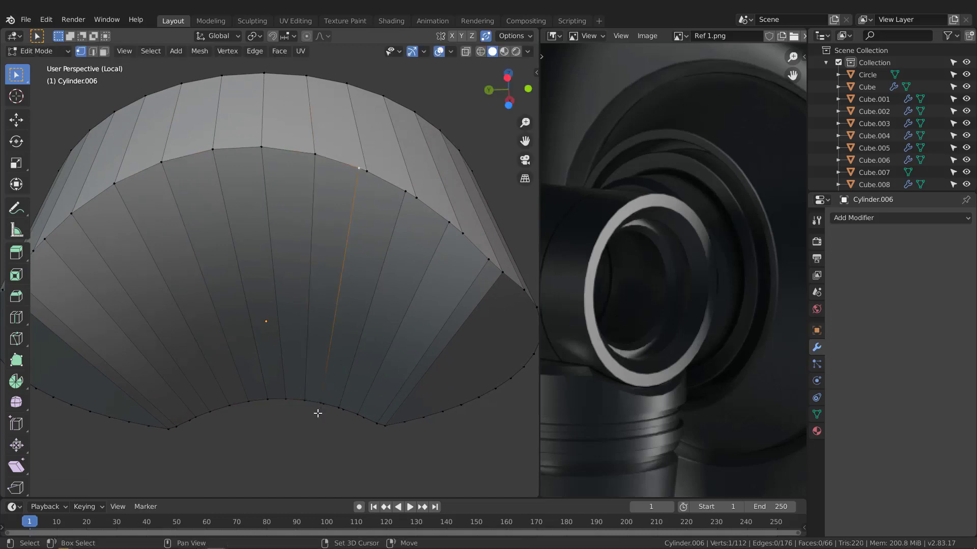
key(g)
key(g)
click(415, 209)
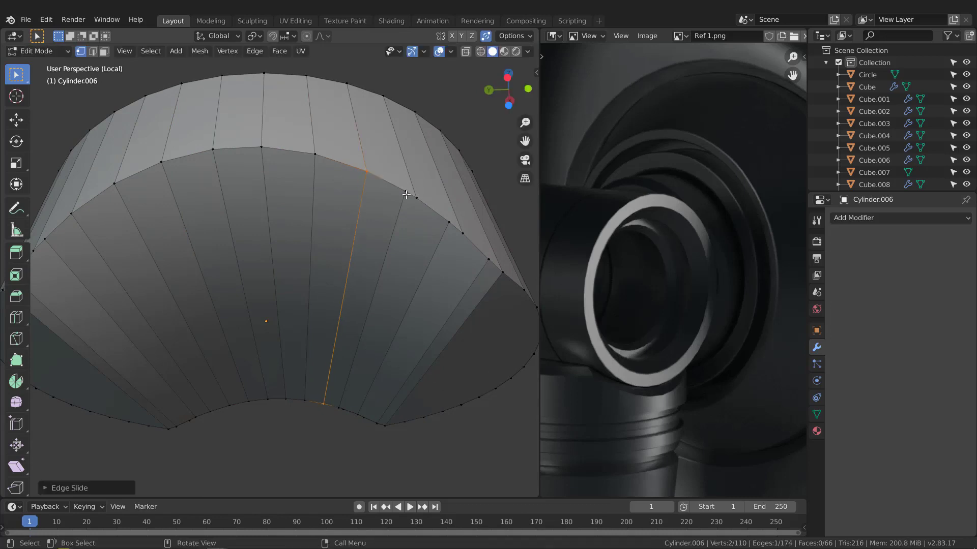
click(406, 194)
key(g)
key(g)
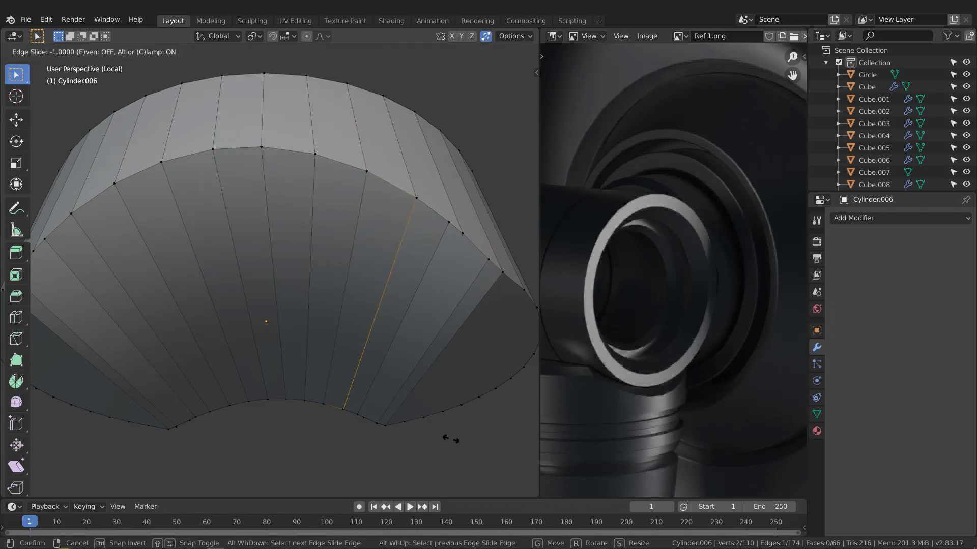
click(441, 402)
- Edge-slide the next misaligned edge closer to the flat end of that half onto its adjacent rim vertices
click(451, 226)
mouse_move(435, 265)
middle_down()
mouse_move(415, 258)
mouse_move(441, 266)
mouse_move(423, 273)
middle_up()
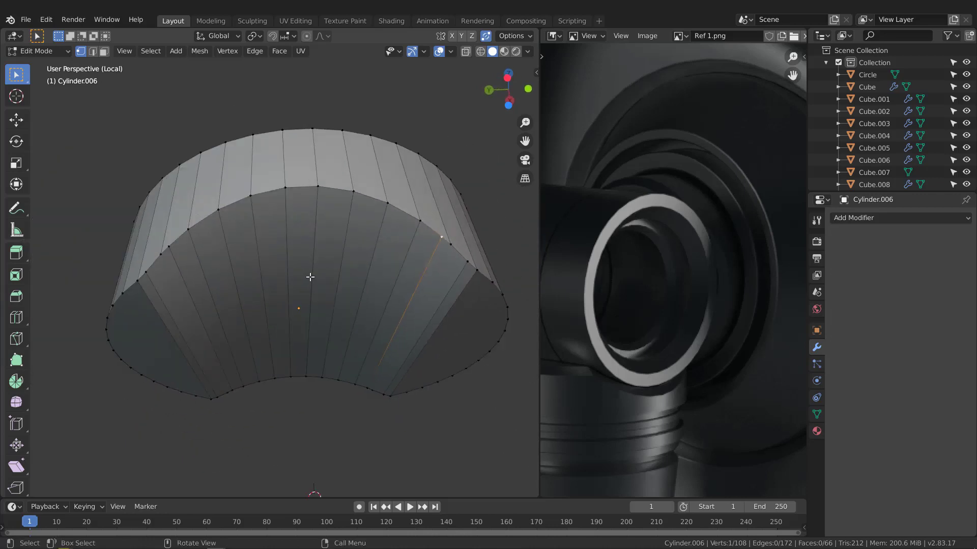
middle_drag(310, 277, 323, 278)
middle_drag(398, 284, 331, 220)
scroll(382, 360, up, 3)
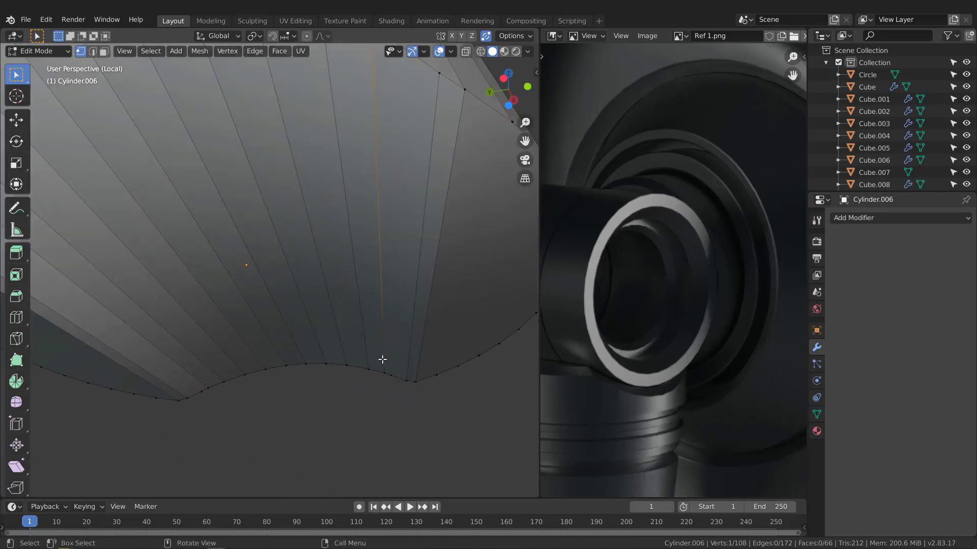
shift+click(382, 359)
scroll(375, 353, down, 2)
key(g)
key(g)
click(437, 301)
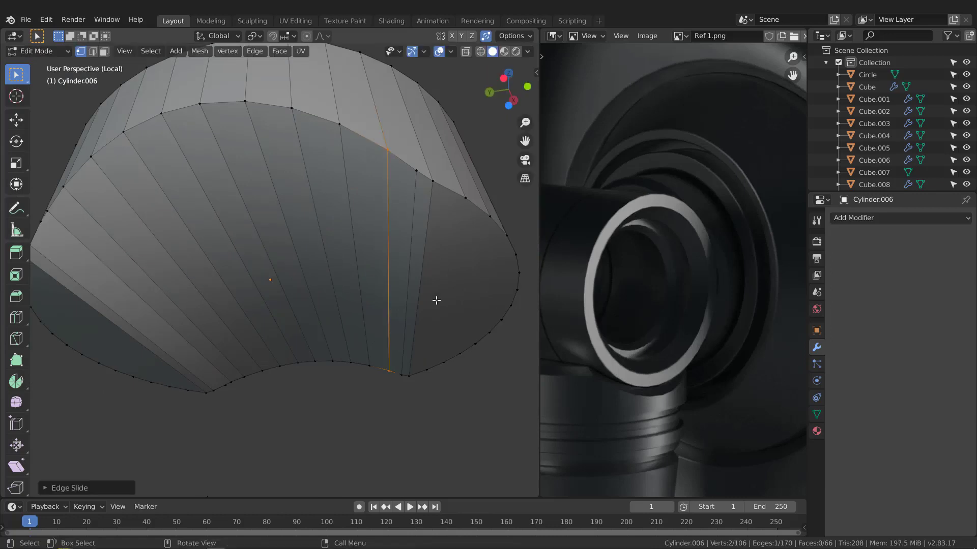
- Edge-slide the remaining misaligned edge near the other flat end of the curved cut onto its adjacent rim vertices
scroll(437, 301, down, 3)
middle_drag(325, 258, 328, 381)
scroll(359, 251, up, 1)
click(308, 214)
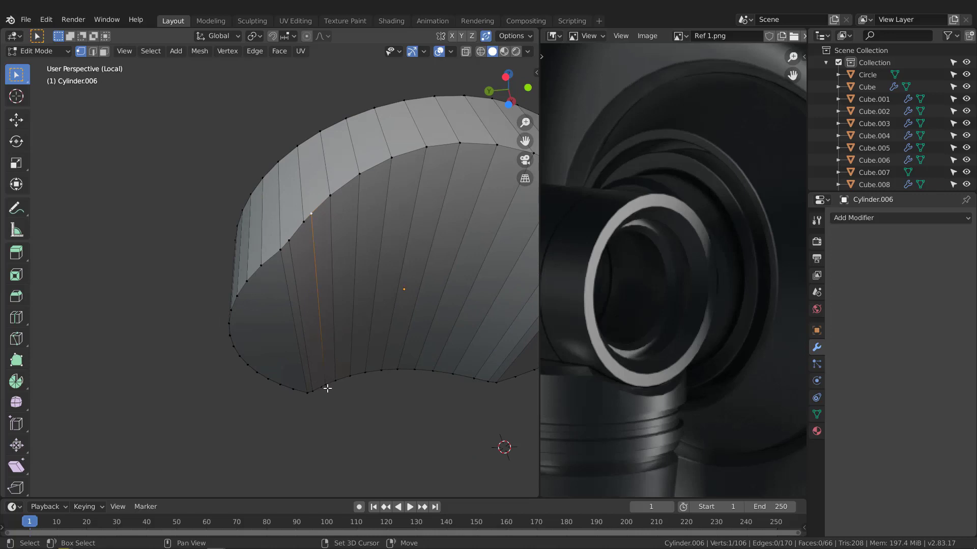
key(g)
key(g)
click(351, 322)
scroll(345, 310, down, 2)
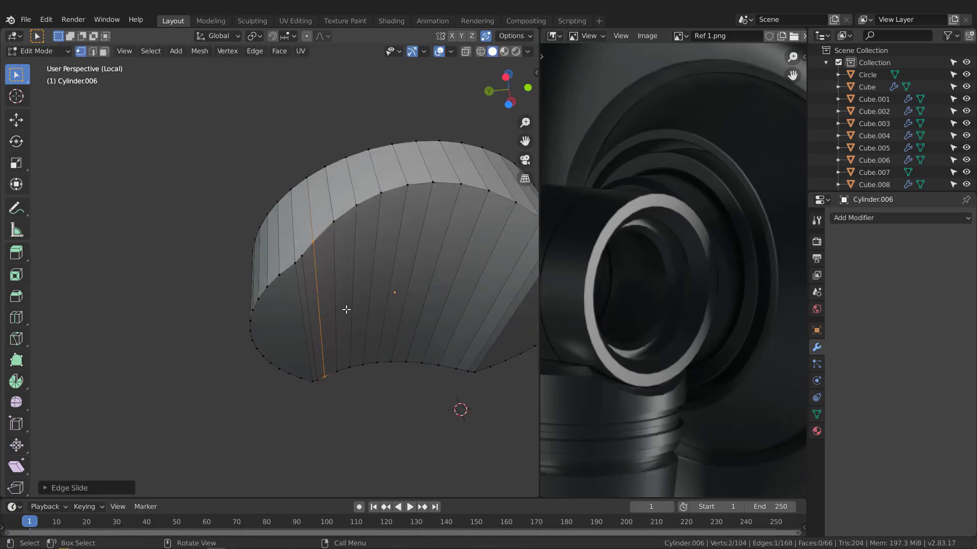
- Select the collar's entire lower rim around both curved edges and flat ends, and try a bevel on it
shift+middle_drag(397, 302, 362, 282)
key(2)
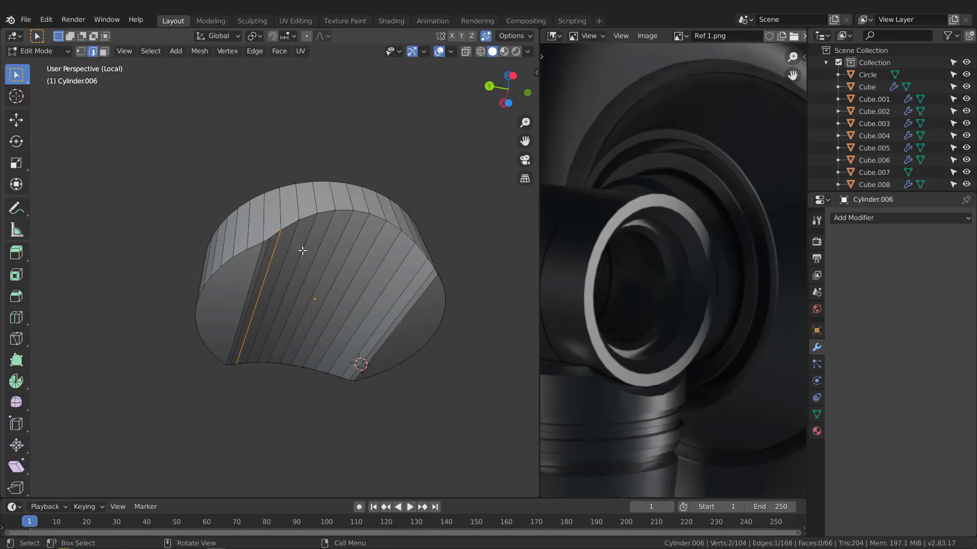
alt+click(252, 249)
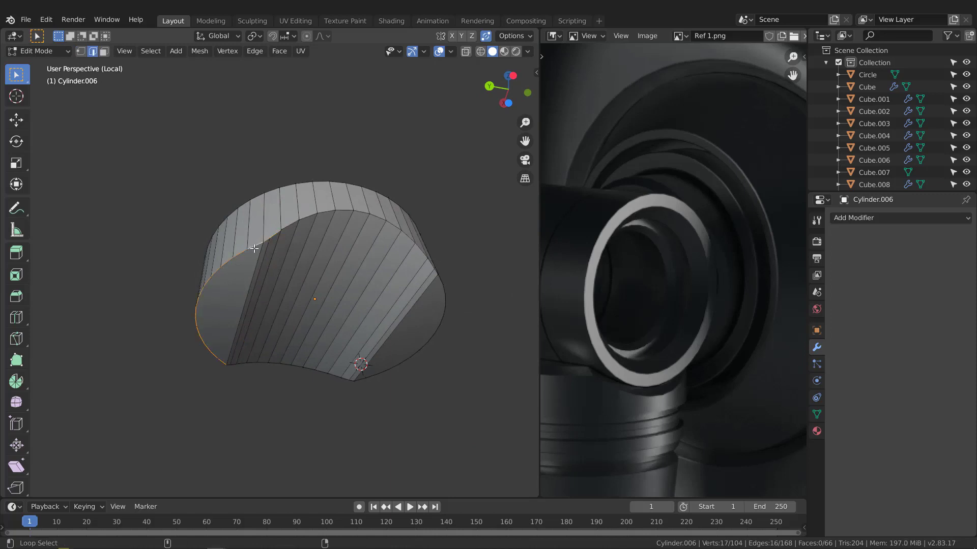
scroll(296, 226, up, 1)
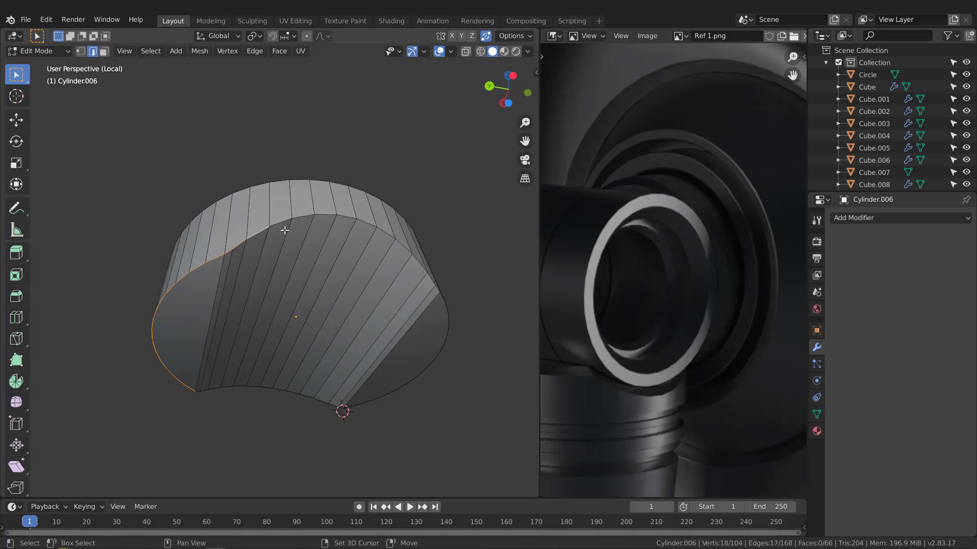
alt+shift+click(304, 216)
middle_drag(304, 217, 200, 195)
alt+shift+click(377, 166)
scroll(354, 160, up, 1)
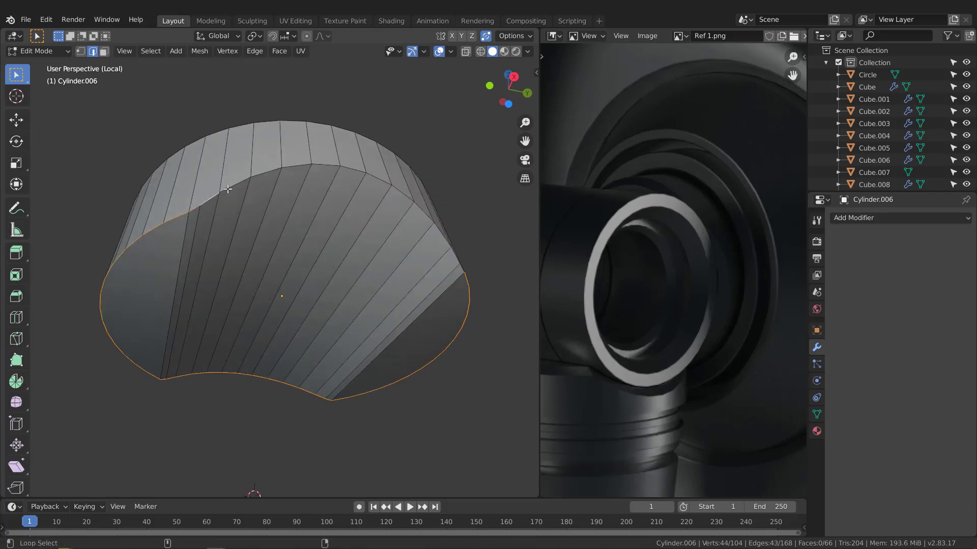
alt+shift+click(224, 191)
middle_drag(404, 207, 447, 344)
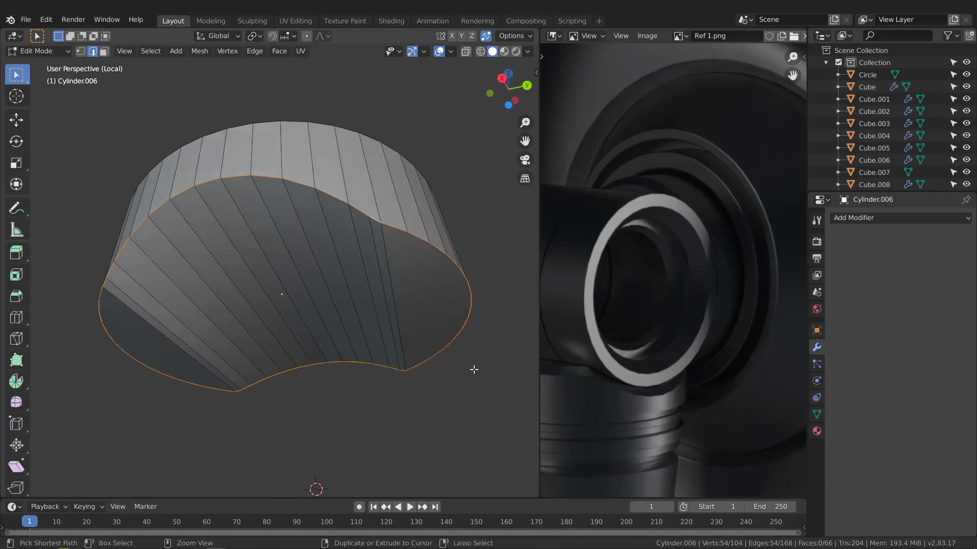
key(ctrl+b)
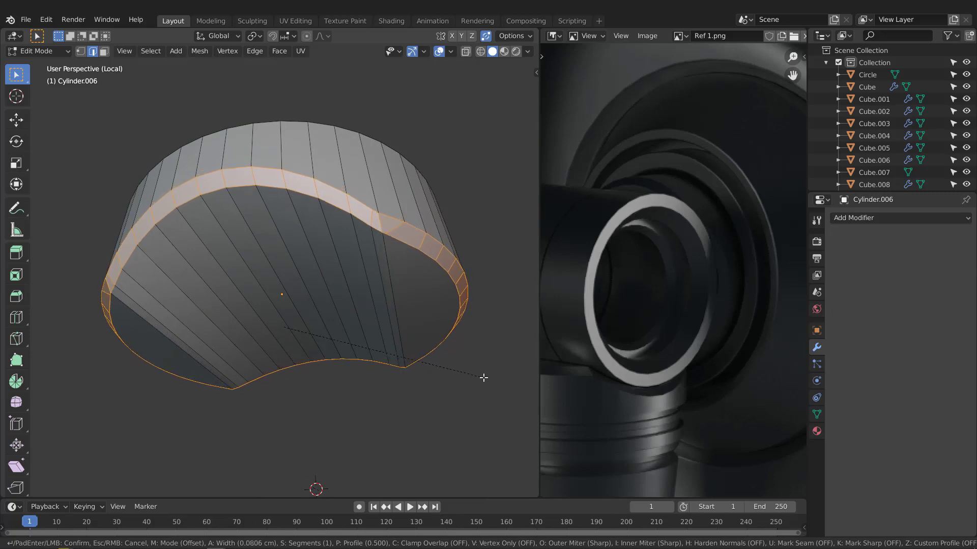
right_click(484, 377)
- Select the flat-end rim vertex next to the curved cut's corner and try moving it
scroll(407, 229, up, 3)
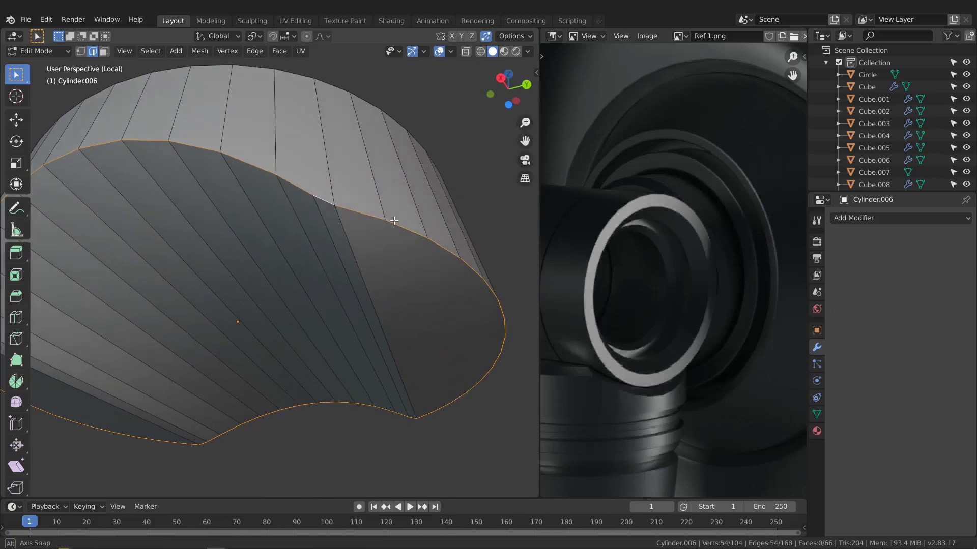
key(1)
click(332, 204)
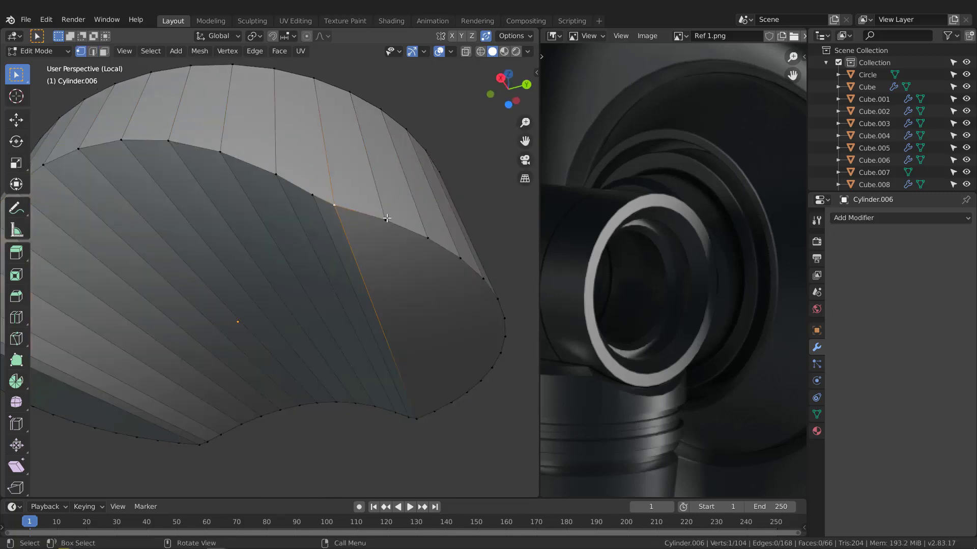
click(386, 221)
mouse_move(387, 222)
middle_down()
mouse_move(424, 234)
mouse_move(387, 216)
mouse_move(407, 224)
middle_up()
key(g)
click(420, 241)
middle_drag(385, 240, 351, 260)
scroll(387, 249, up, 4)
scroll(394, 247, down, 3)
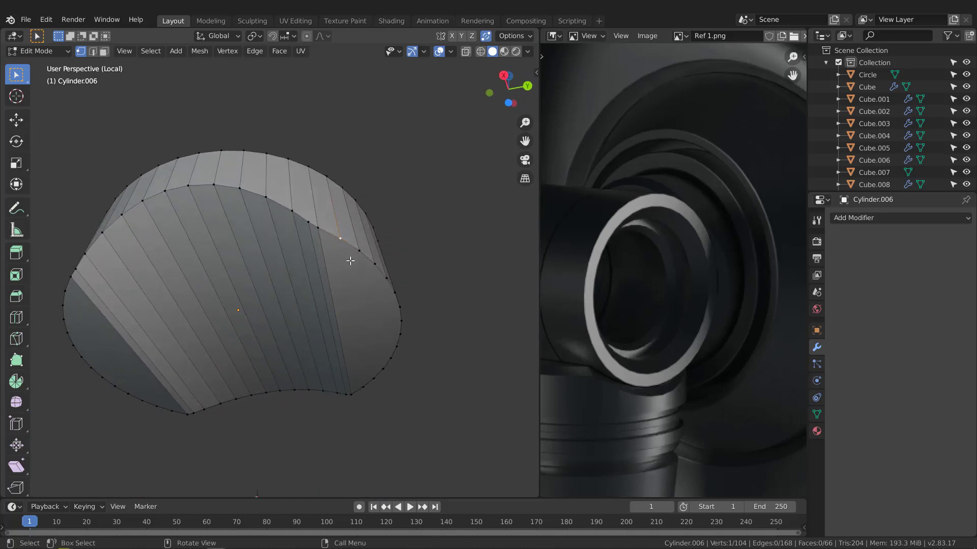
- Knife-cut across the curved underside, joining the rim vertices just beyond its corners on the two flat ends
key(k)
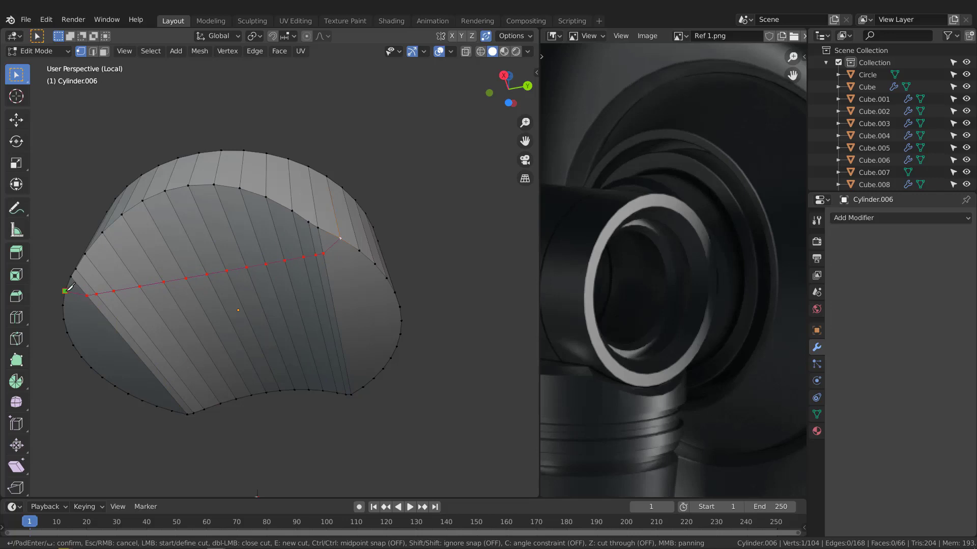
key(Return)
middle_drag(70, 287, 283, 245)
scroll(283, 245, up, 3)
middle_drag(447, 278, 390, 253)
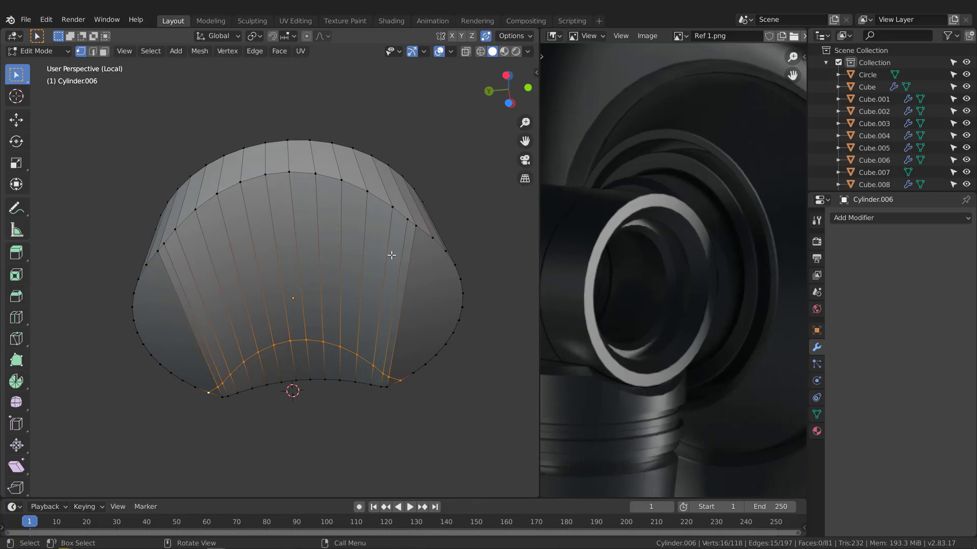
- Knife-cut a matching line across the opposite side of the curved underside, between the flat-end rim vertices beyond its corners
key(k)
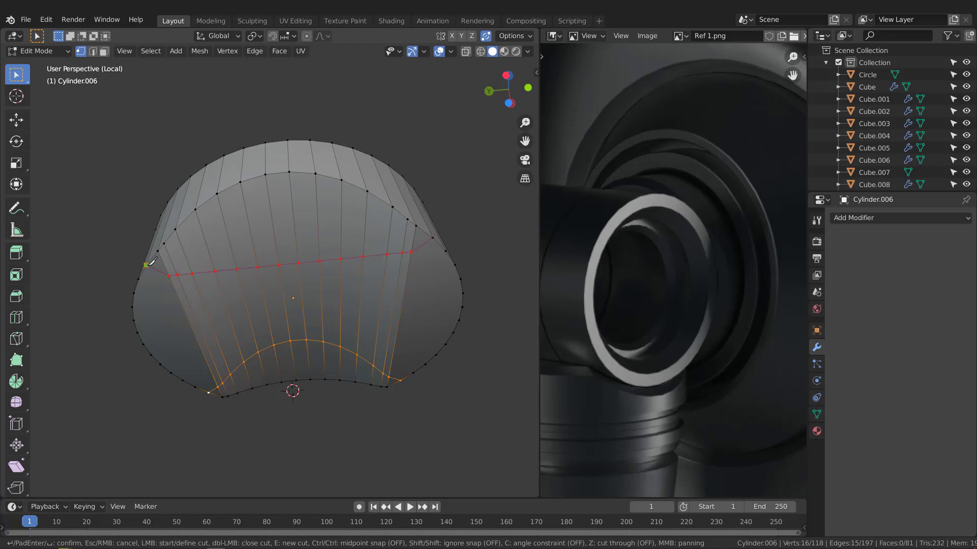
key(Return)
middle_drag(452, 274, 407, 296)
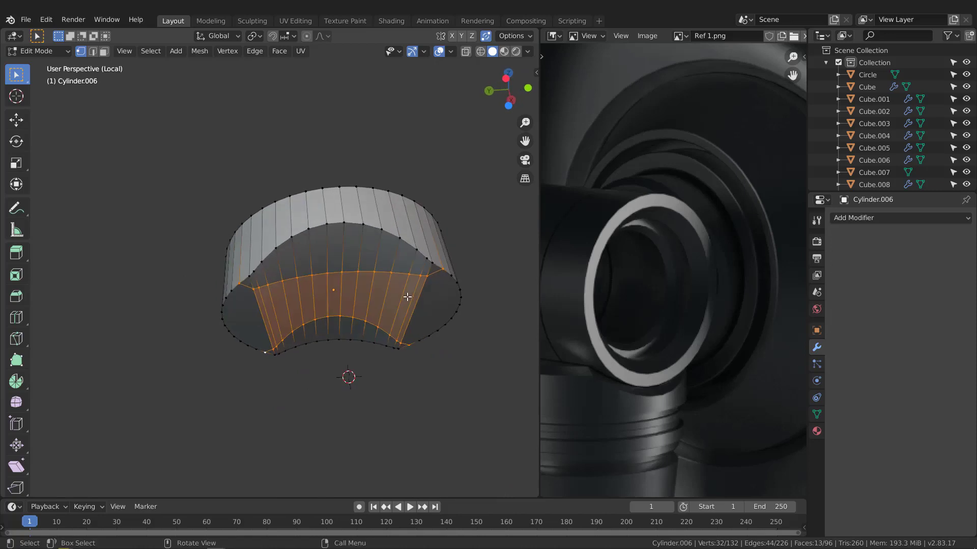
- Reselect the collar's lower rim edges around both curved arches and flat ends, including the short edges at the corners
key(2)
scroll(347, 223, up, 2)
alt+click(348, 223)
scroll(347, 223, down, 2)
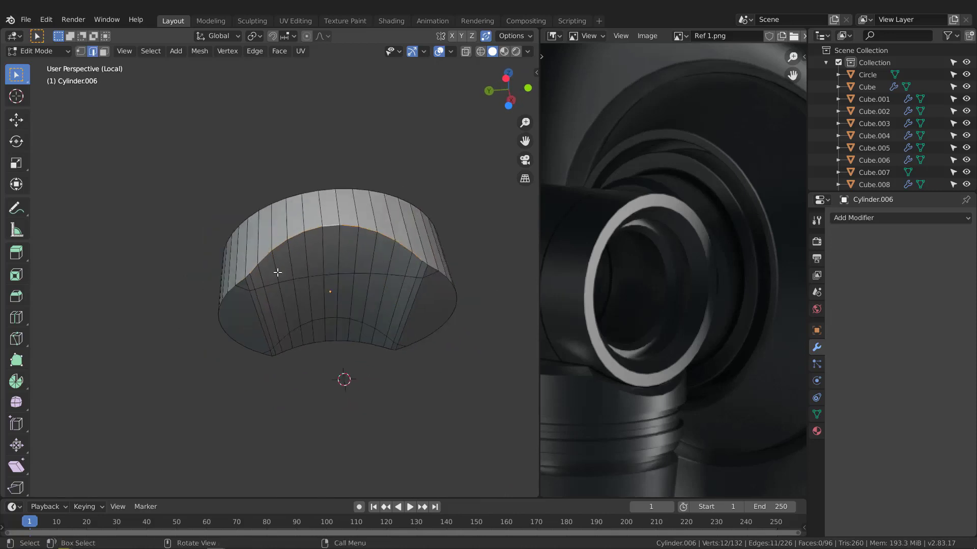
middle_drag(277, 272, 280, 234)
scroll(226, 213, up, 2)
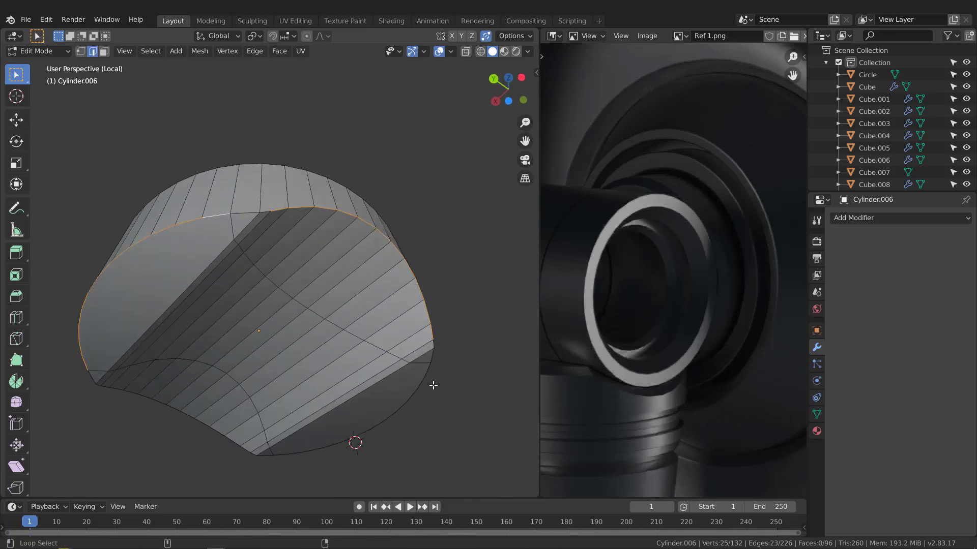
middle_drag(459, 363, 295, 254)
scroll(279, 256, up, 1)
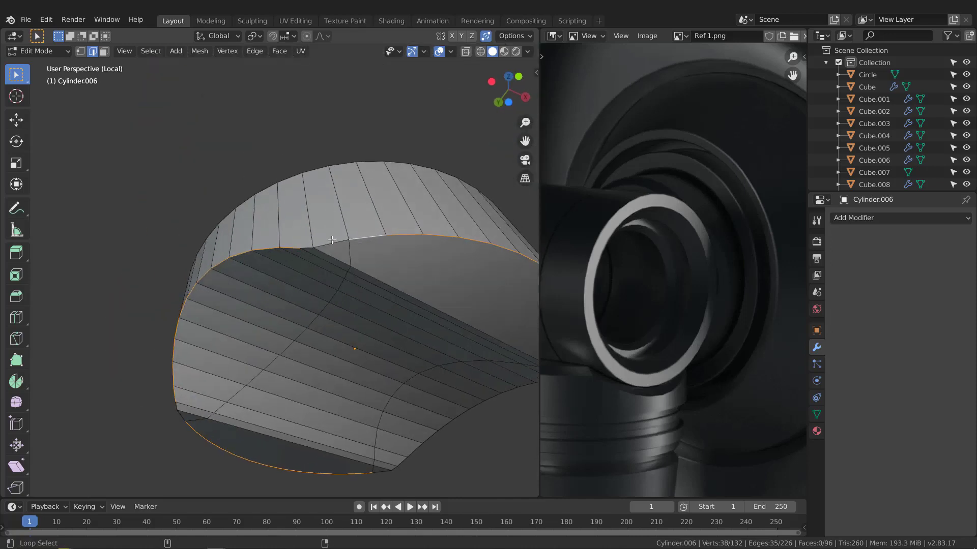
scroll(308, 249, up, 1)
scroll(312, 270, down, 3)
middle_drag(430, 285, 377, 273)
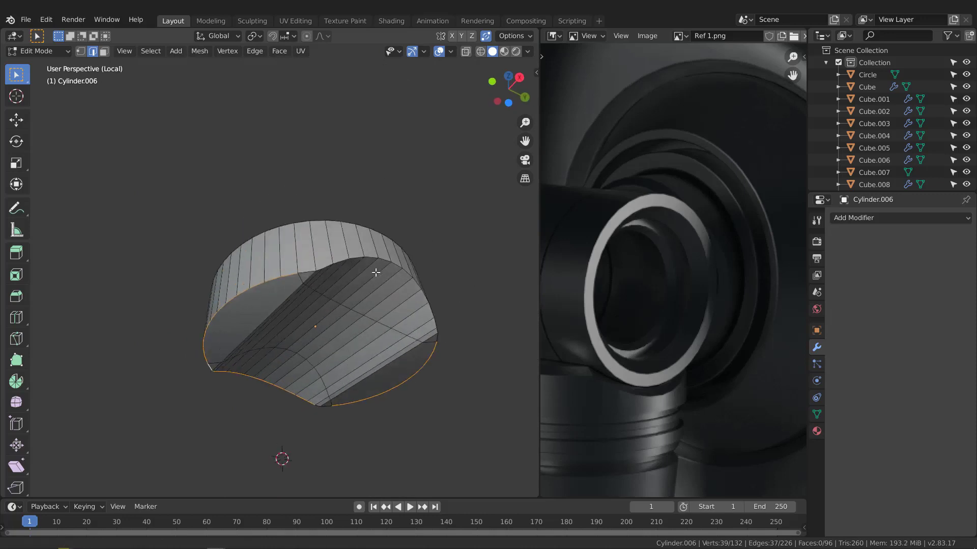
scroll(307, 263, up, 3)
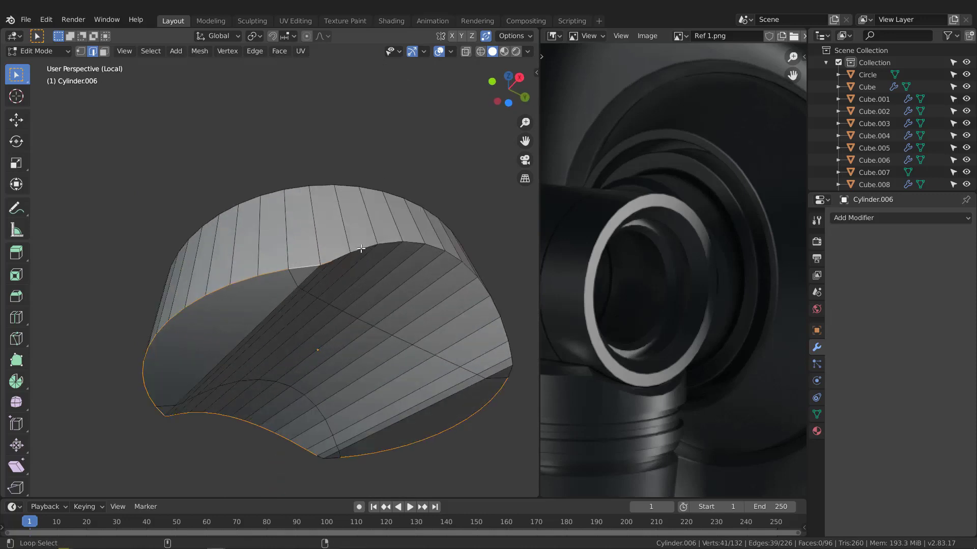
alt+shift+click(360, 248)
scroll(377, 248, down, 3)
middle_drag(414, 252, 464, 327)
scroll(301, 260, up, 3)
alt+shift+click(329, 265)
- Try a bevel on the reselected rim and check the corners where the curved cut meets the flat ends
key(ctrl+b)
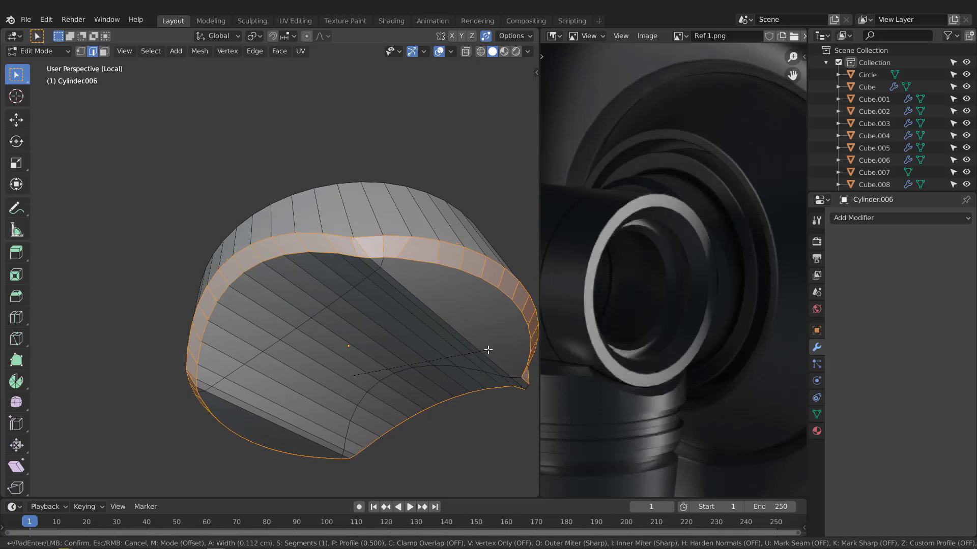
right_click(486, 349)
scroll(438, 316, down, 3)
middle_drag(438, 315, 356, 278)
scroll(427, 293, up, 3)
scroll(310, 278, up, 2)
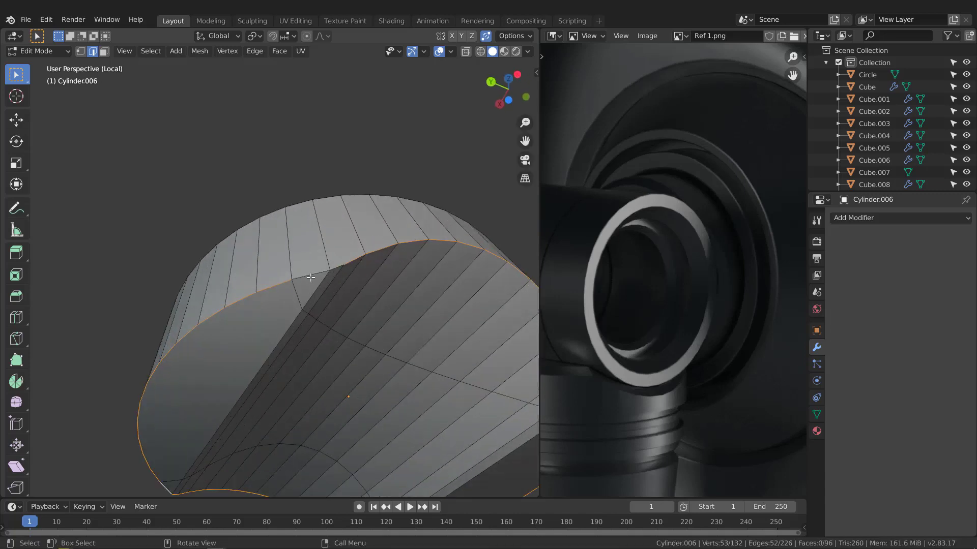
scroll(409, 311, down, 2)
shift+middle_drag(447, 321, 390, 283)
scroll(338, 251, up, 2)
- Bevel the selected rim by about 0.14 cm with one segment and exit local view to see the collar against the joint
key(ctrl+b)
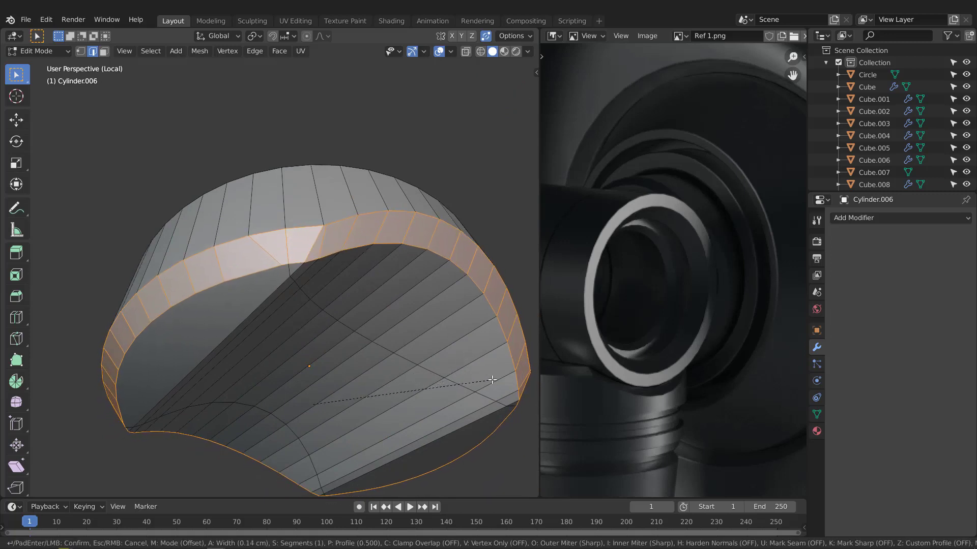
click(492, 380)
scroll(308, 277, down, 3)
middle_drag(307, 278, 446, 321)
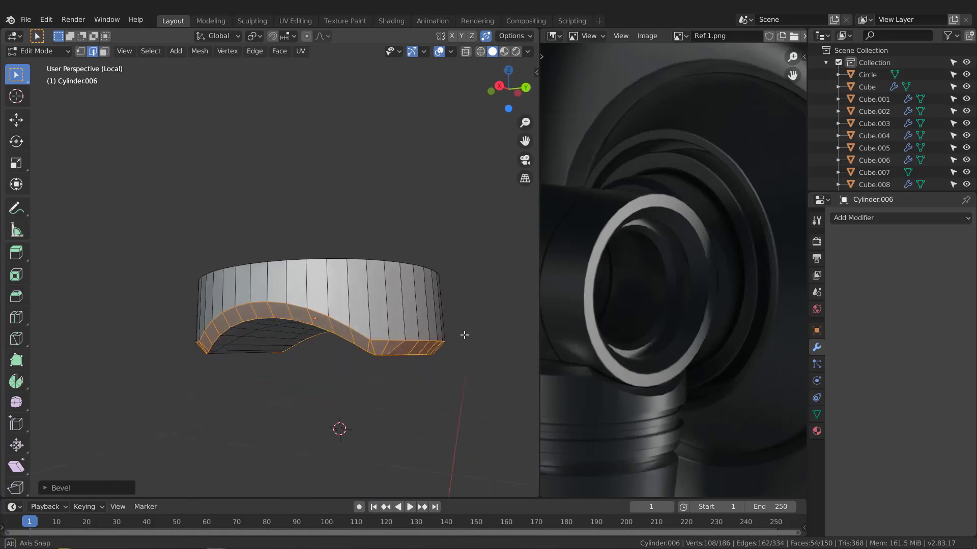
middle_drag(524, 324, 331, 338)
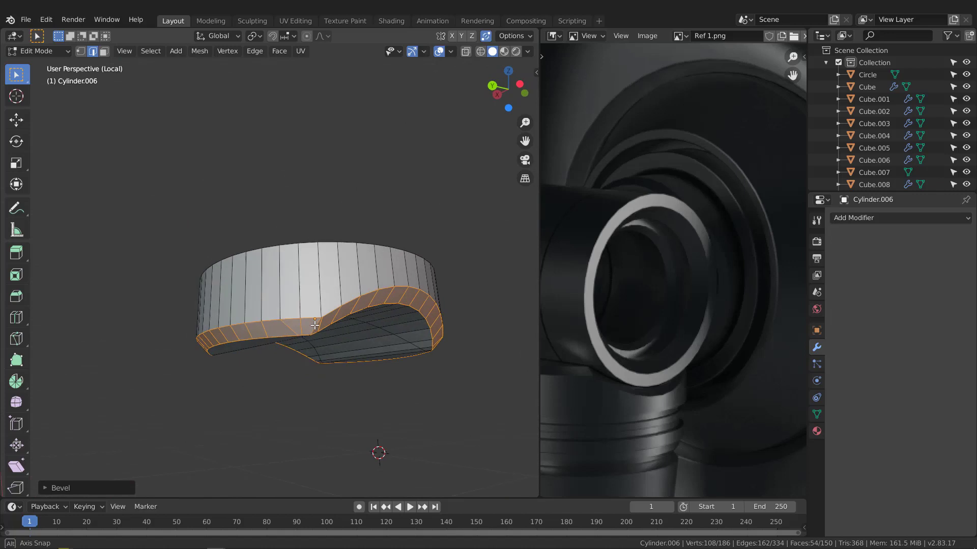
key(KP_Divide)
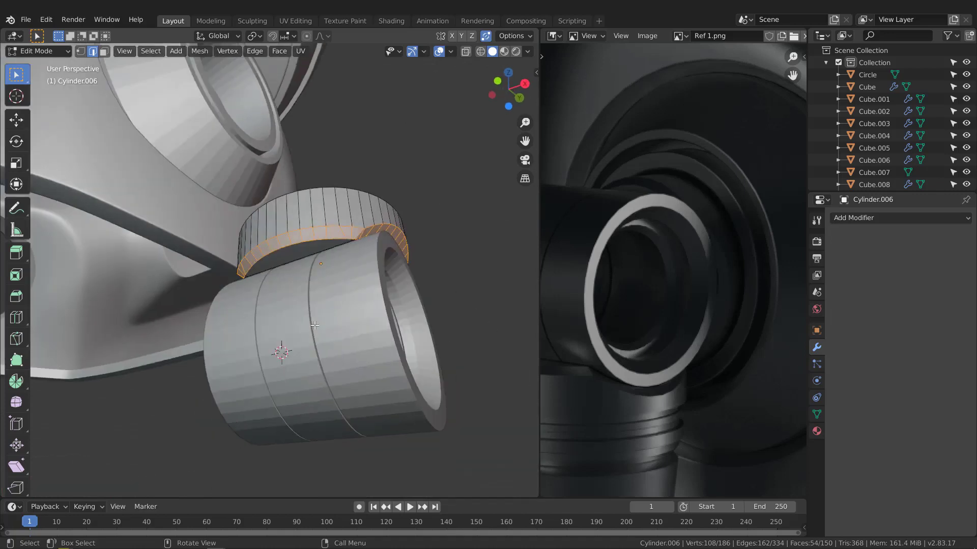
middle_drag(377, 286, 340, 300)
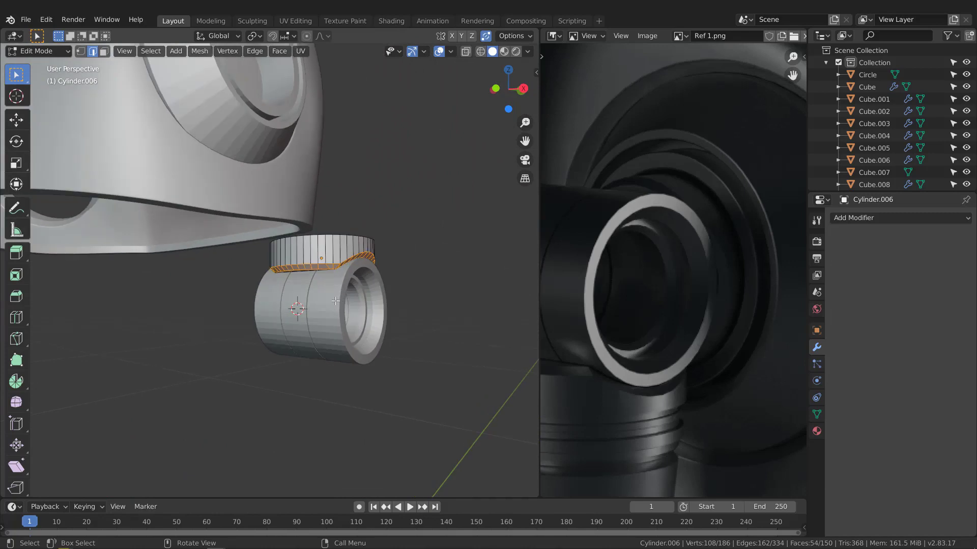